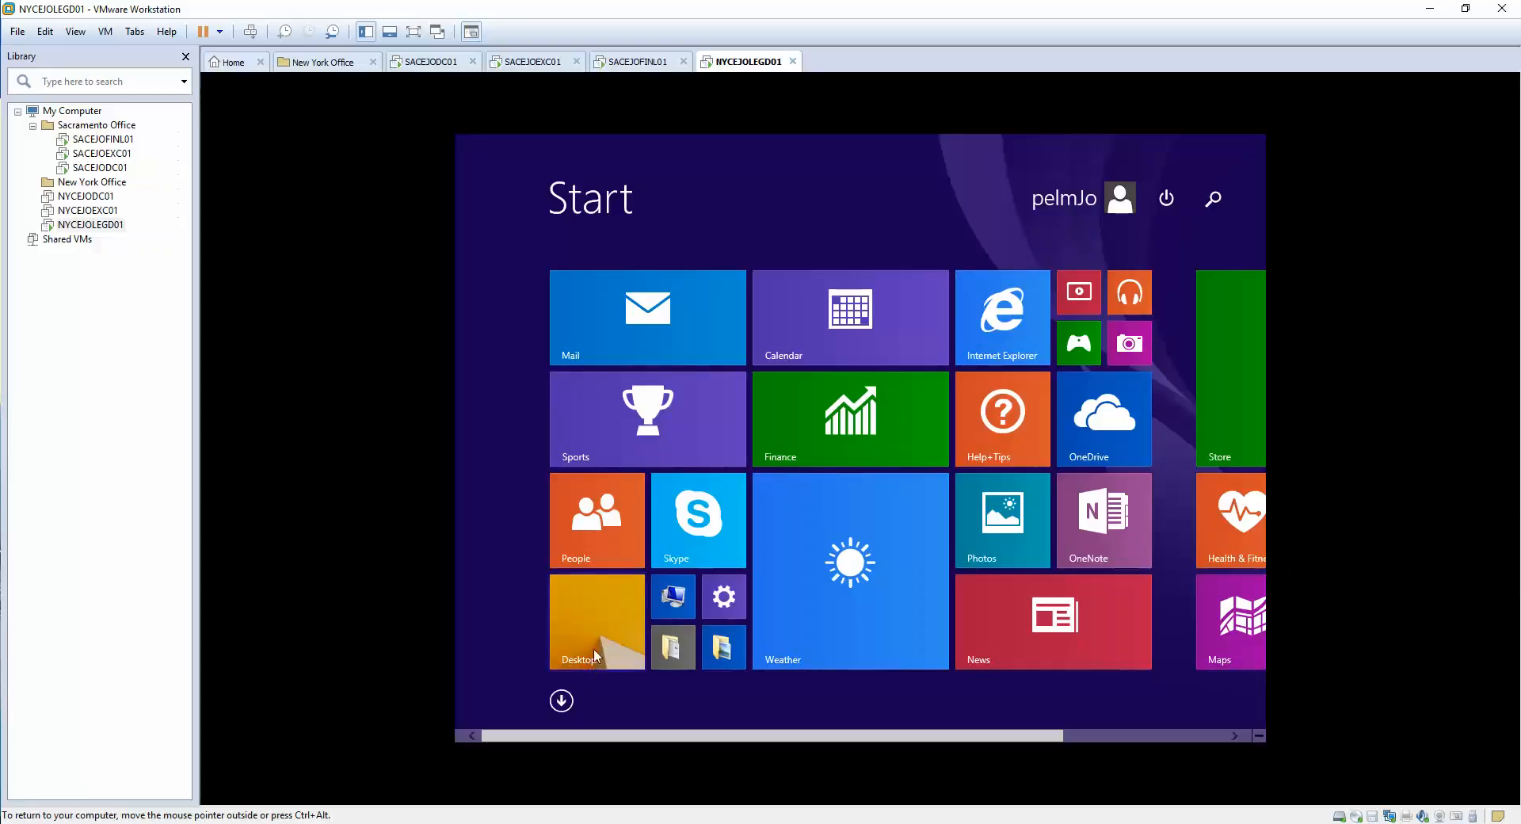
# - From the VM desktop, launch Install... on DVD Drive (D:) in This PC
pyautogui.click(617, 657)
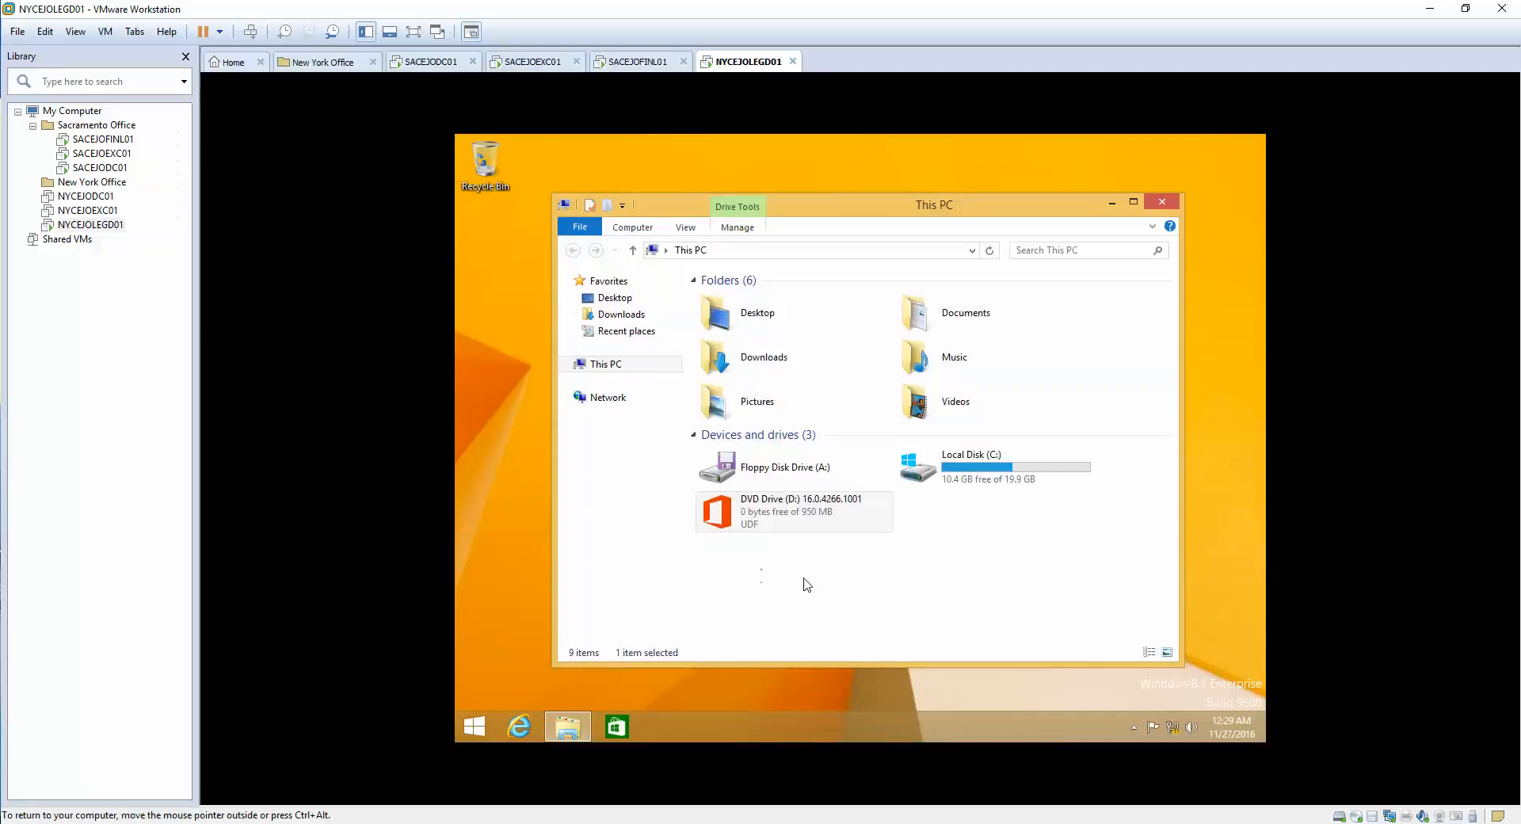
pyautogui.click(767, 526)
pyautogui.rightClick(767, 521)
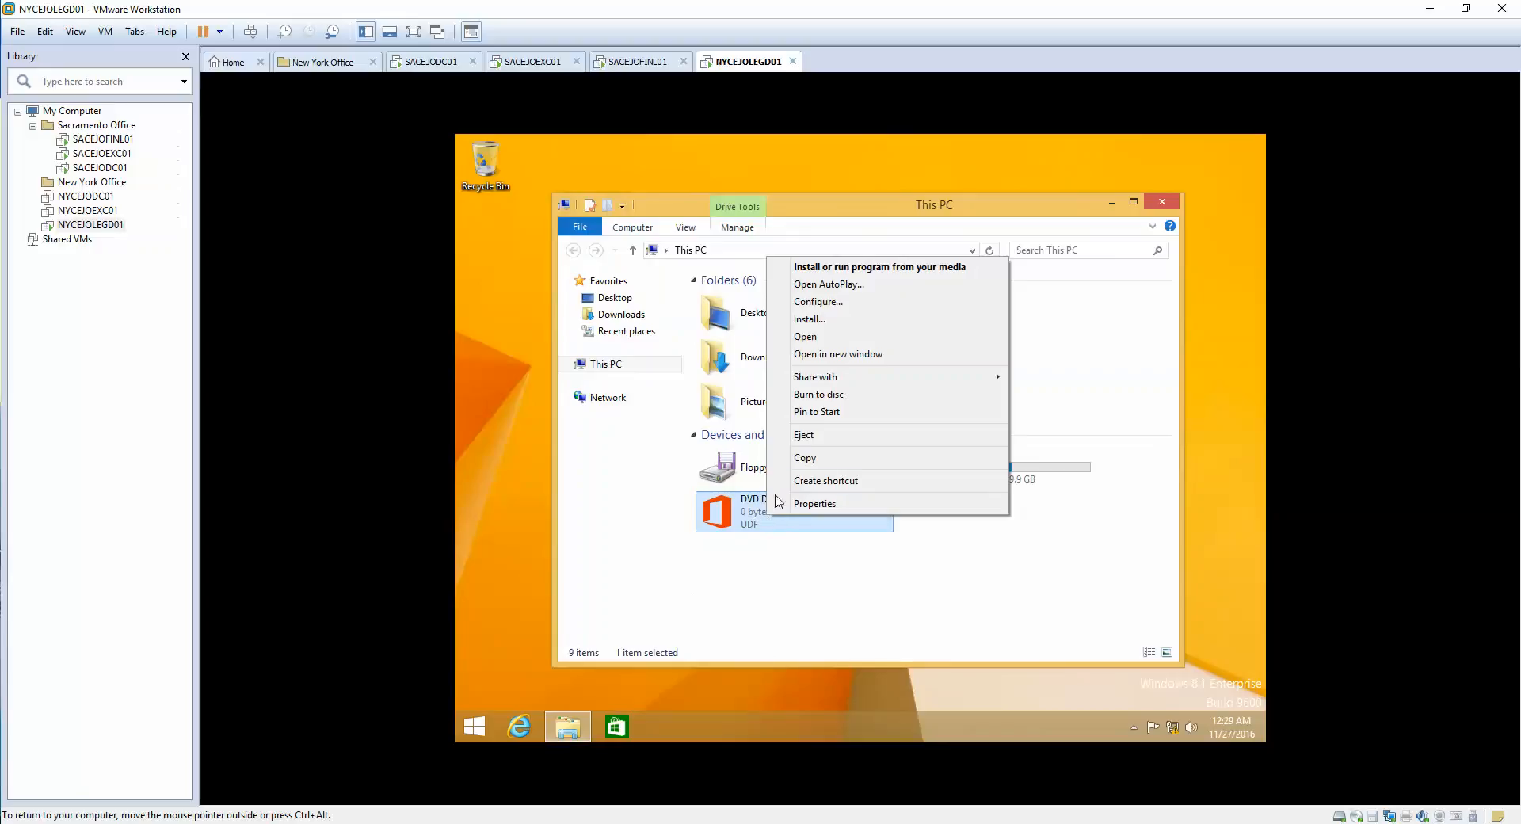
pyautogui.click(819, 322)
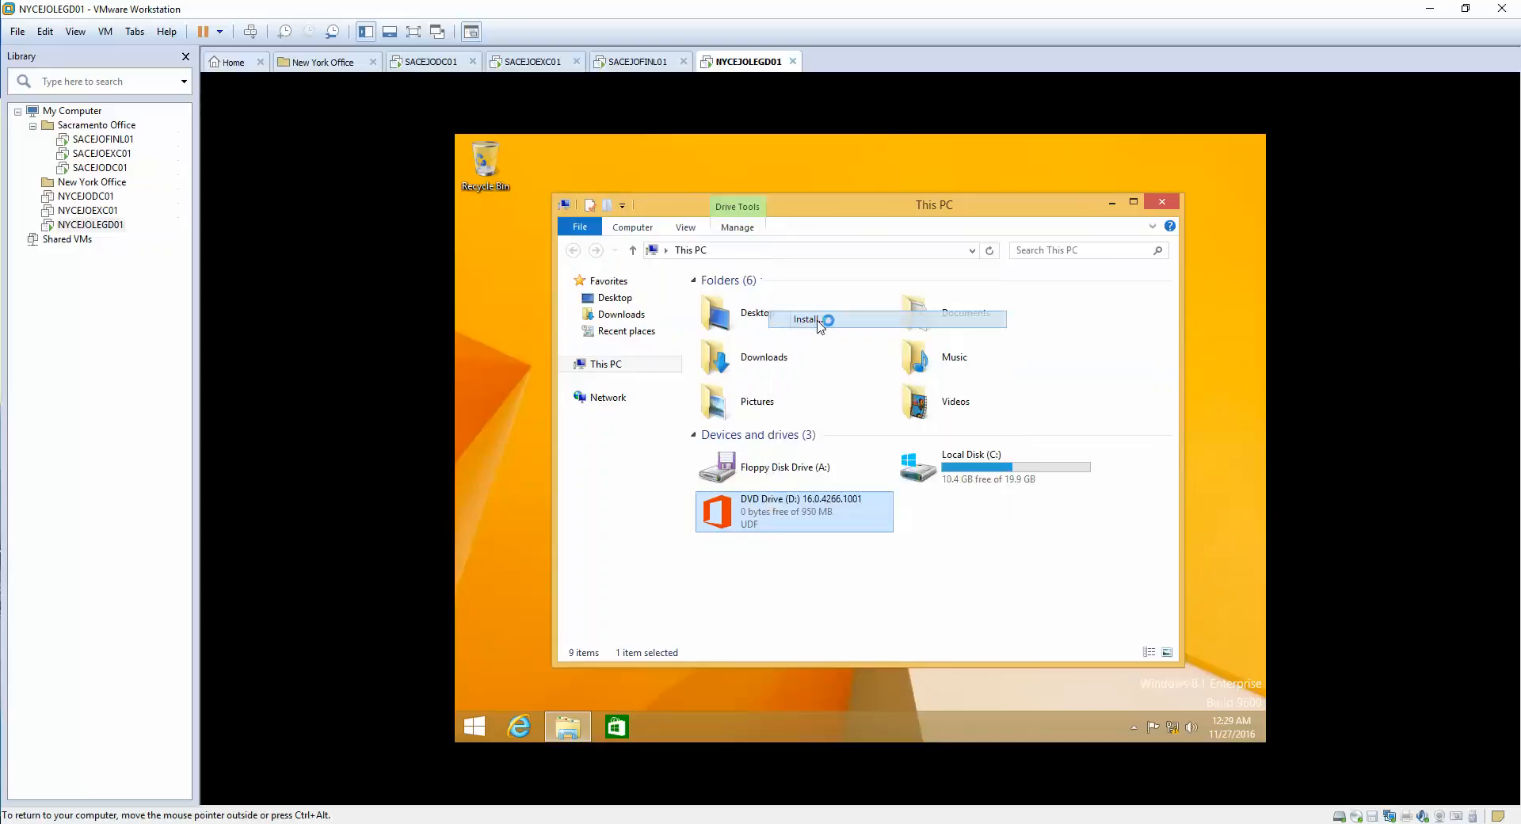
# - Approve the UAC prompt with the administrator account and its password
pyautogui.write('admin')
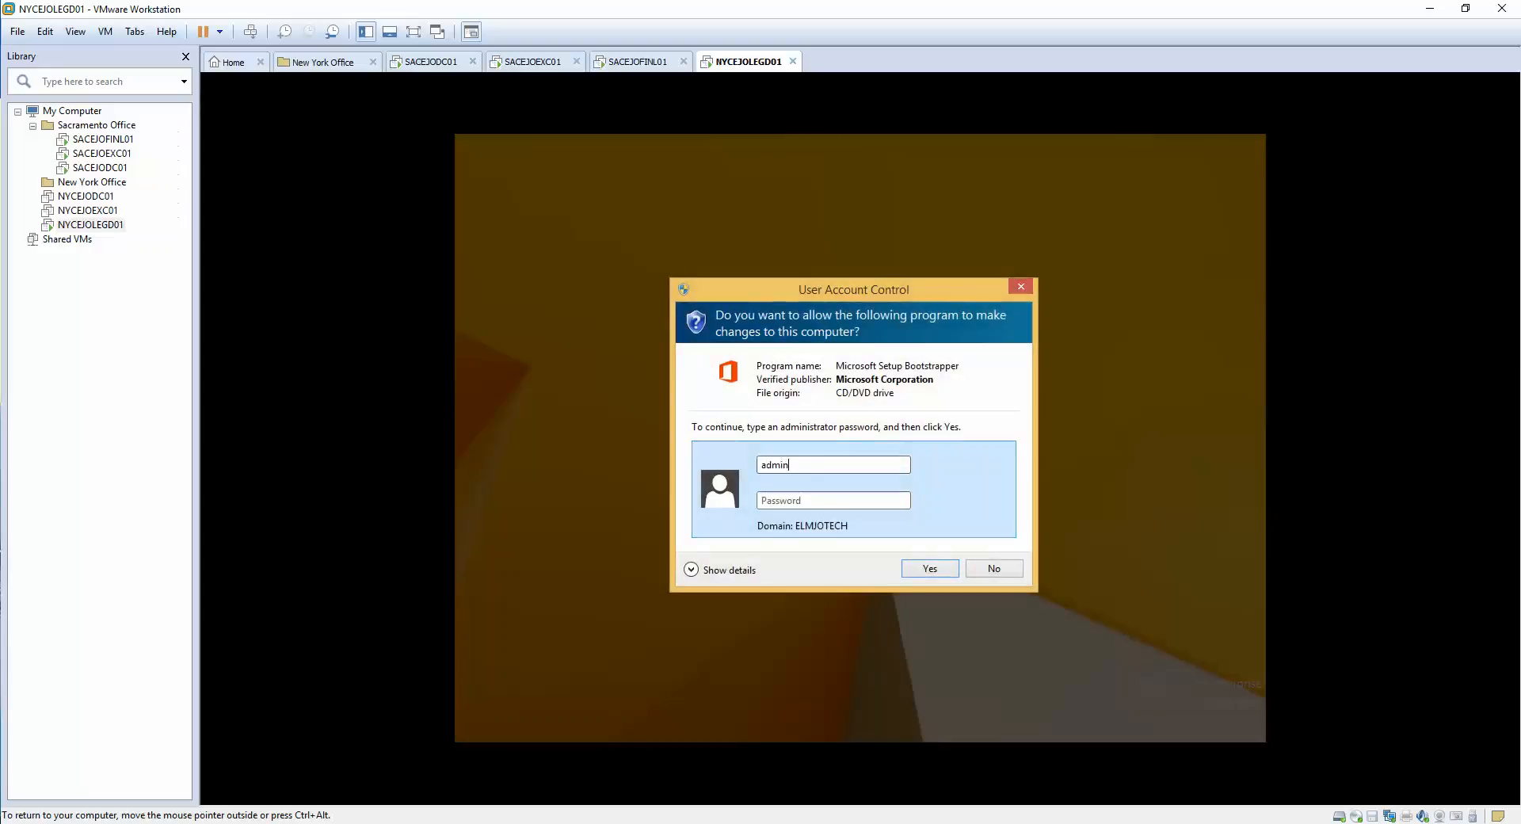
pyautogui.write('istrator')
pyautogui.press('Tab')
pyautogui.write('*******')
pyautogui.press('Return')
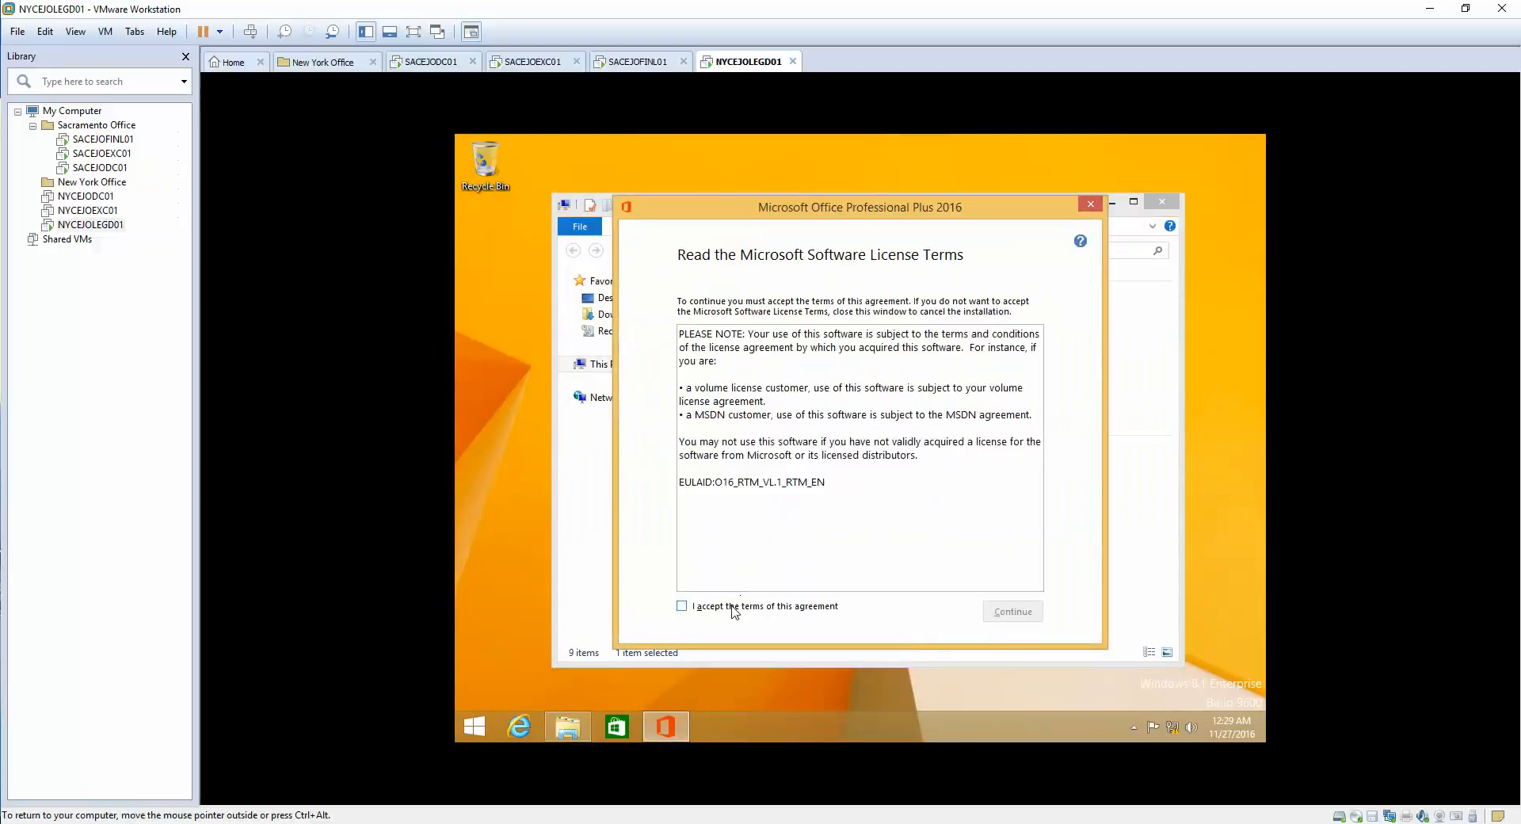
# - Accept the Office 2016 license terms and choose a customized installation
pyautogui.click(682, 606)
pyautogui.click(1010, 611)
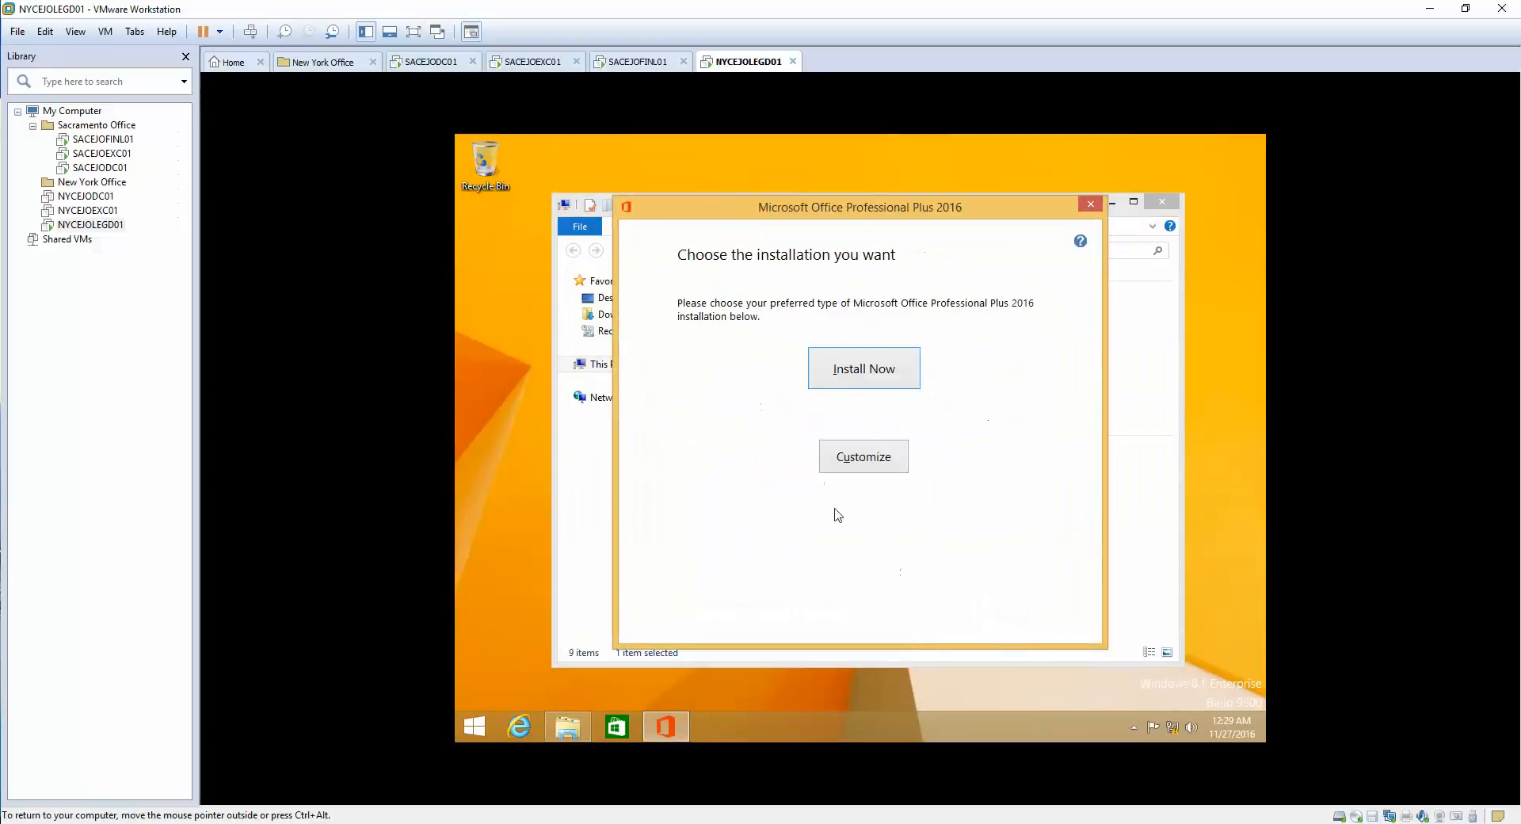
pyautogui.click(865, 463)
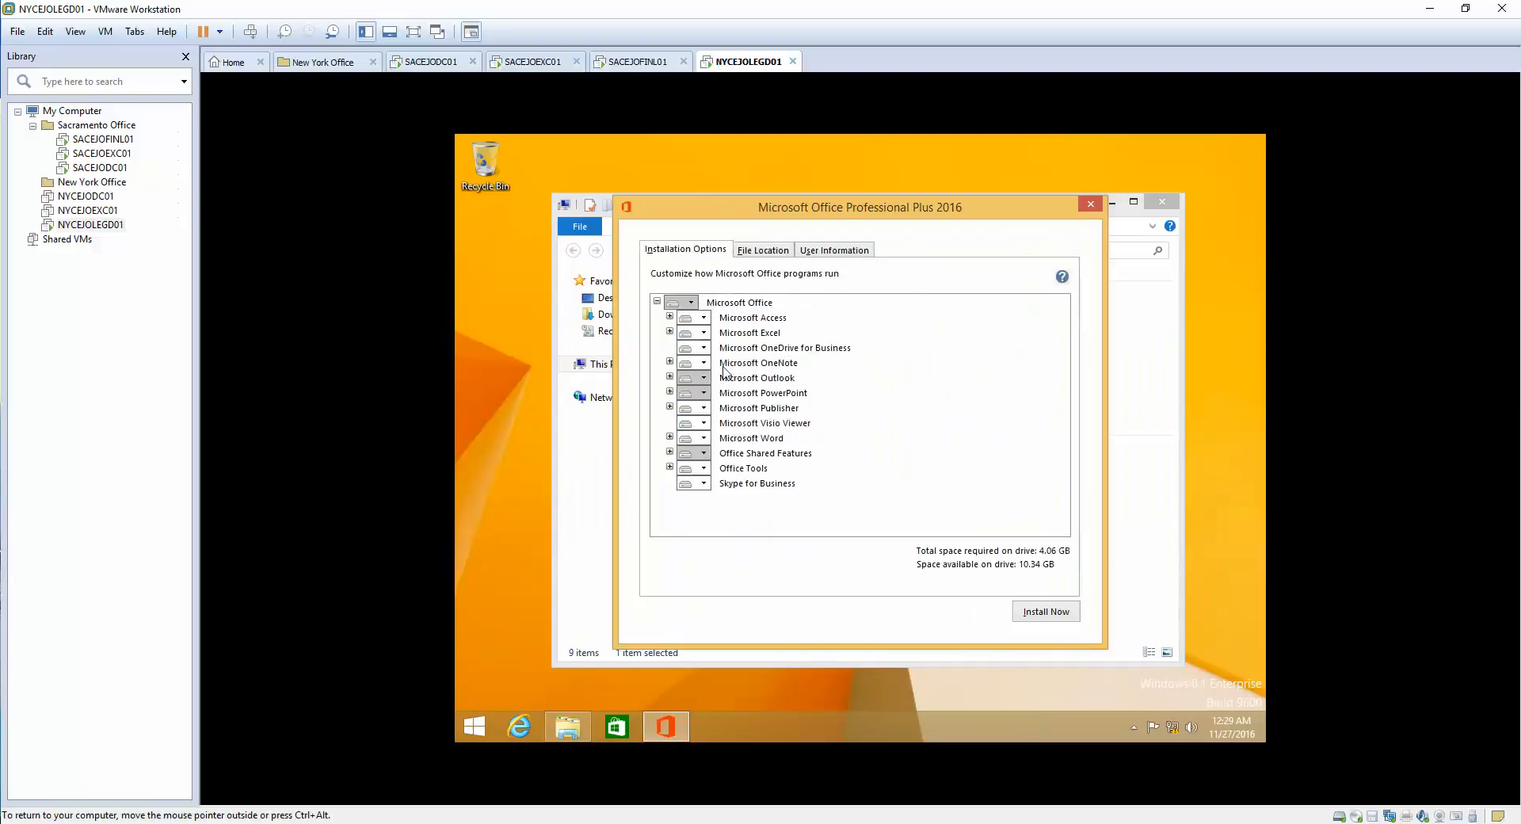
pyautogui.click(678, 303)
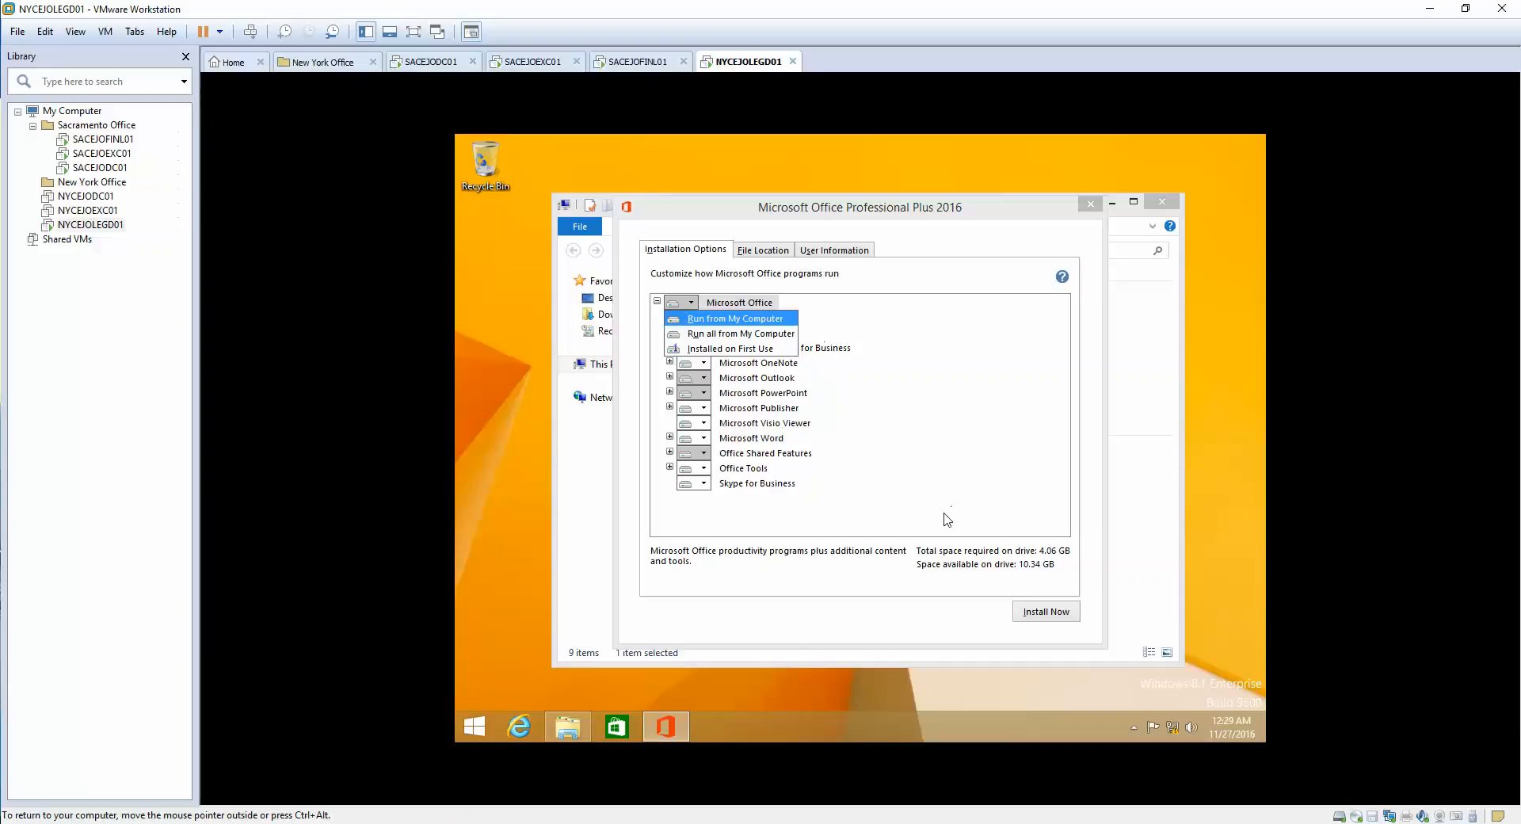
pyautogui.click(777, 601)
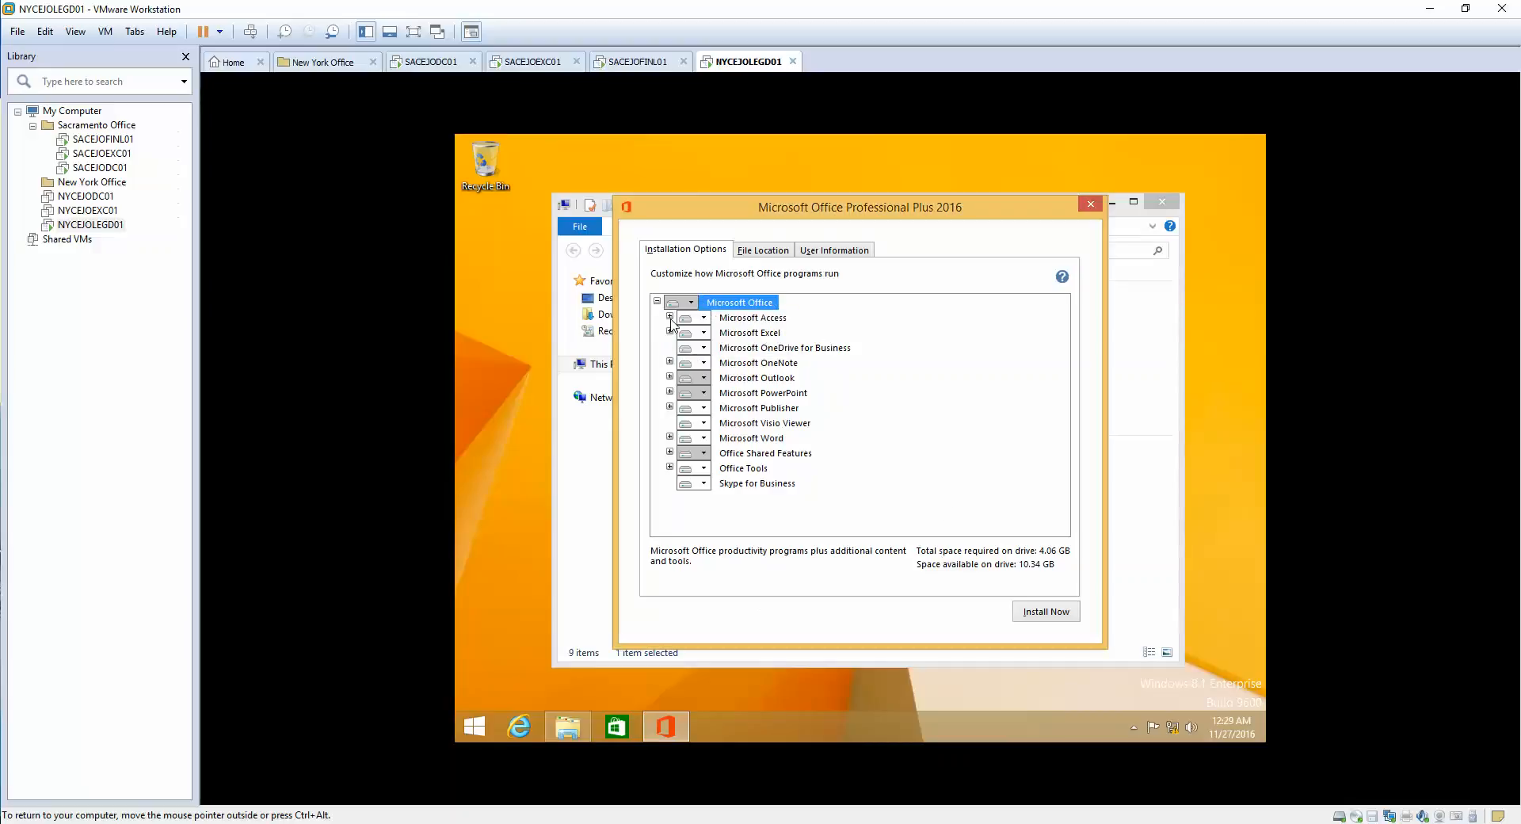
# - Set Access, Excel, OneDrive for Business and OneNote to Not Available
pyautogui.click(670, 317)
pyautogui.click(698, 318)
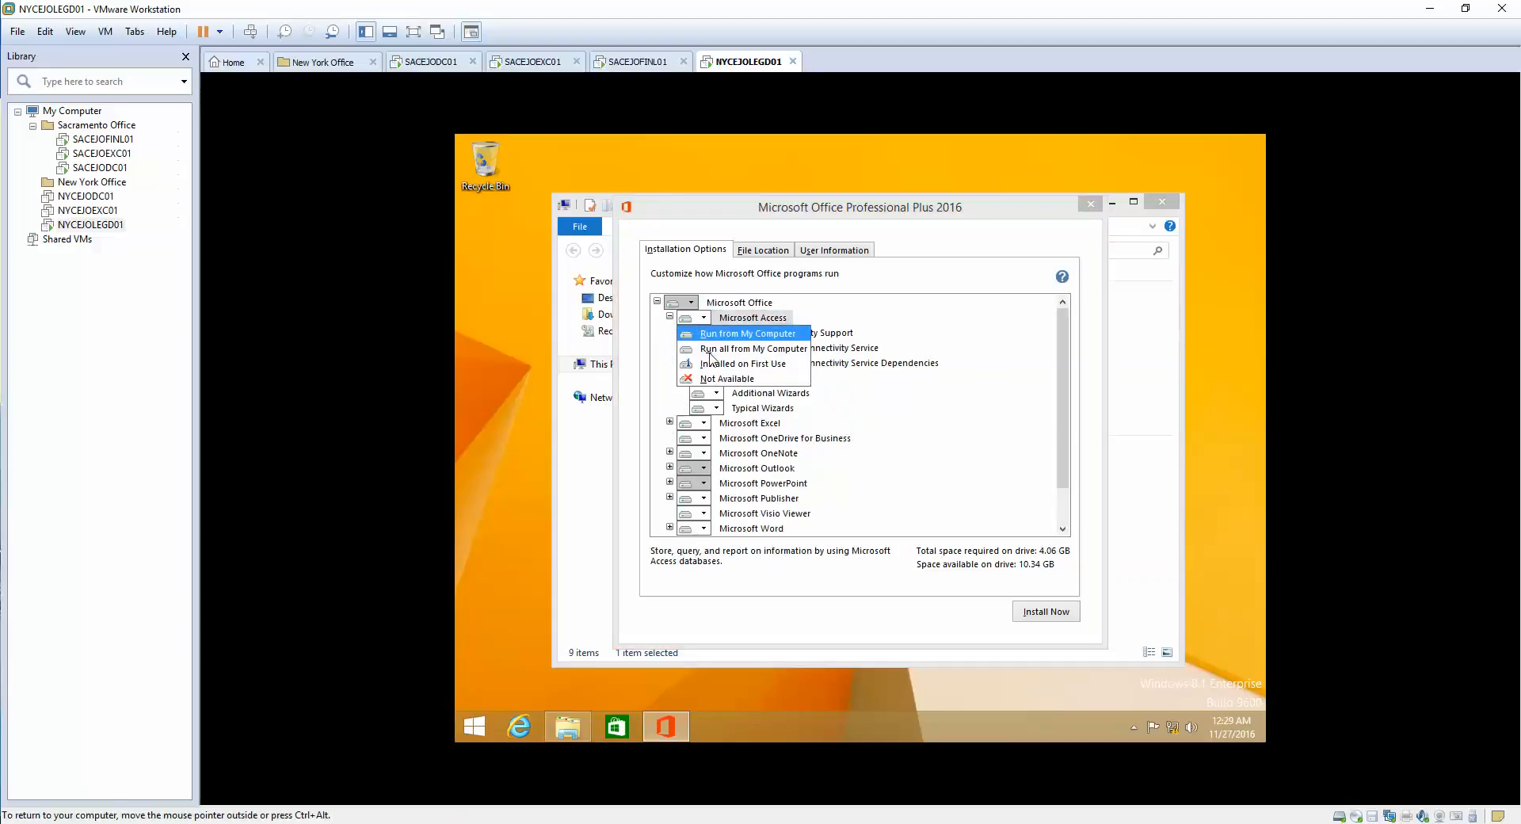
pyautogui.click(723, 379)
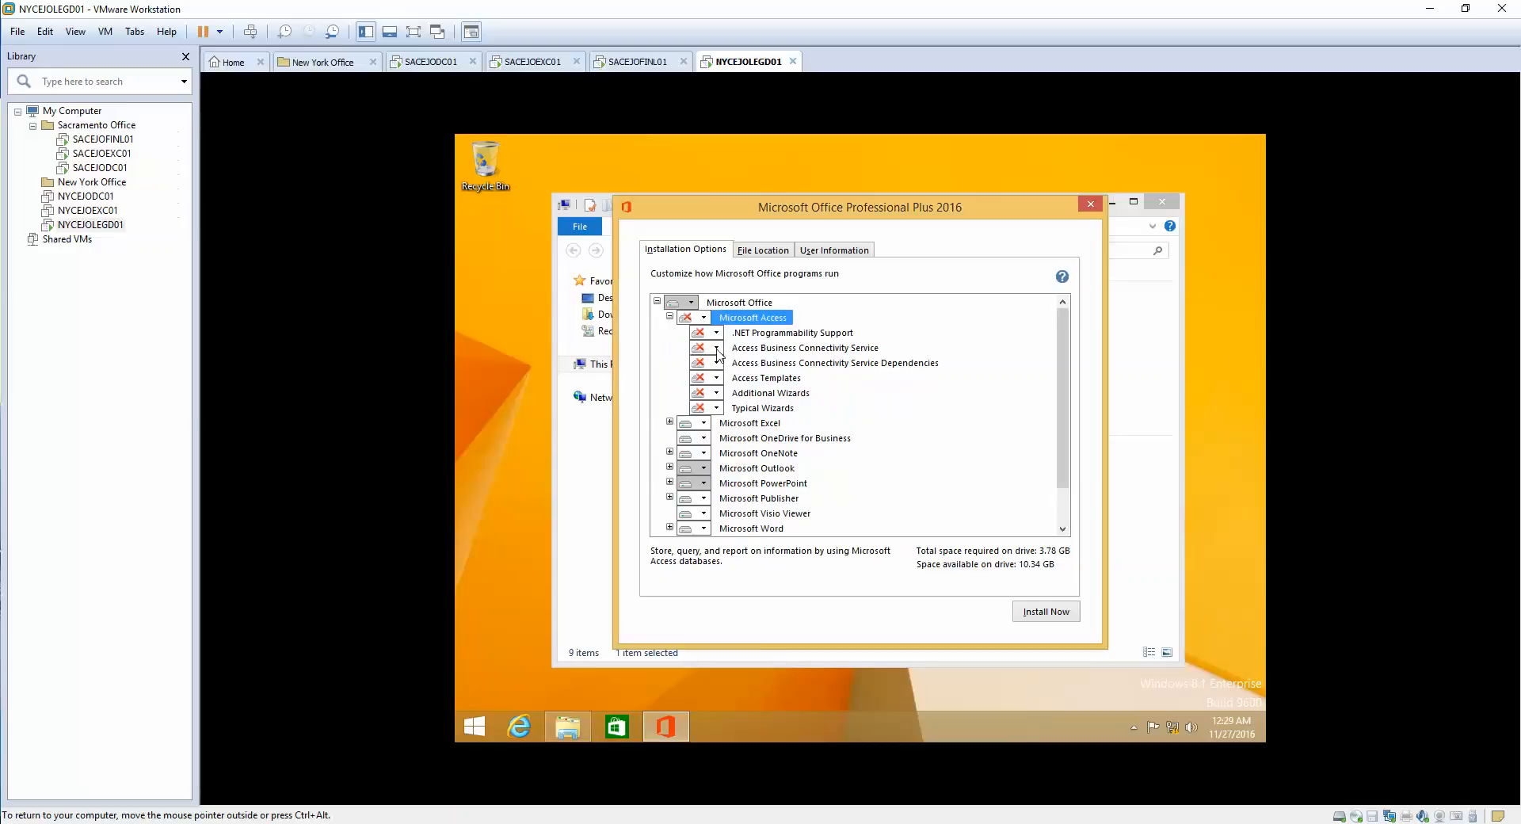
pyautogui.click(703, 424)
pyautogui.click(717, 484)
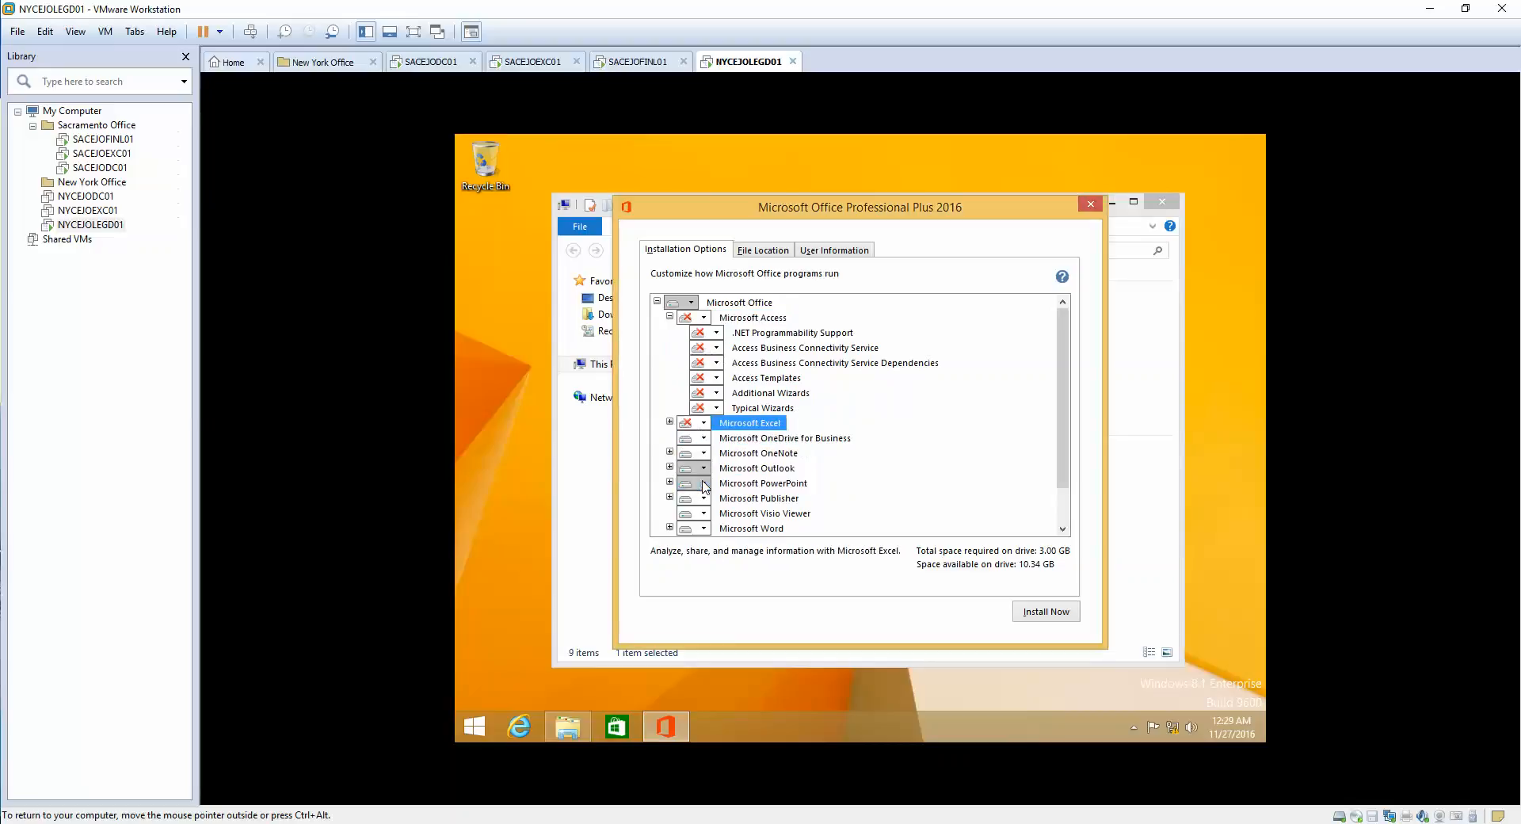
pyautogui.click(704, 440)
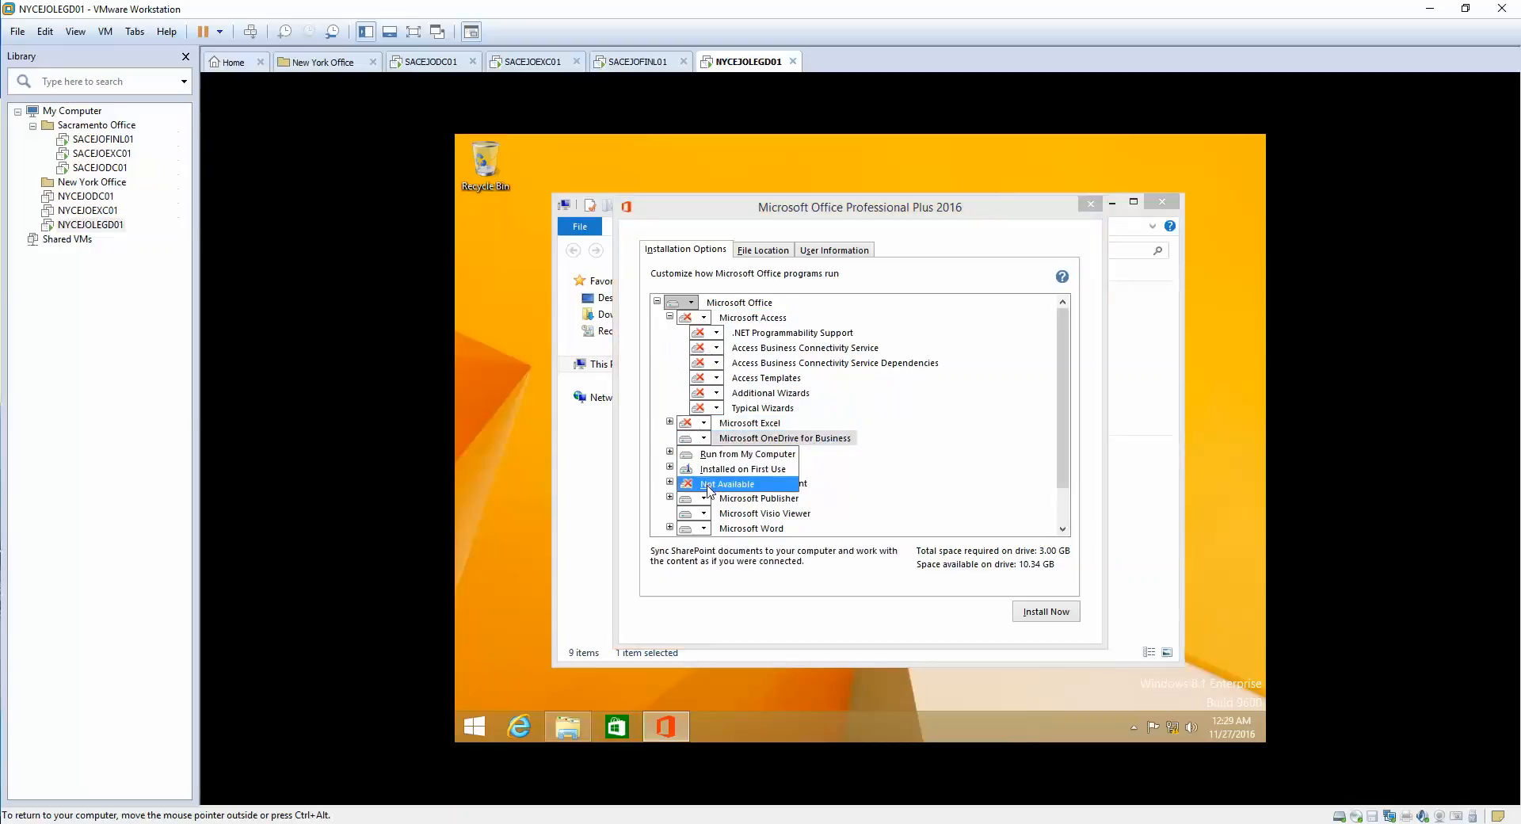
pyautogui.click(711, 486)
pyautogui.click(703, 453)
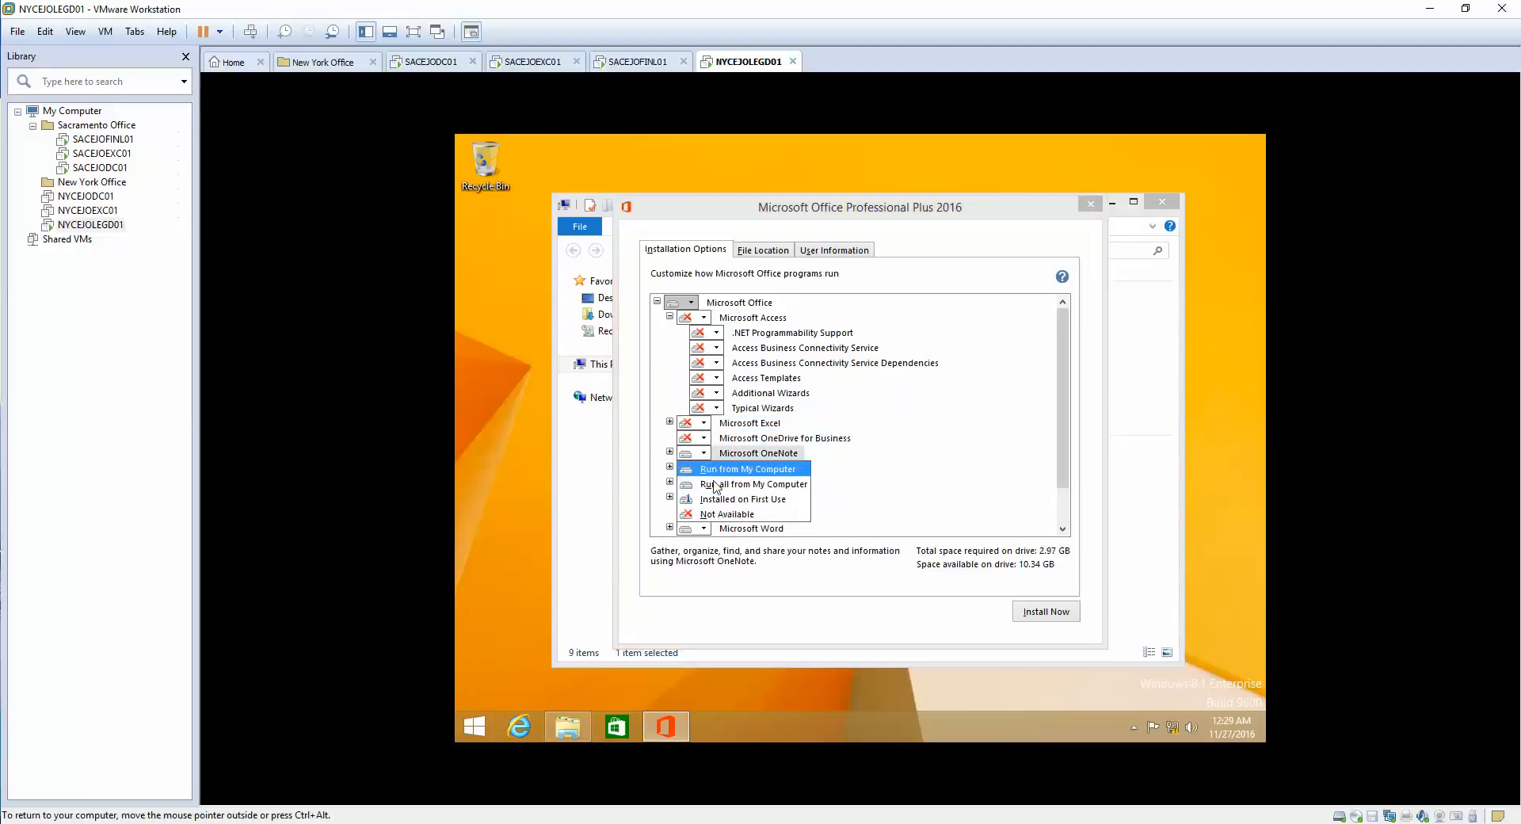
pyautogui.click(720, 519)
# - Set PowerPoint, Publisher, Visio Viewer and Word to Not Available, then Install Now
pyautogui.click(704, 484)
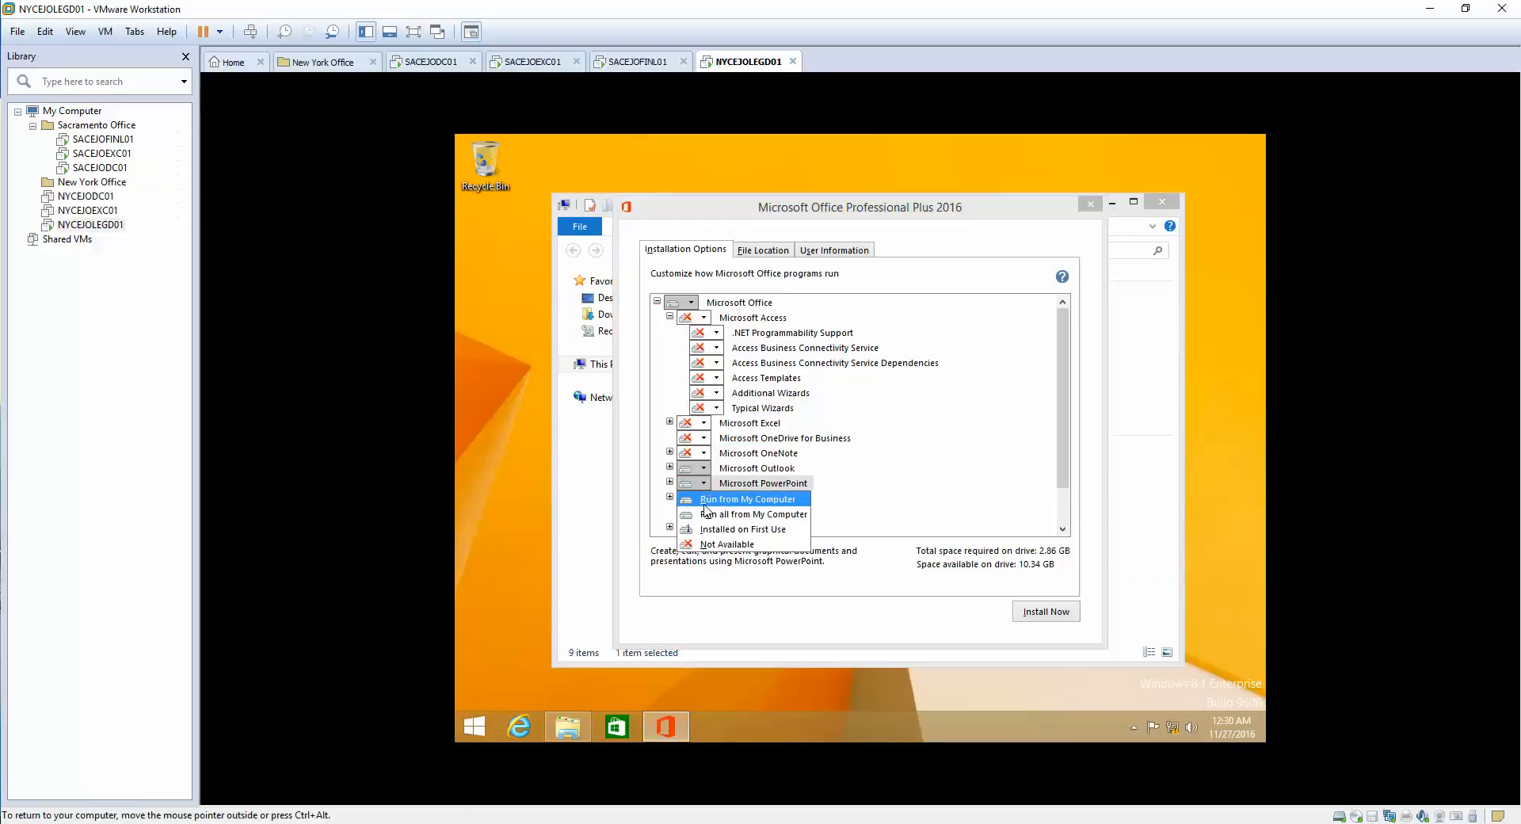
pyautogui.click(720, 546)
pyautogui.click(704, 498)
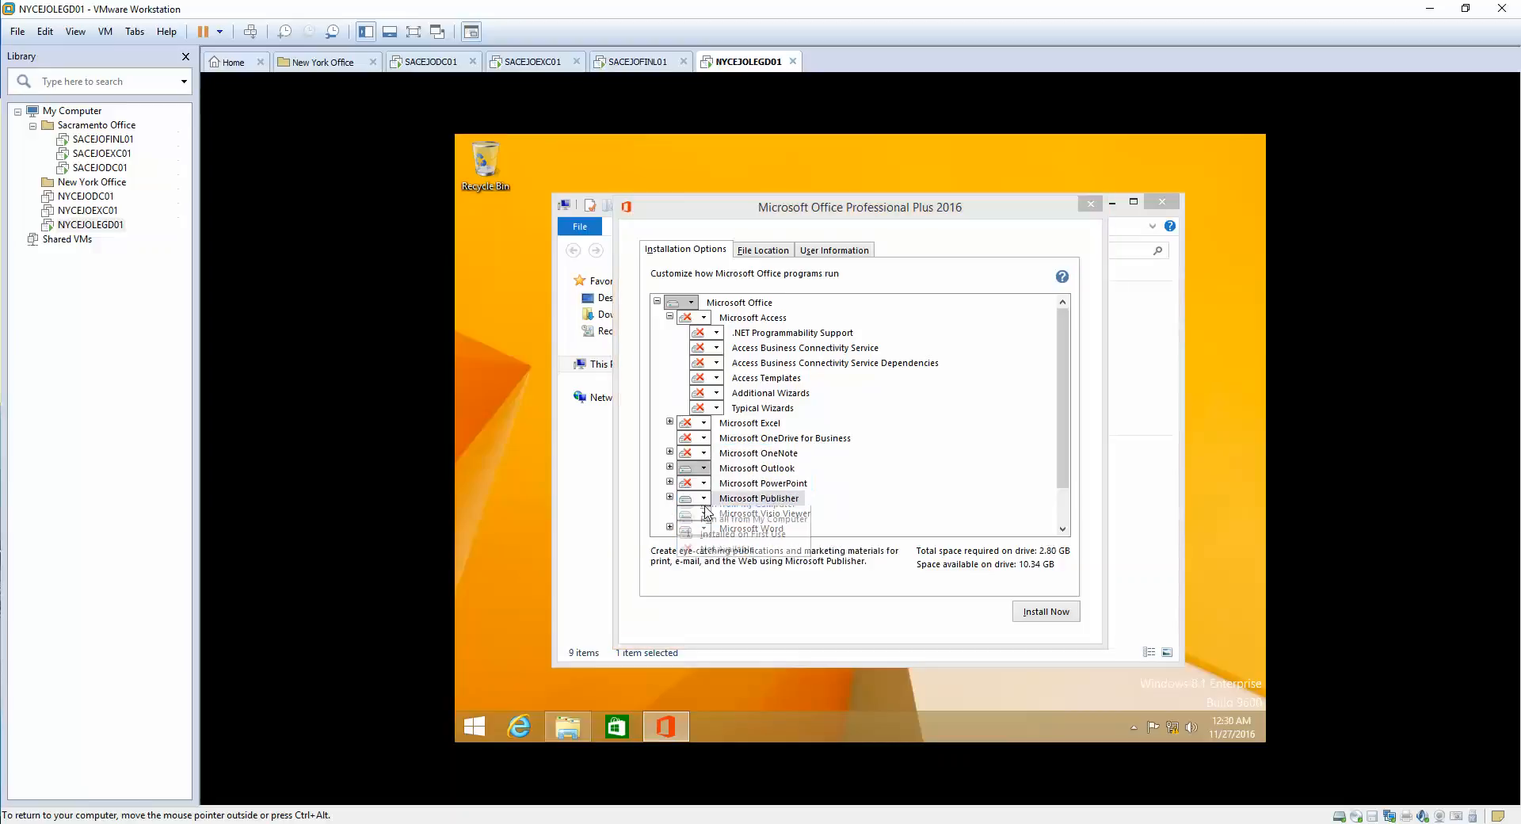
pyautogui.click(717, 559)
pyautogui.click(704, 514)
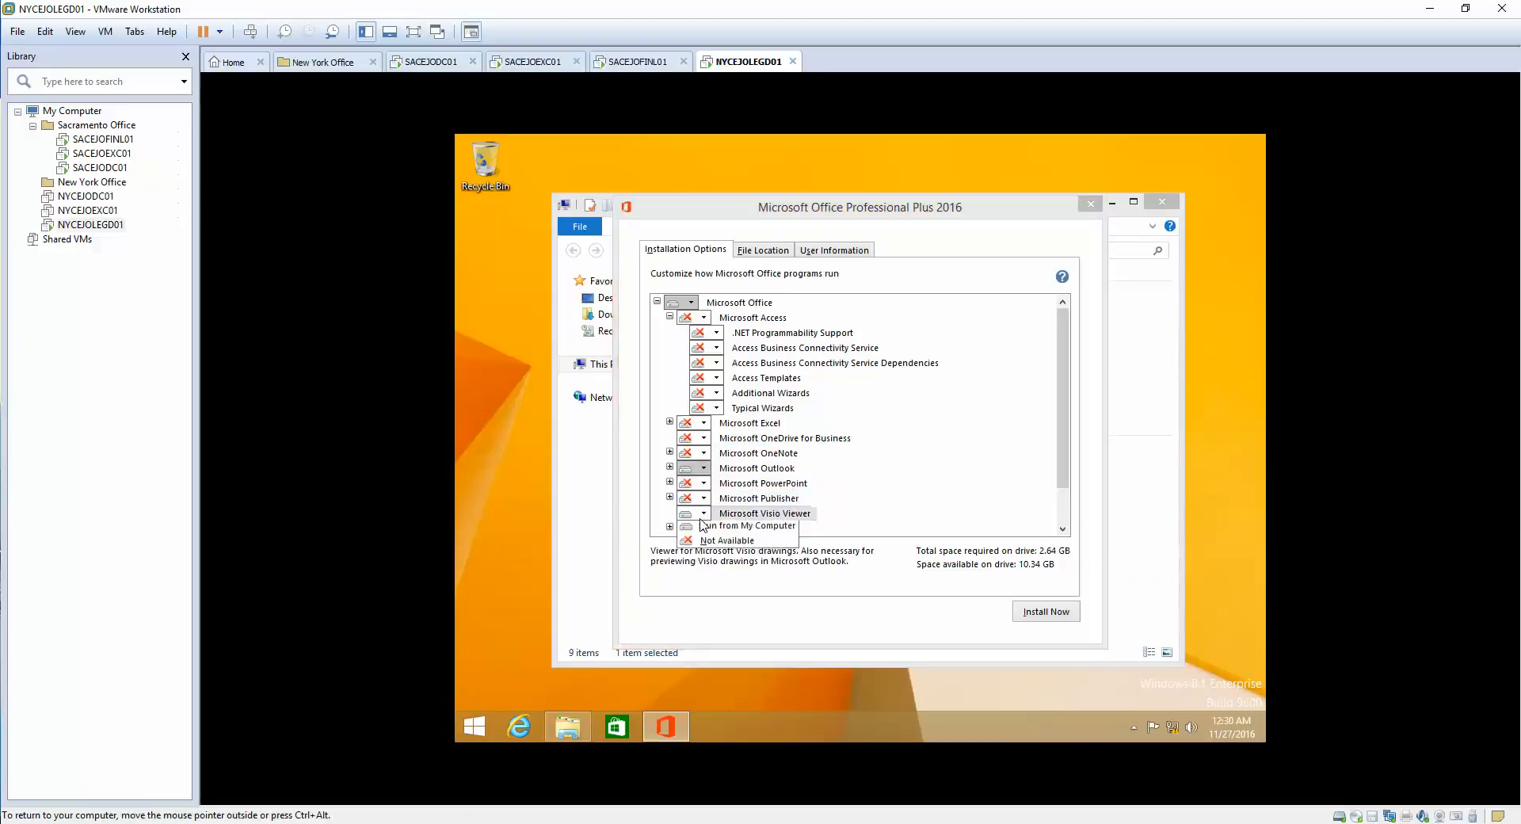
pyautogui.click(712, 545)
pyautogui.click(707, 529)
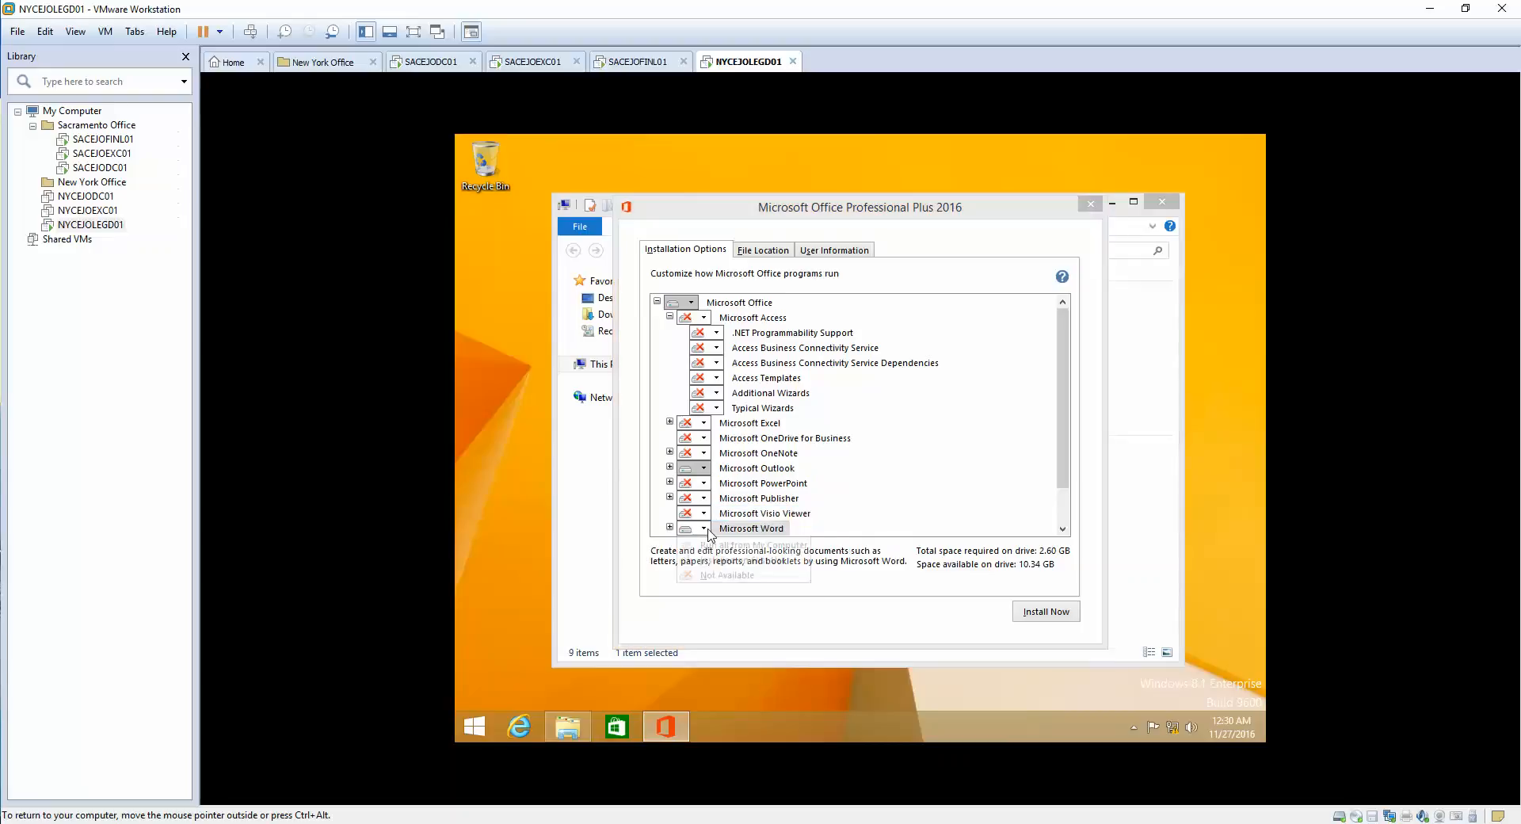
pyautogui.click(717, 590)
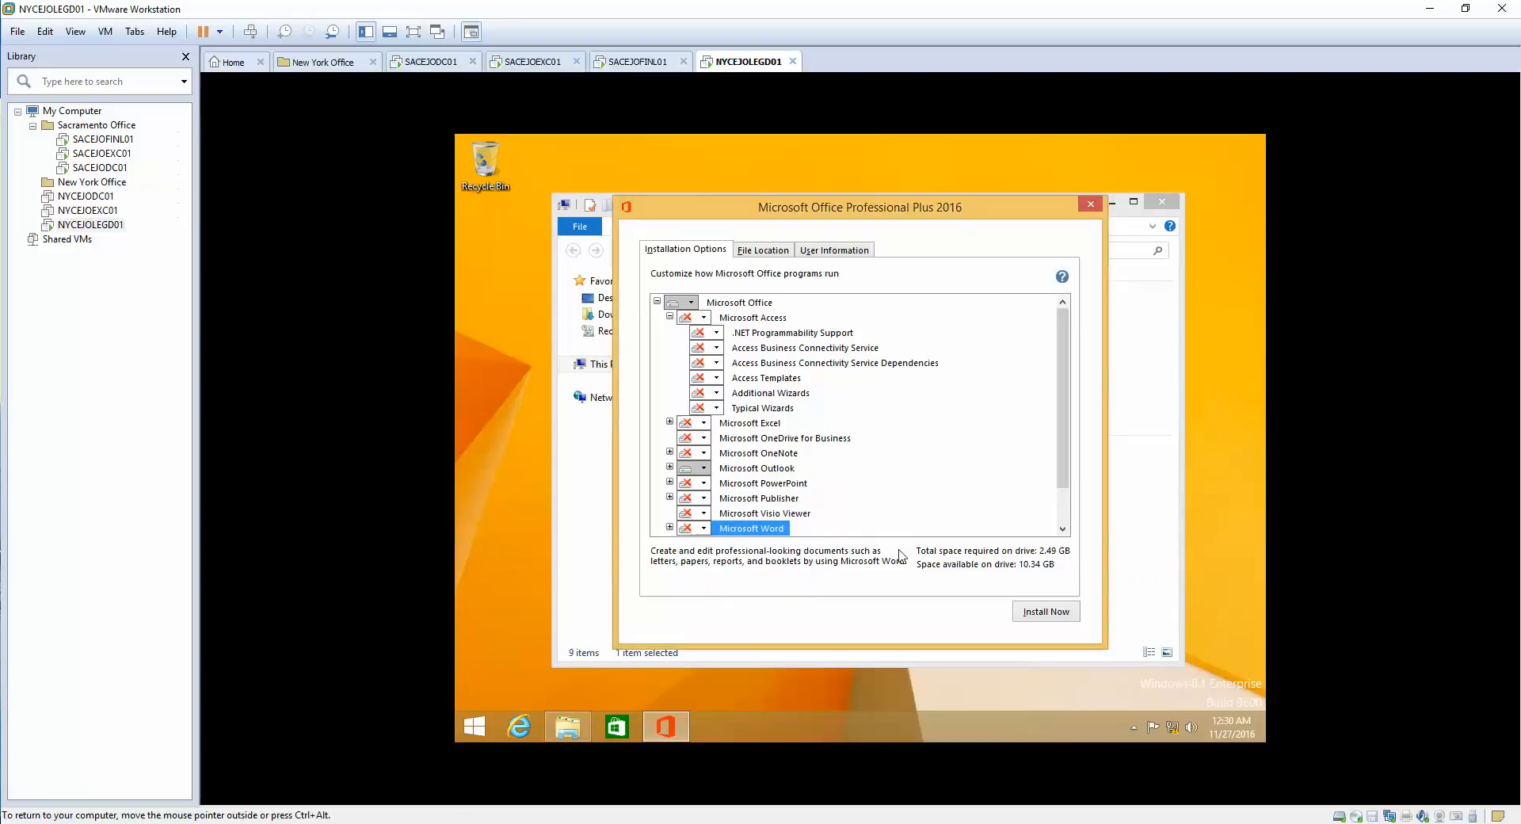
pyautogui.moveTo(1065, 466); pyautogui.dragTo(1065, 510)
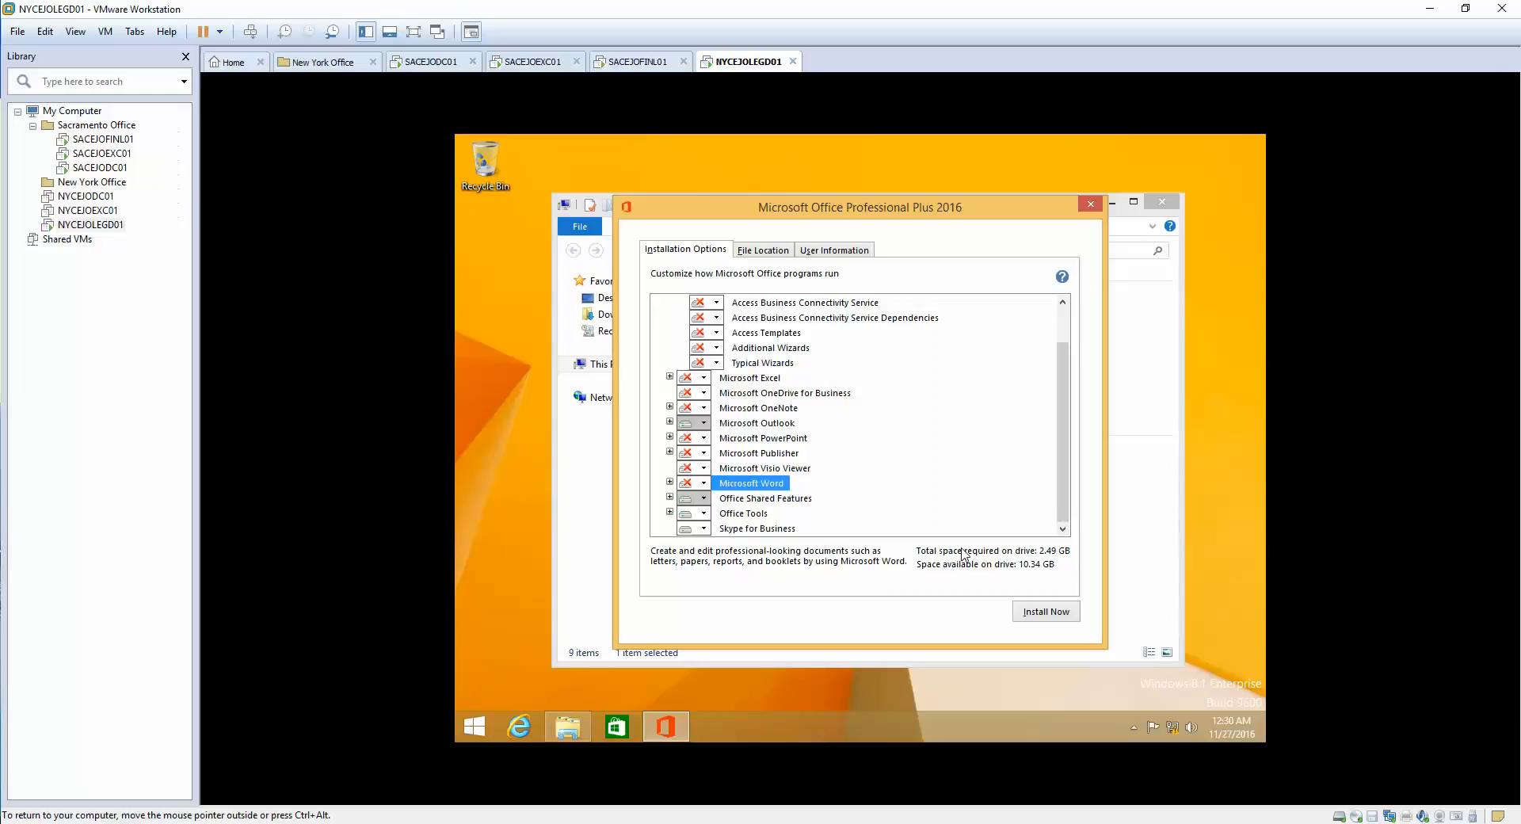
pyautogui.click(1033, 615)
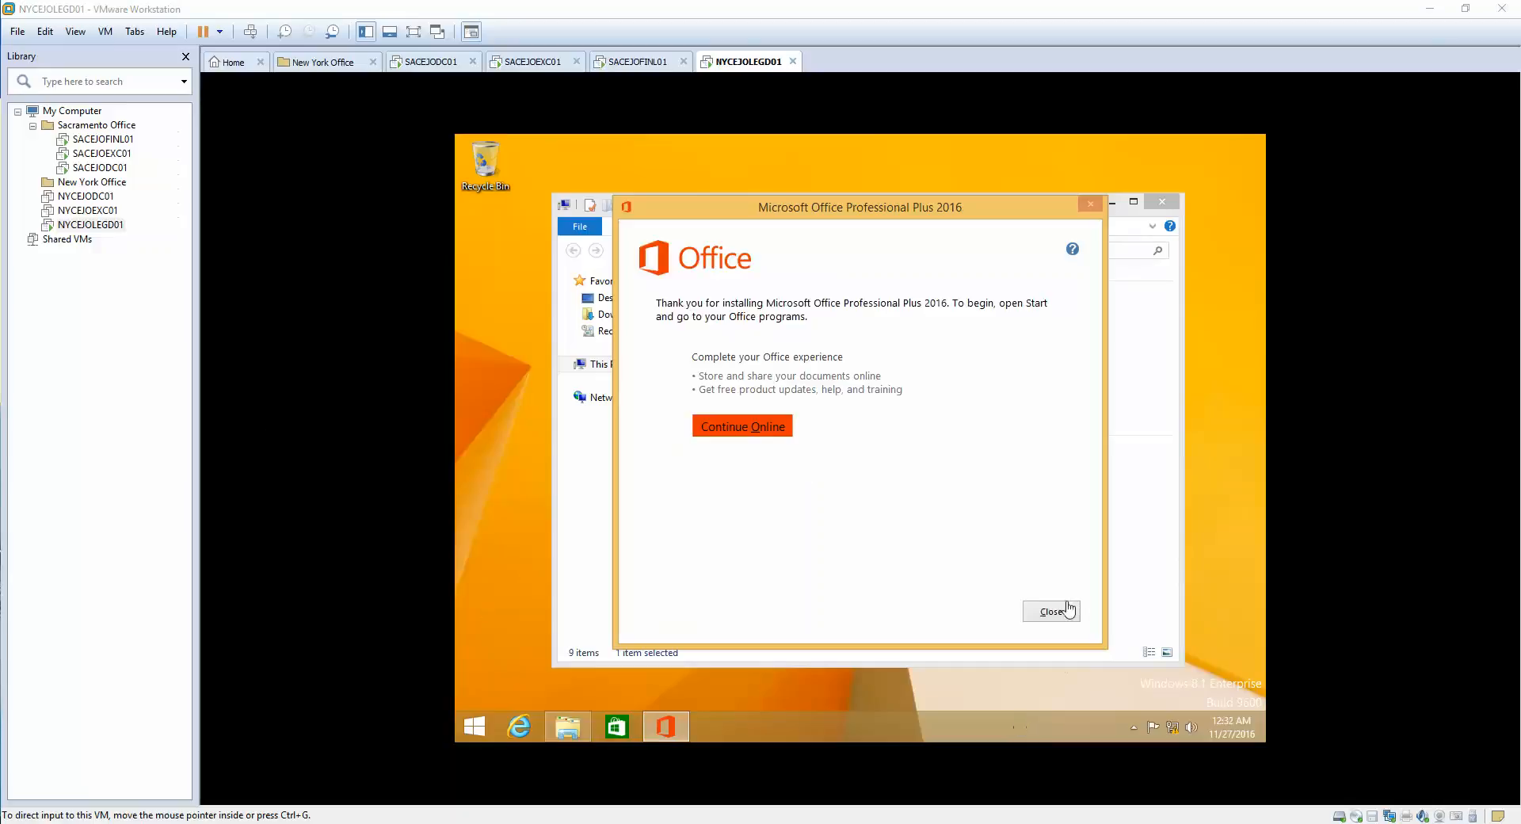
# - Close the Office thank-you window once installation completes
pyautogui.click(1051, 611)
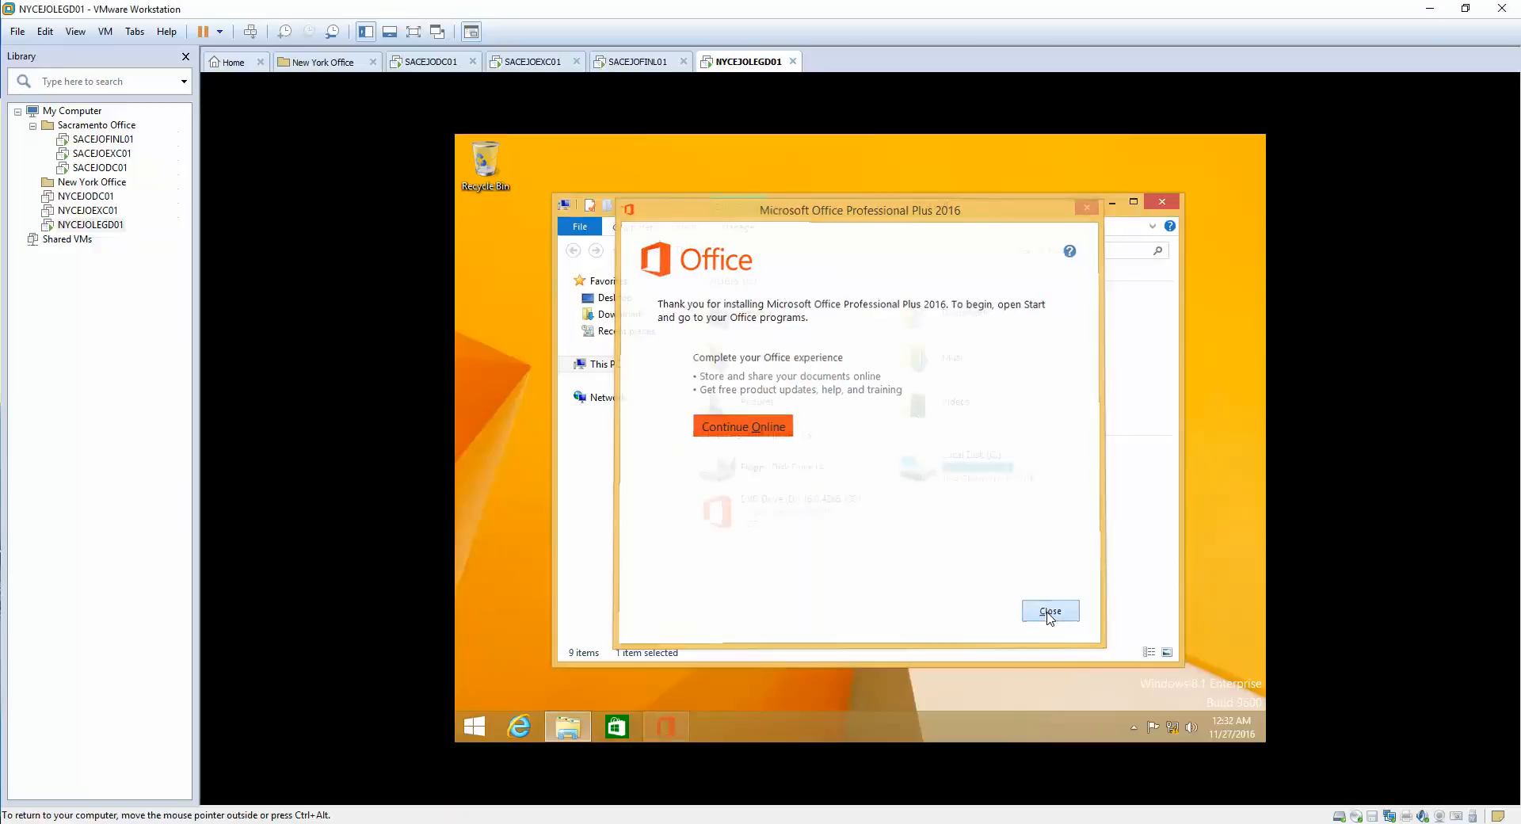
# - Launch Outlook, advance through Welcome and the account prompt, then switch to the Exchange VM
pyautogui.click(1164, 205)
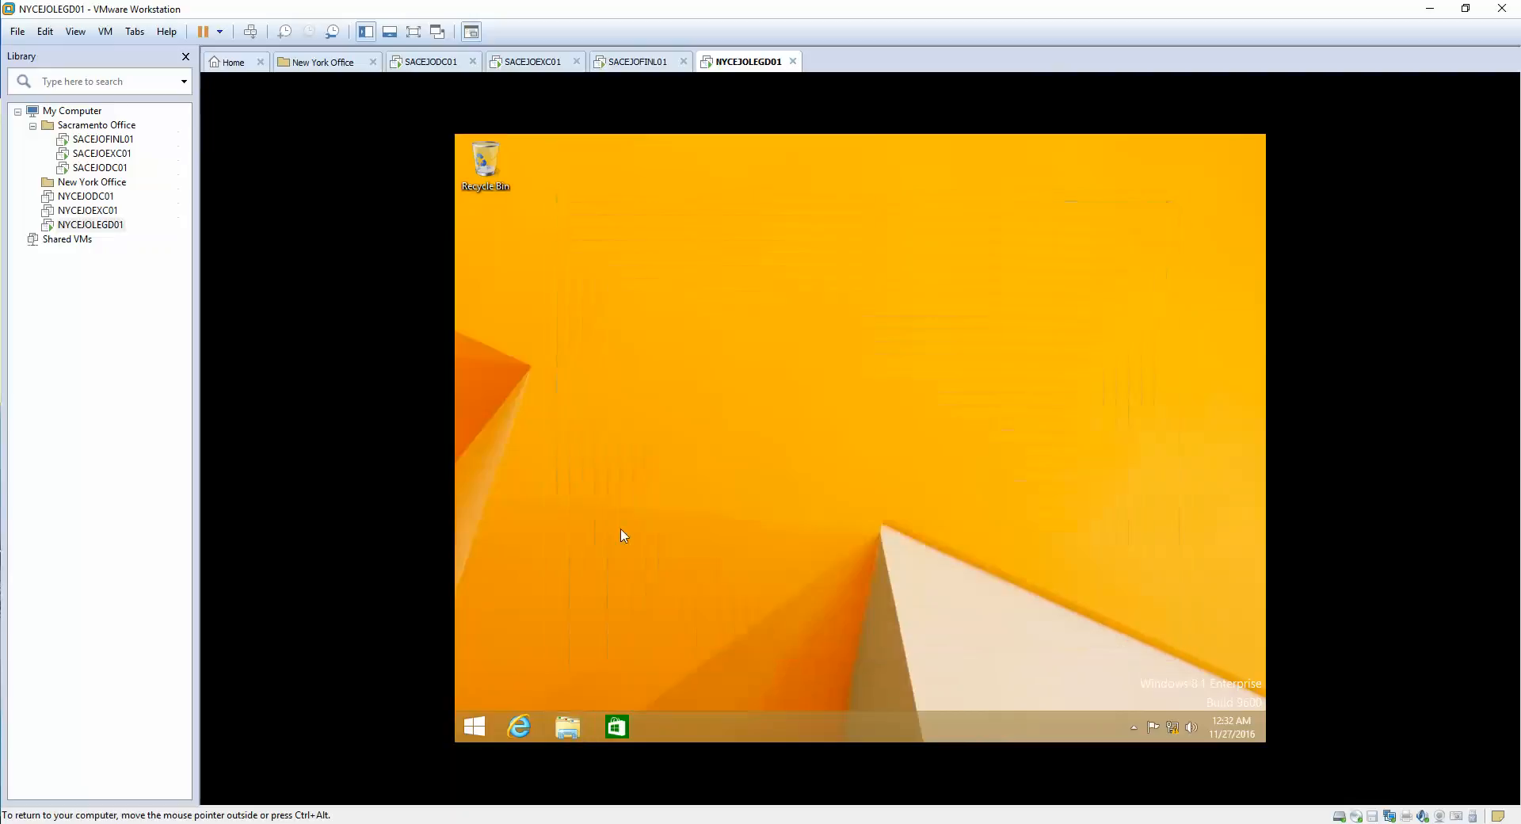
pyautogui.click(467, 727)
pyautogui.write('outlook 2016')
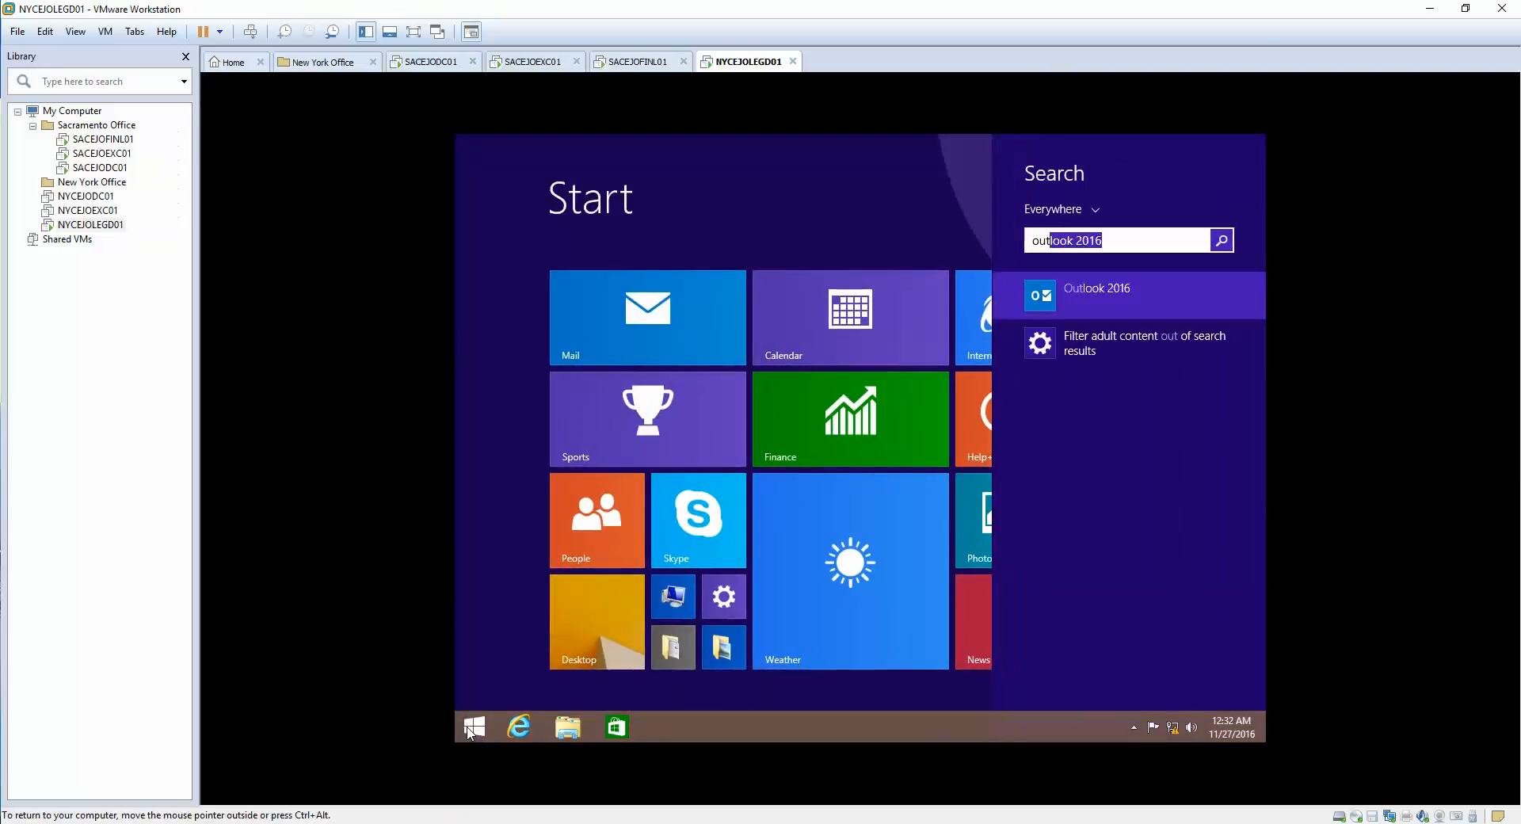
pyautogui.click(469, 727)
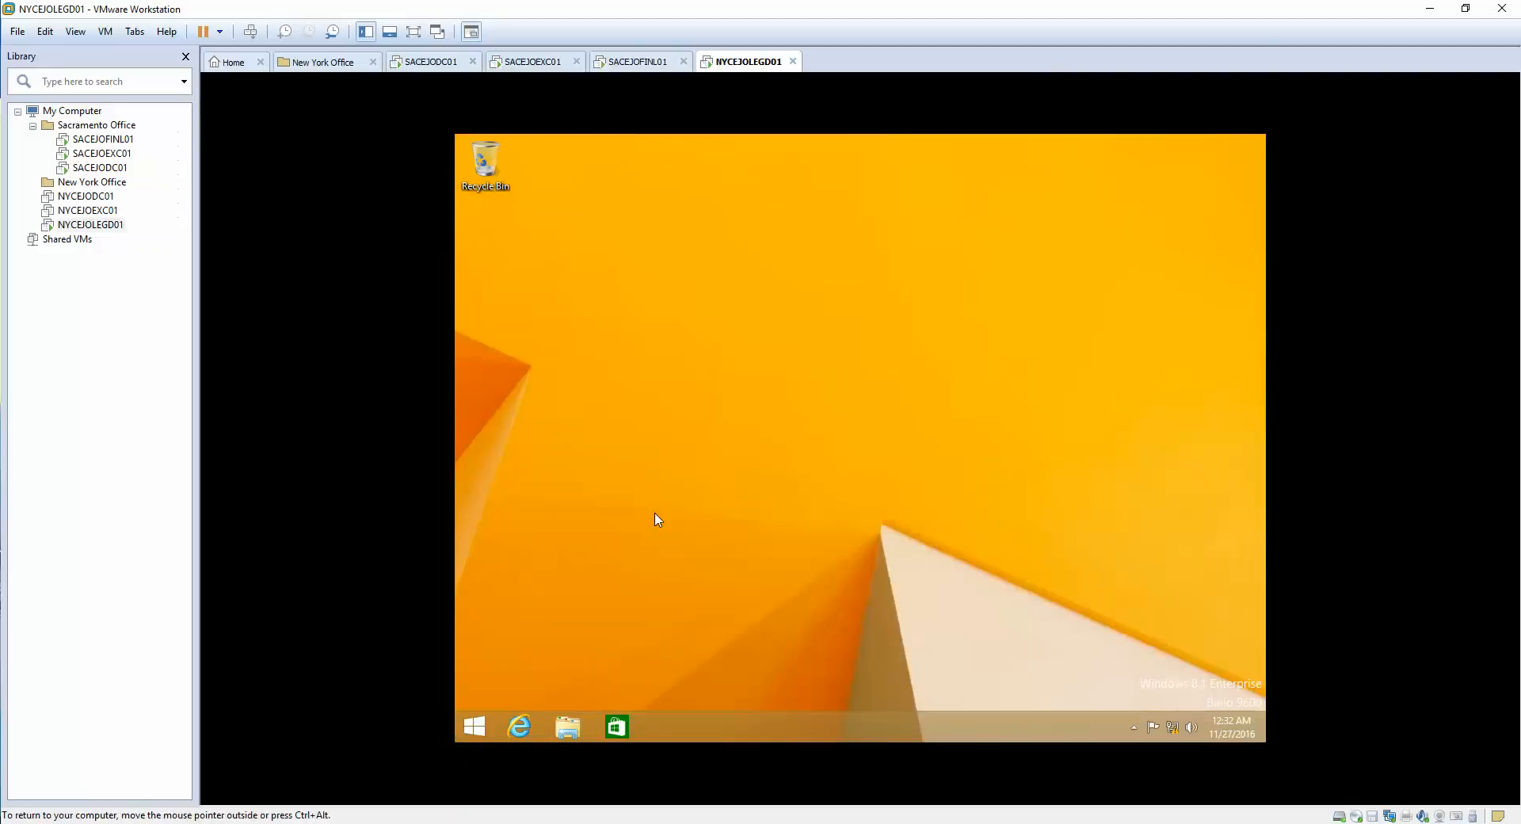
pyautogui.click(1019, 598)
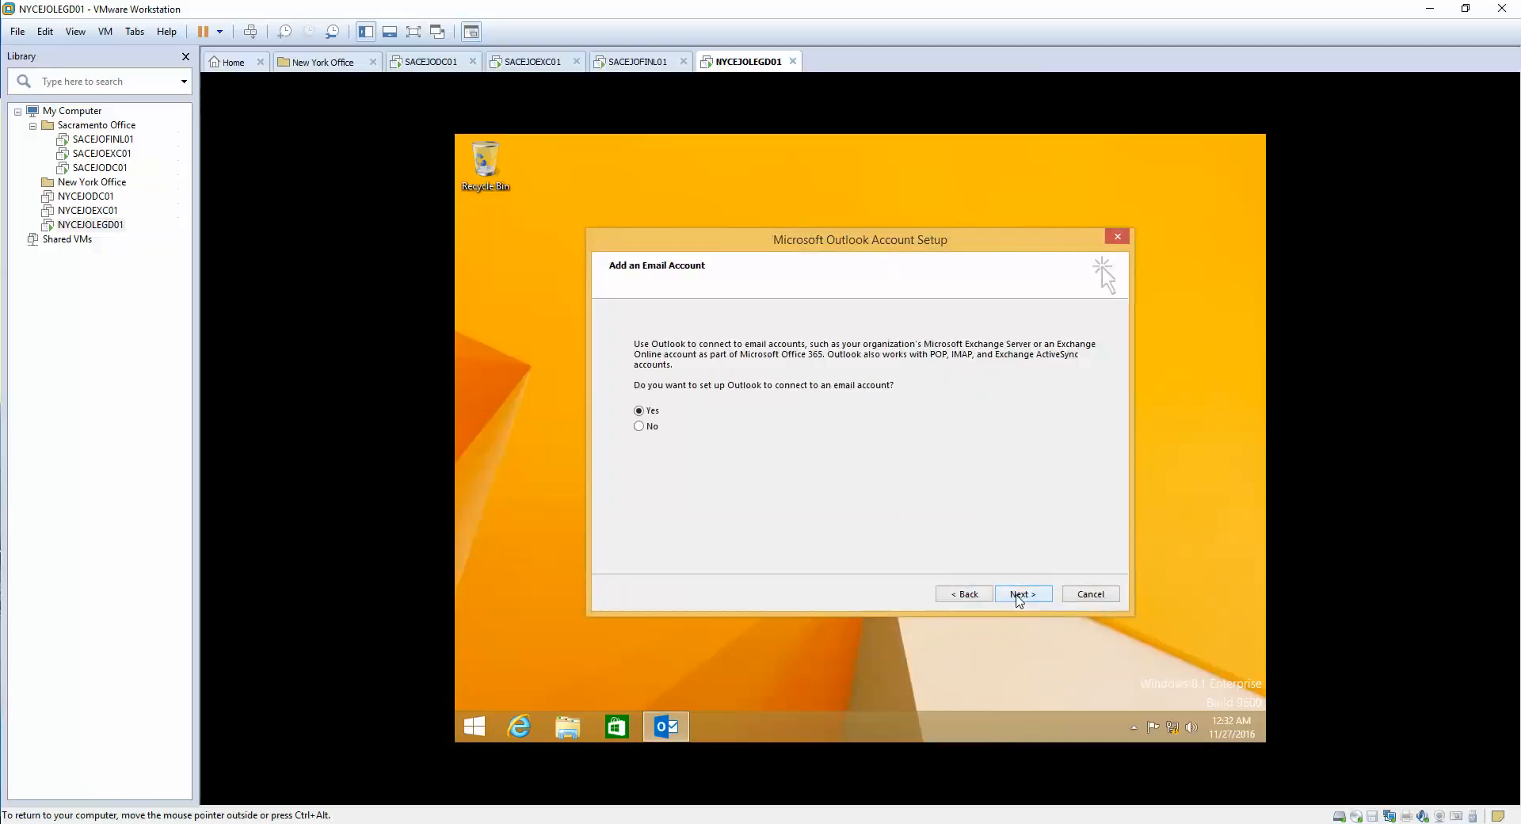
pyautogui.click(1020, 595)
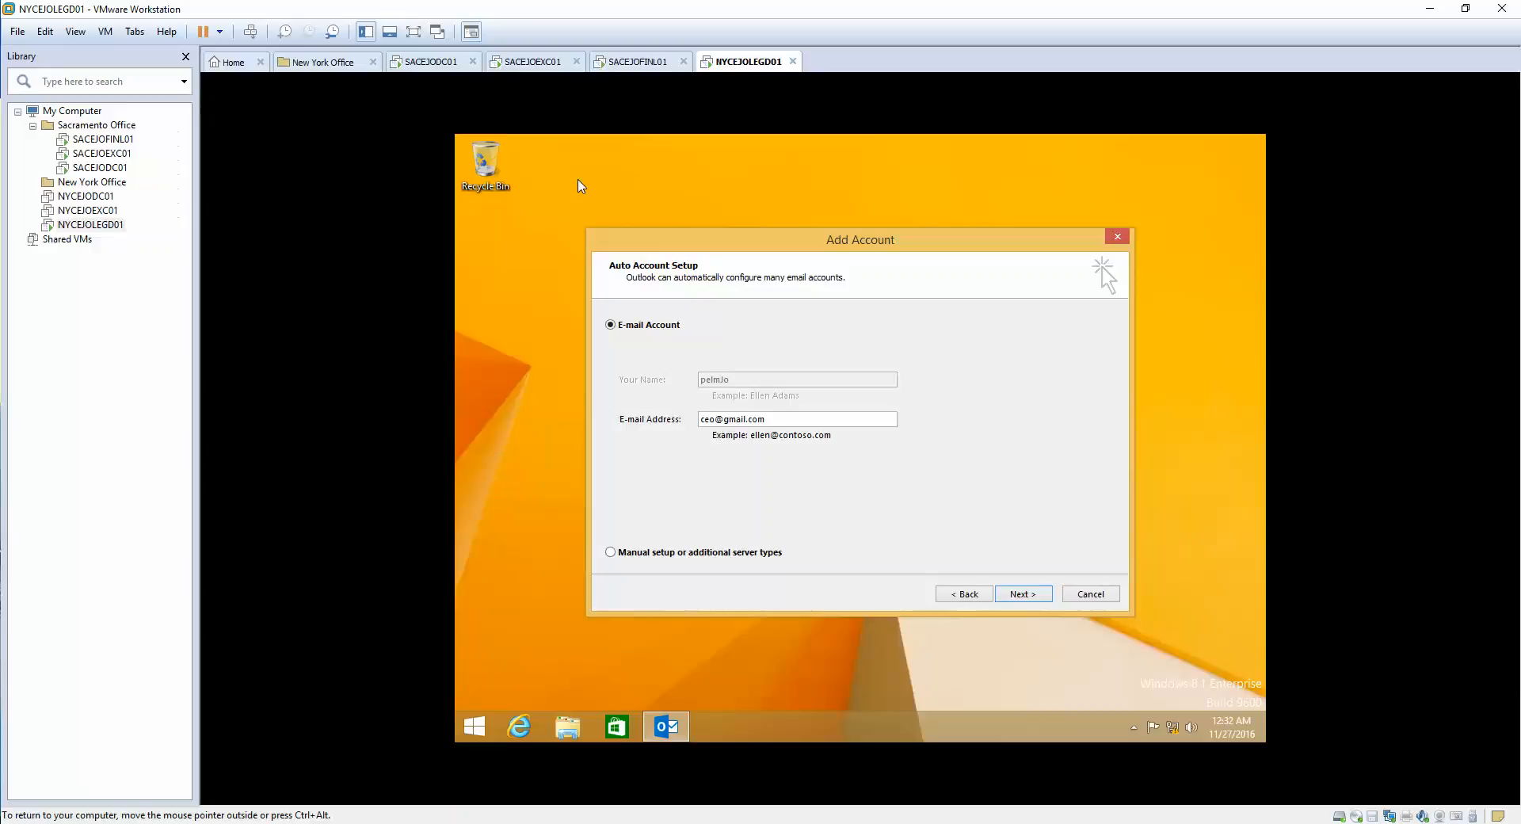
pyautogui.click(533, 62)
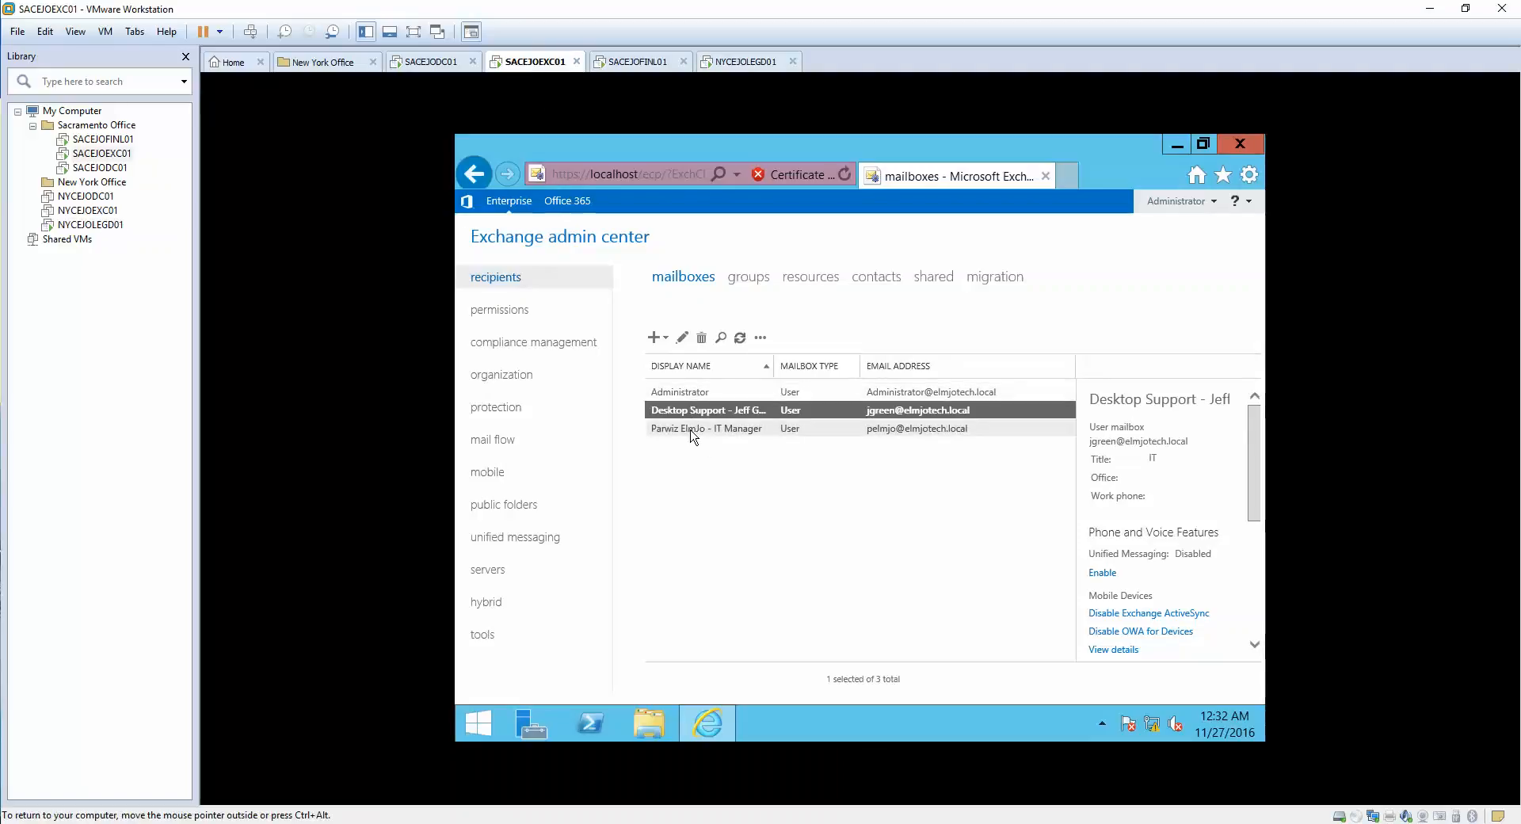
pyautogui.click(694, 432)
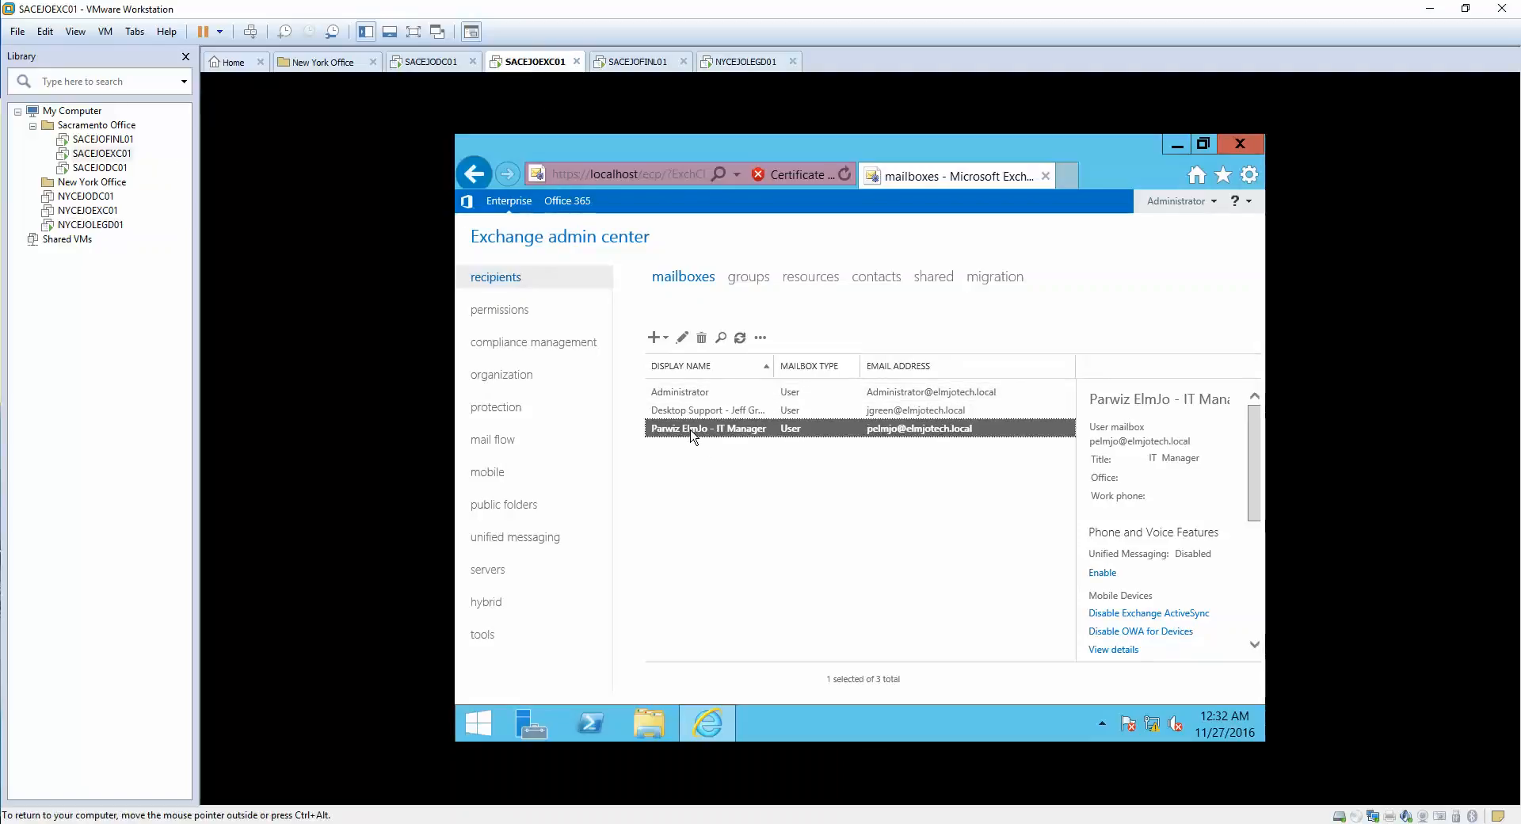
pyautogui.click(682, 338)
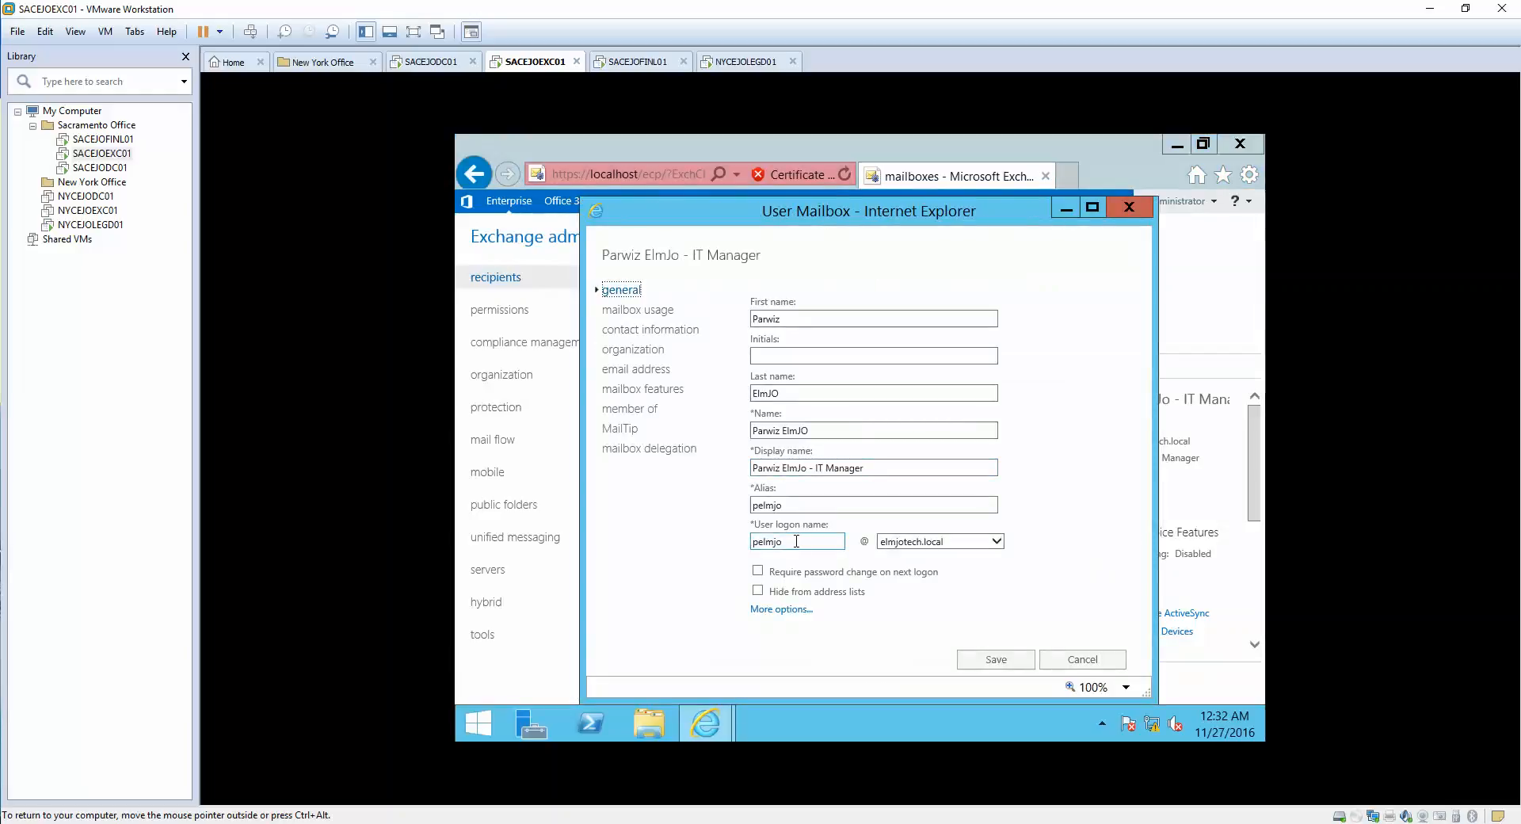
pyautogui.click(650, 311)
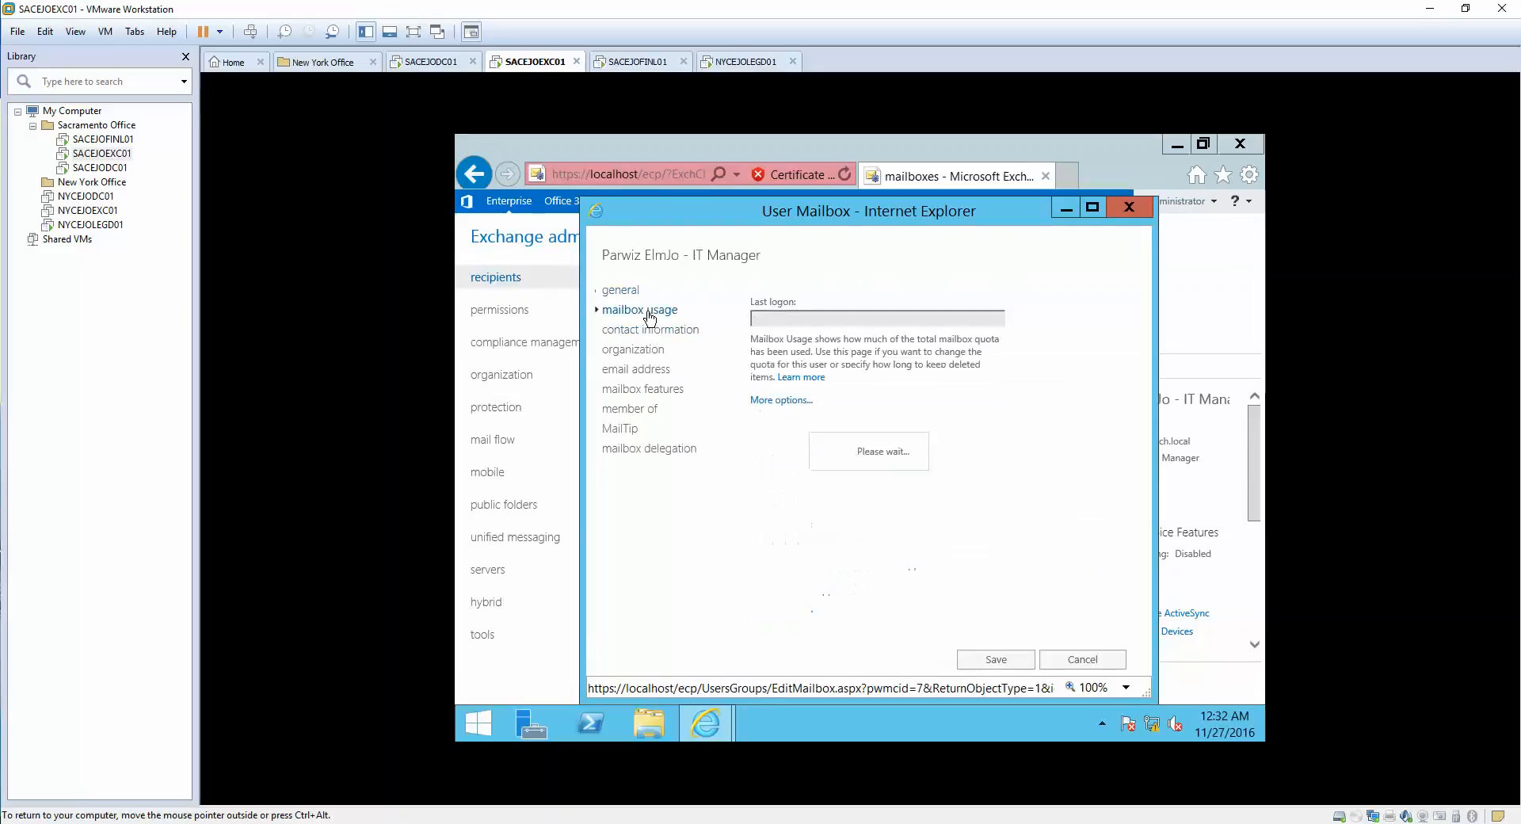
pyautogui.click(645, 331)
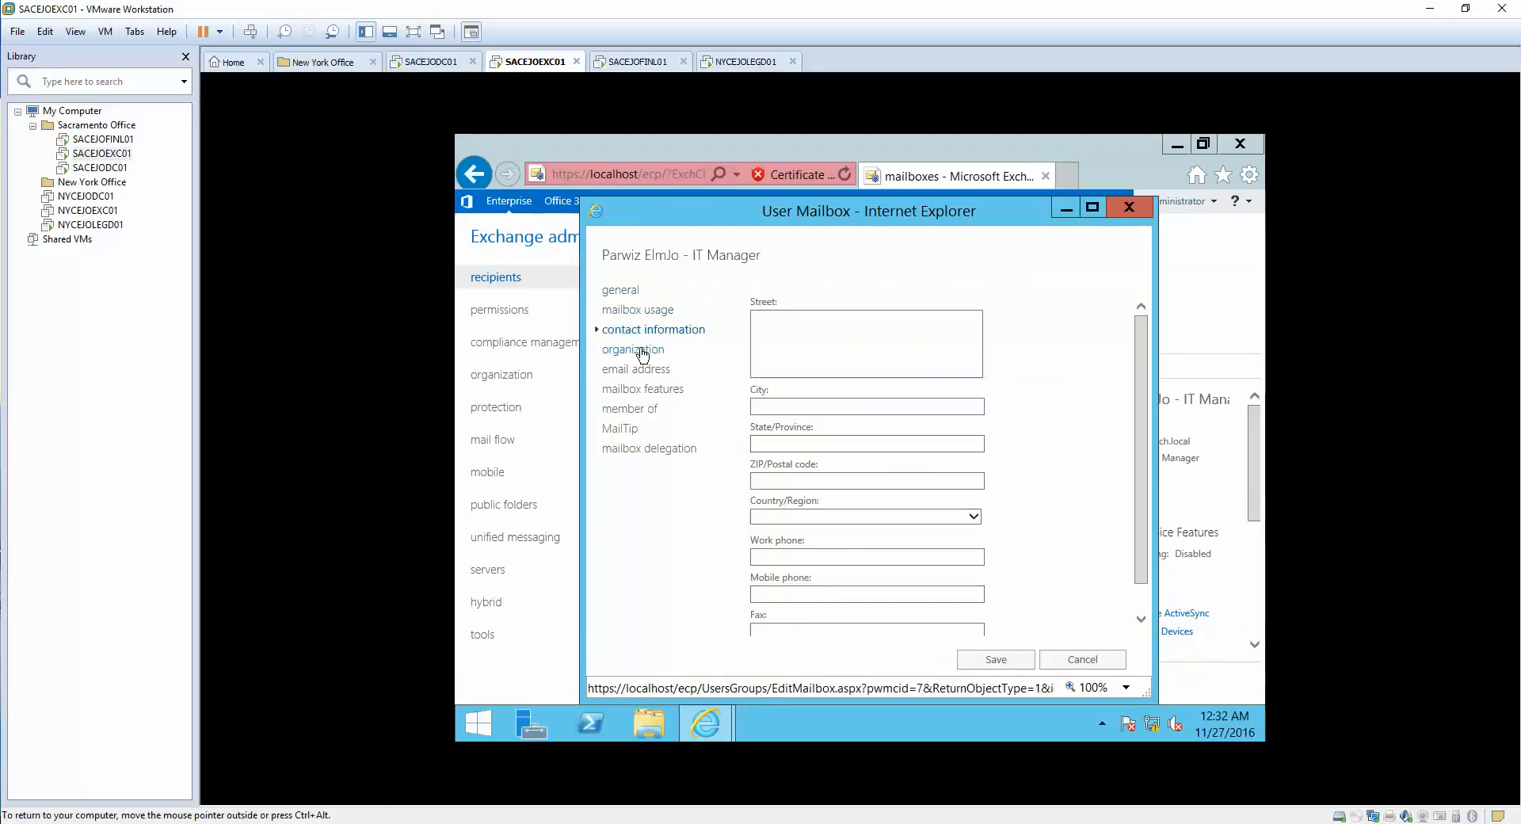
pyautogui.click(642, 352)
pyautogui.click(639, 371)
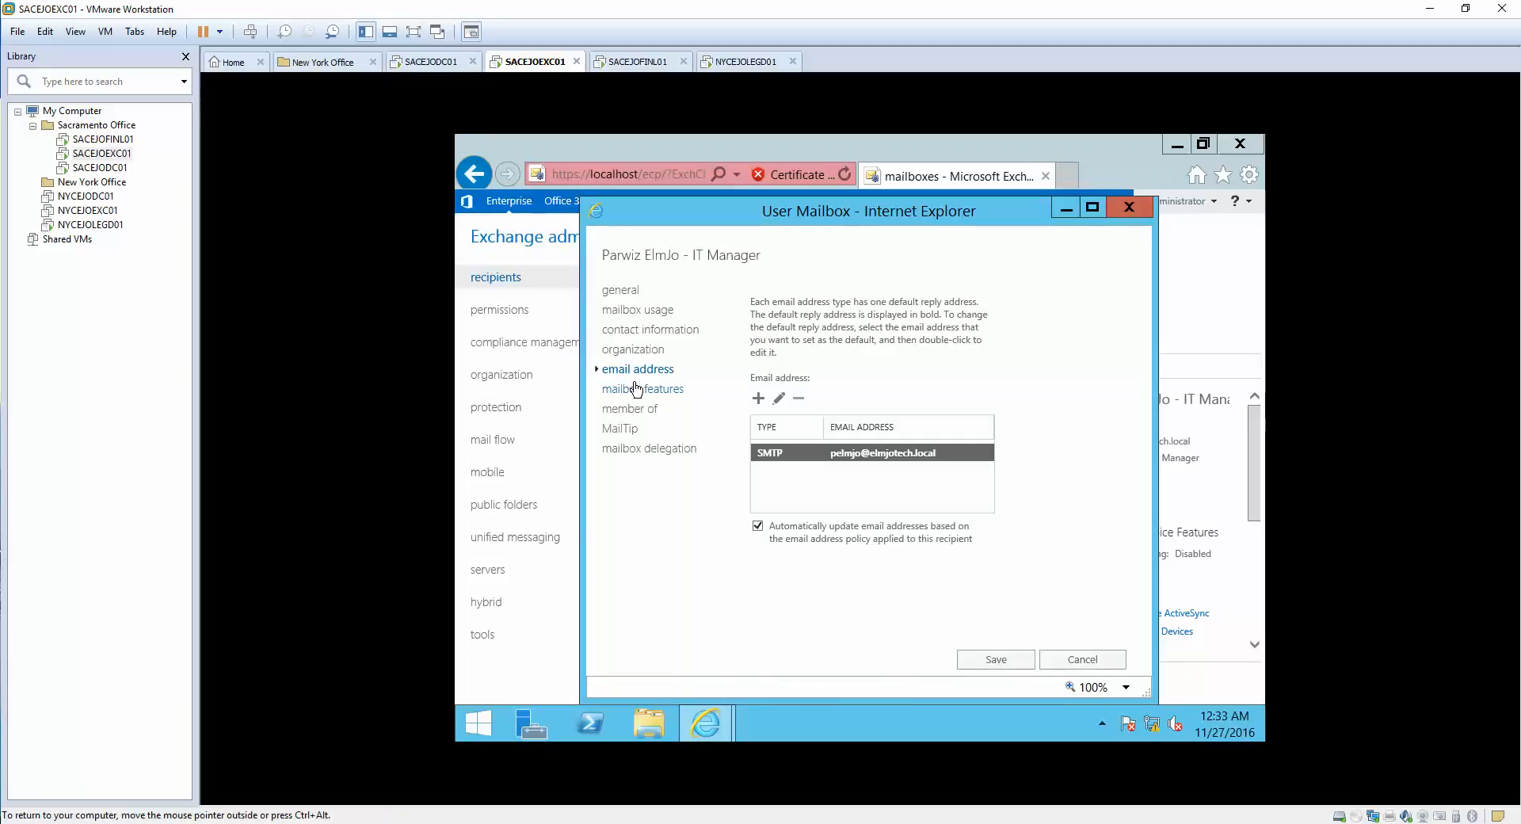
pyautogui.click(634, 394)
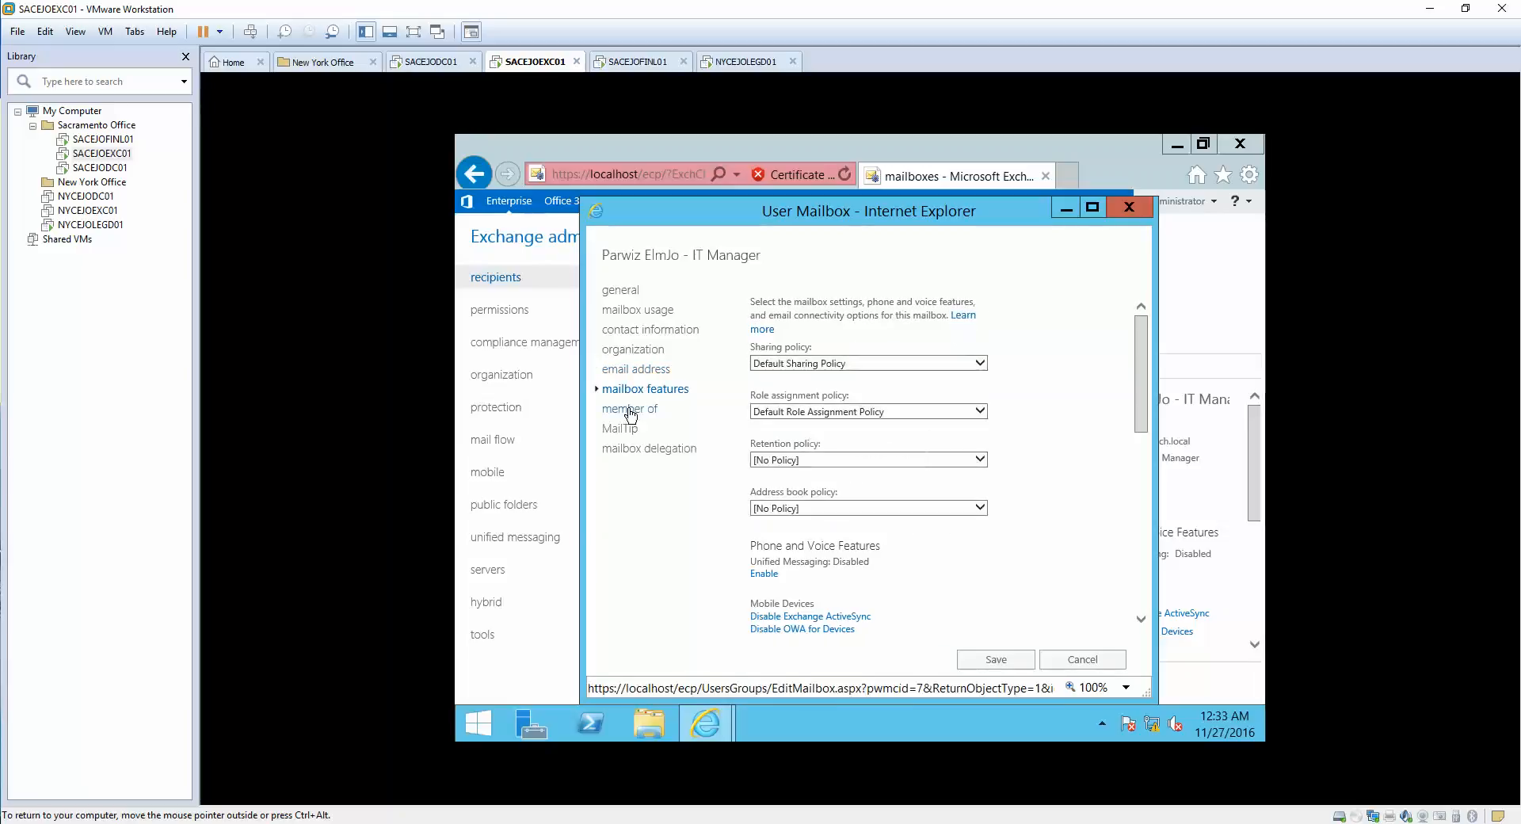
pyautogui.click(631, 410)
pyautogui.click(626, 429)
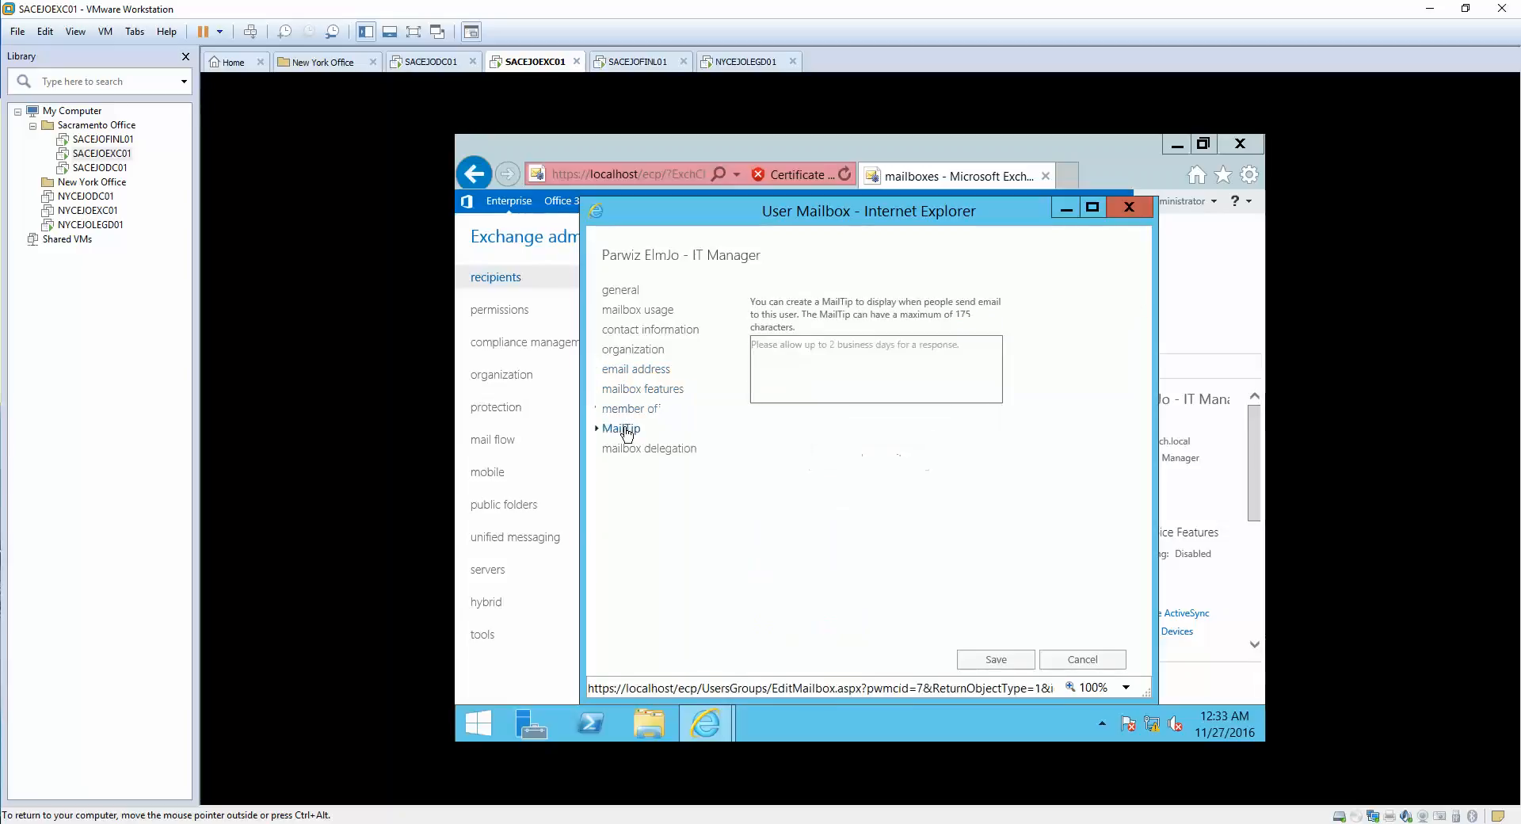
pyautogui.click(635, 450)
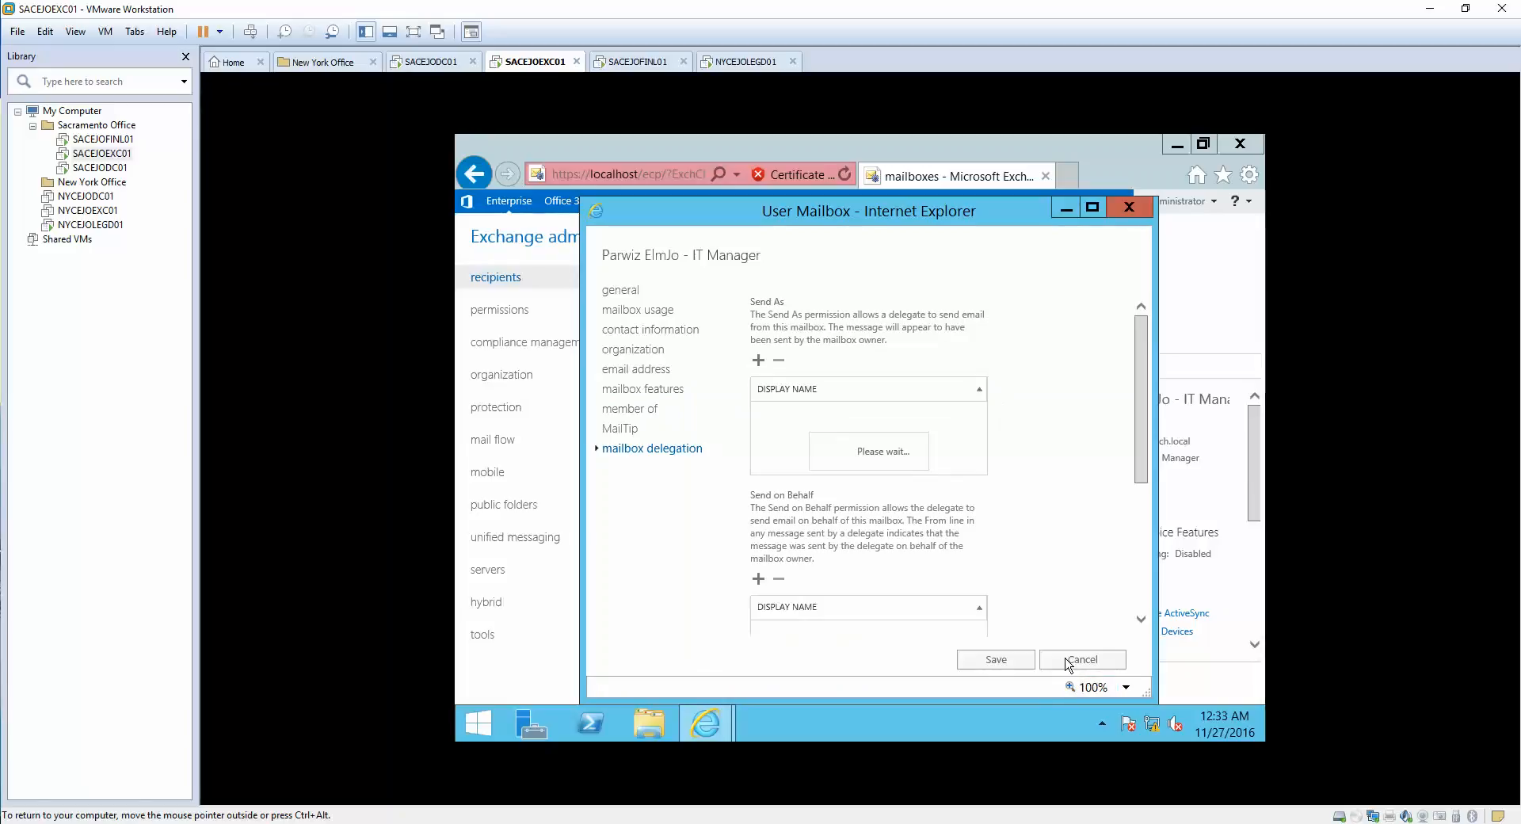
pyautogui.click(1130, 206)
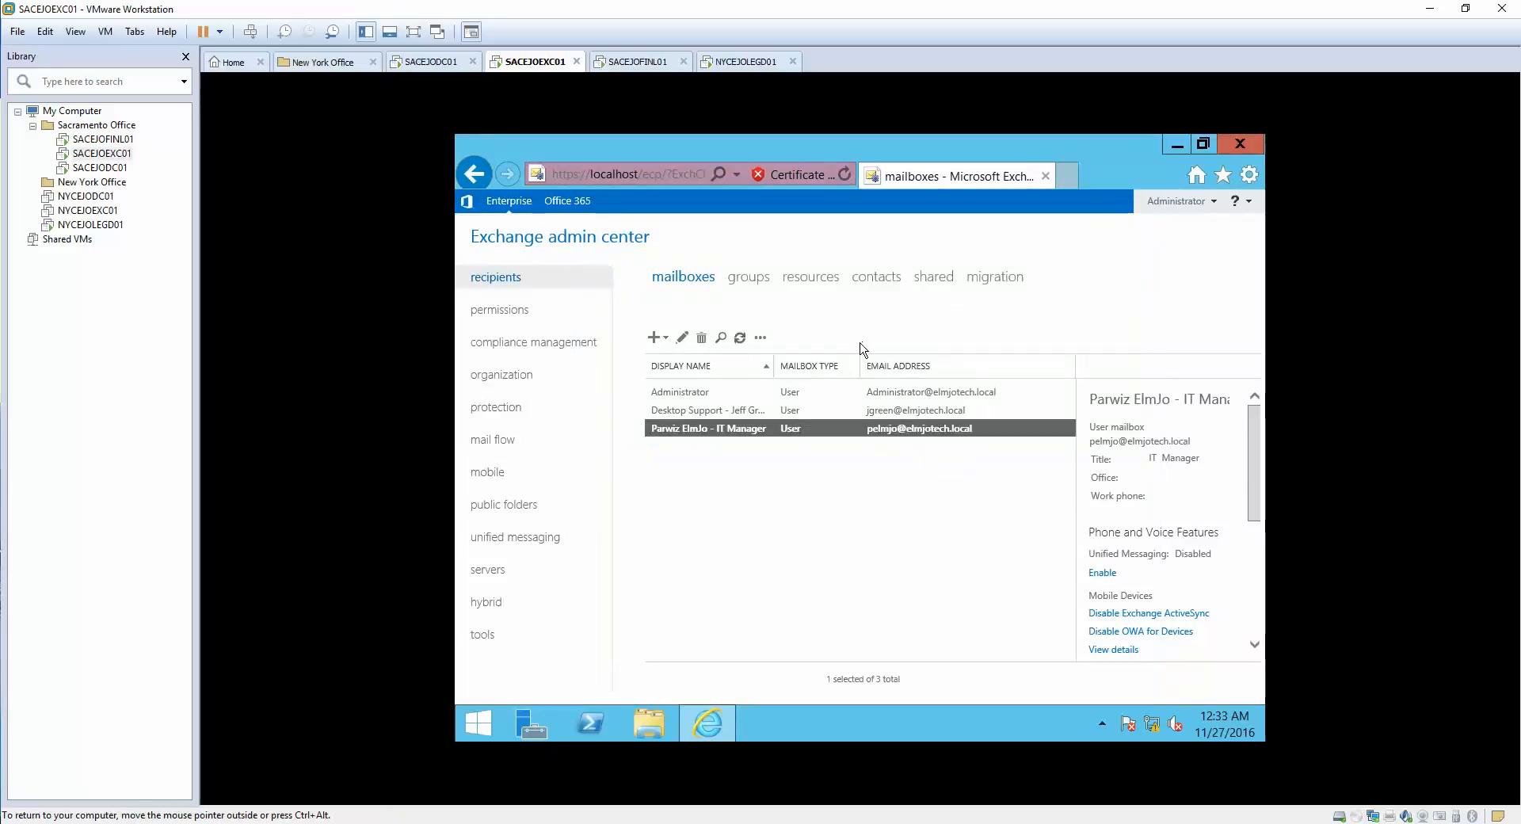
# - In the Exchange contacts list, select the mail user and open its Edit properties
pyautogui.click(884, 279)
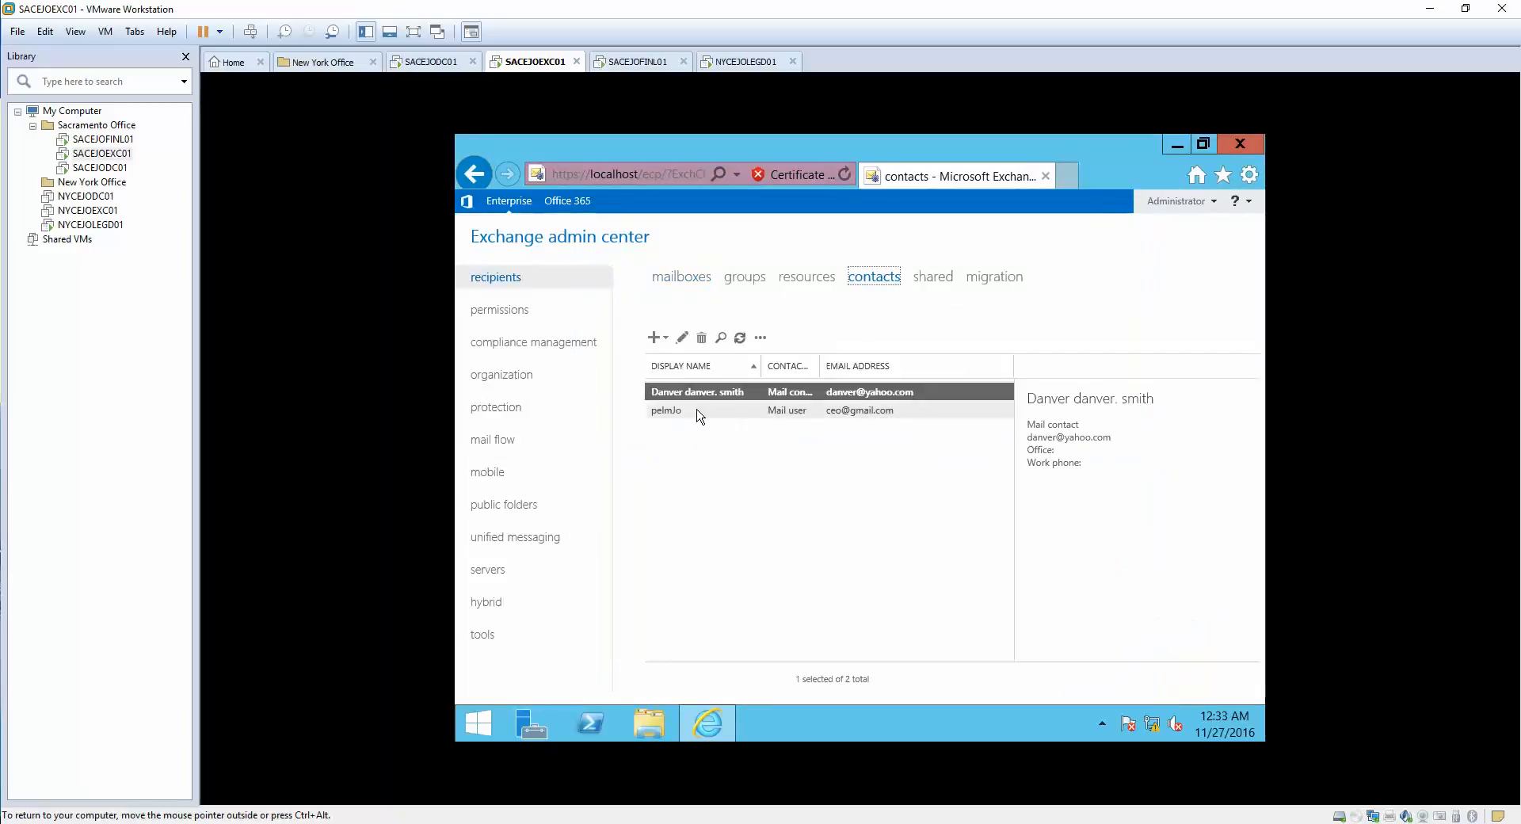
pyautogui.click(697, 412)
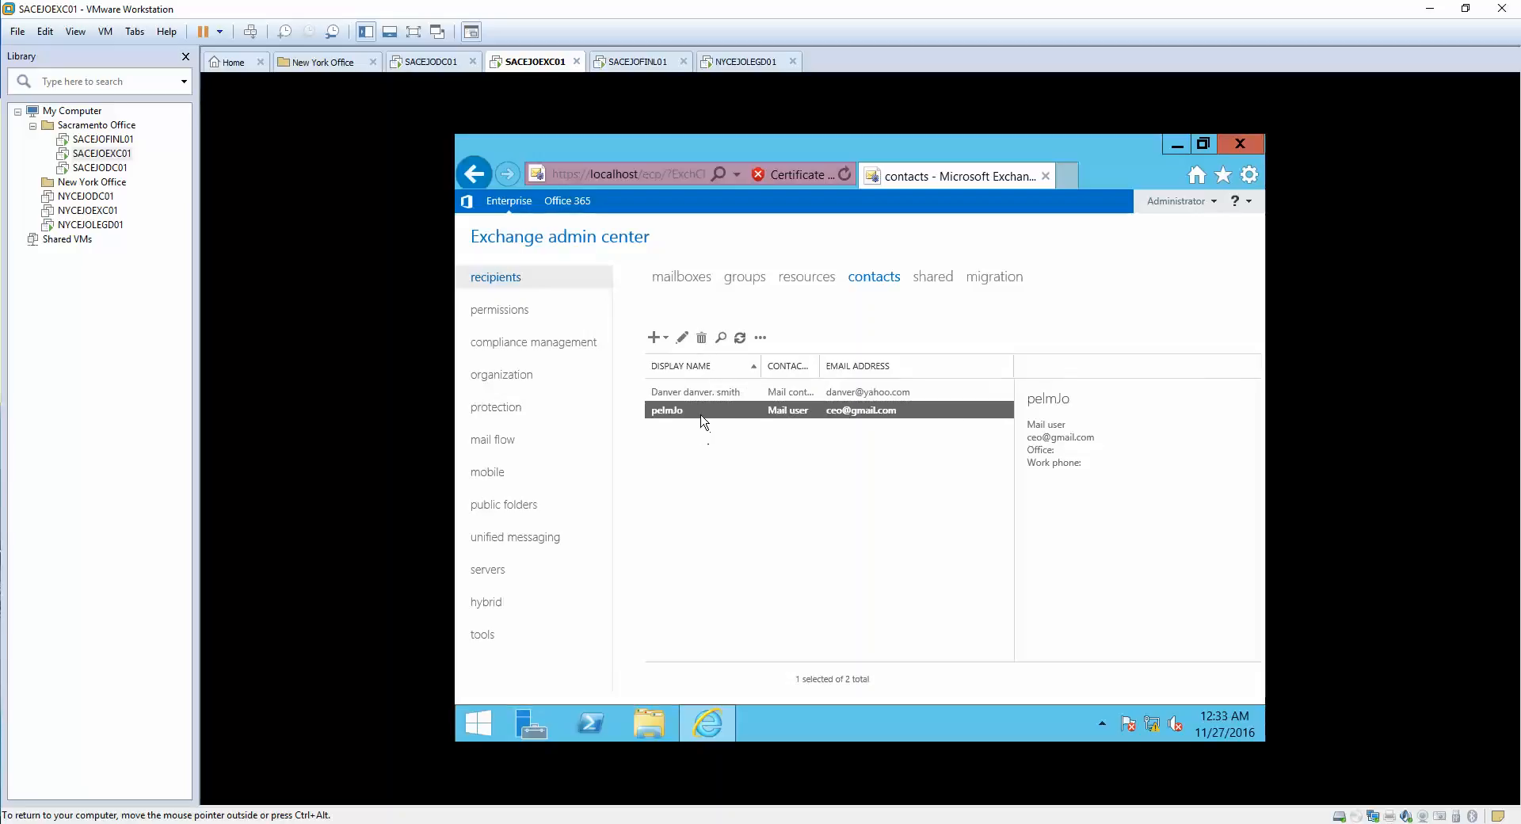
pyautogui.click(682, 338)
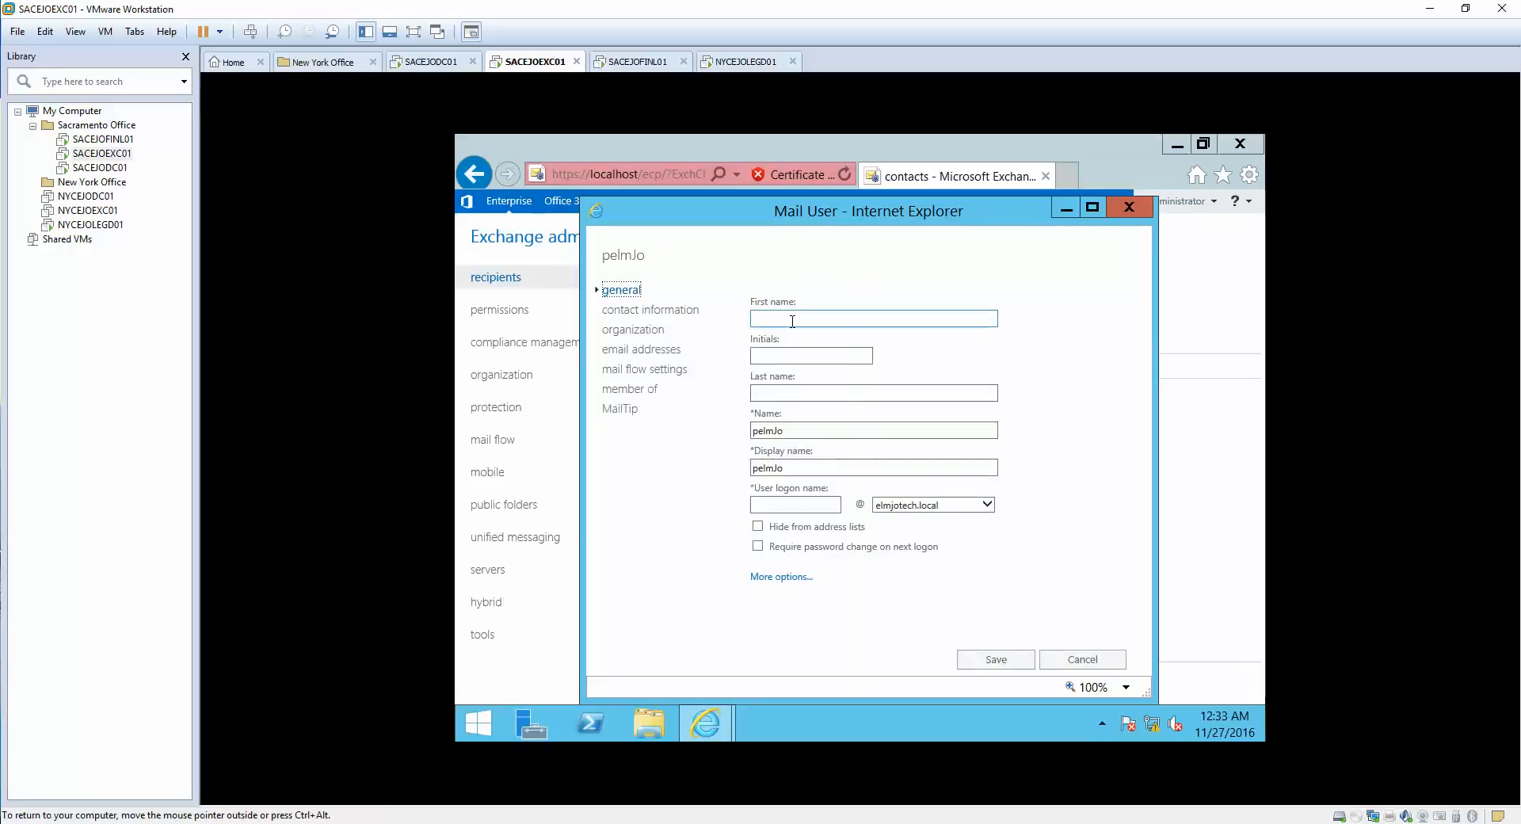
# - Replace the mail user's Name and Display name, add a user logon name, and save
pyautogui.moveTo(798, 429); pyautogui.dragTo(682, 428)
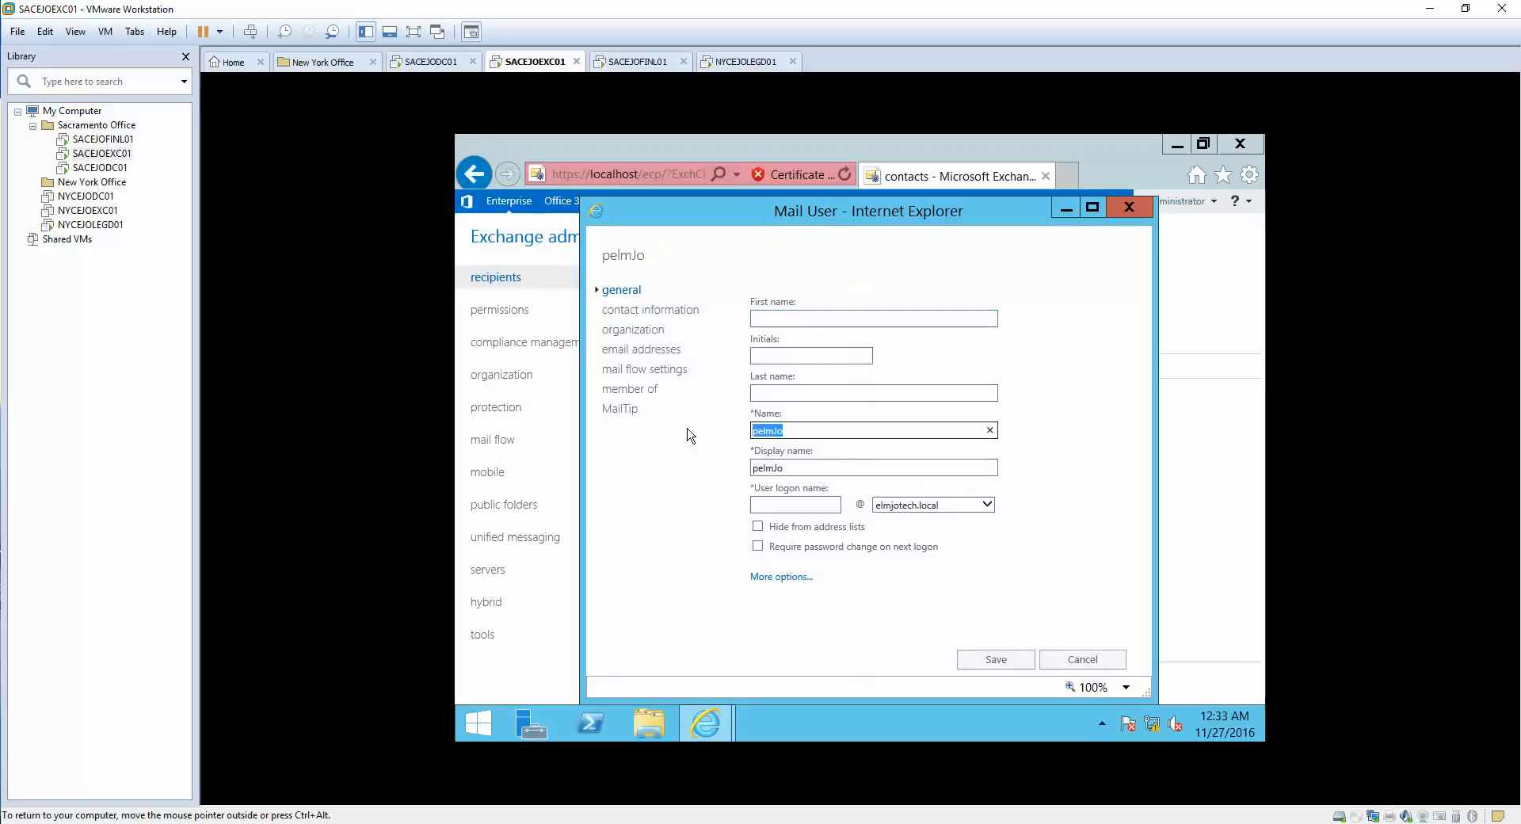
pyautogui.write('John')
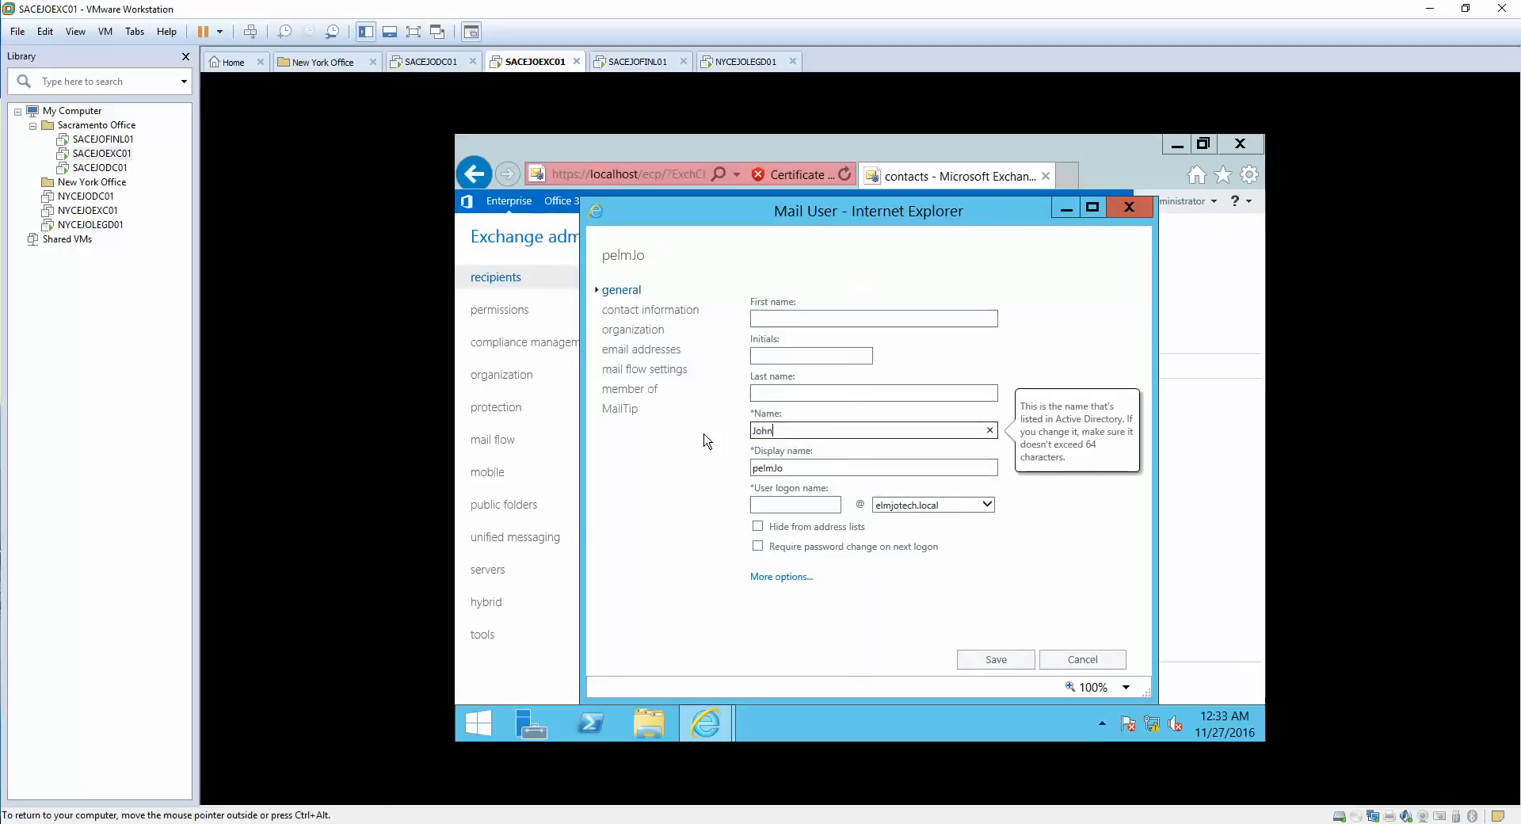
pyautogui.moveTo(800, 469); pyautogui.dragTo(646, 465)
pyautogui.write('John')
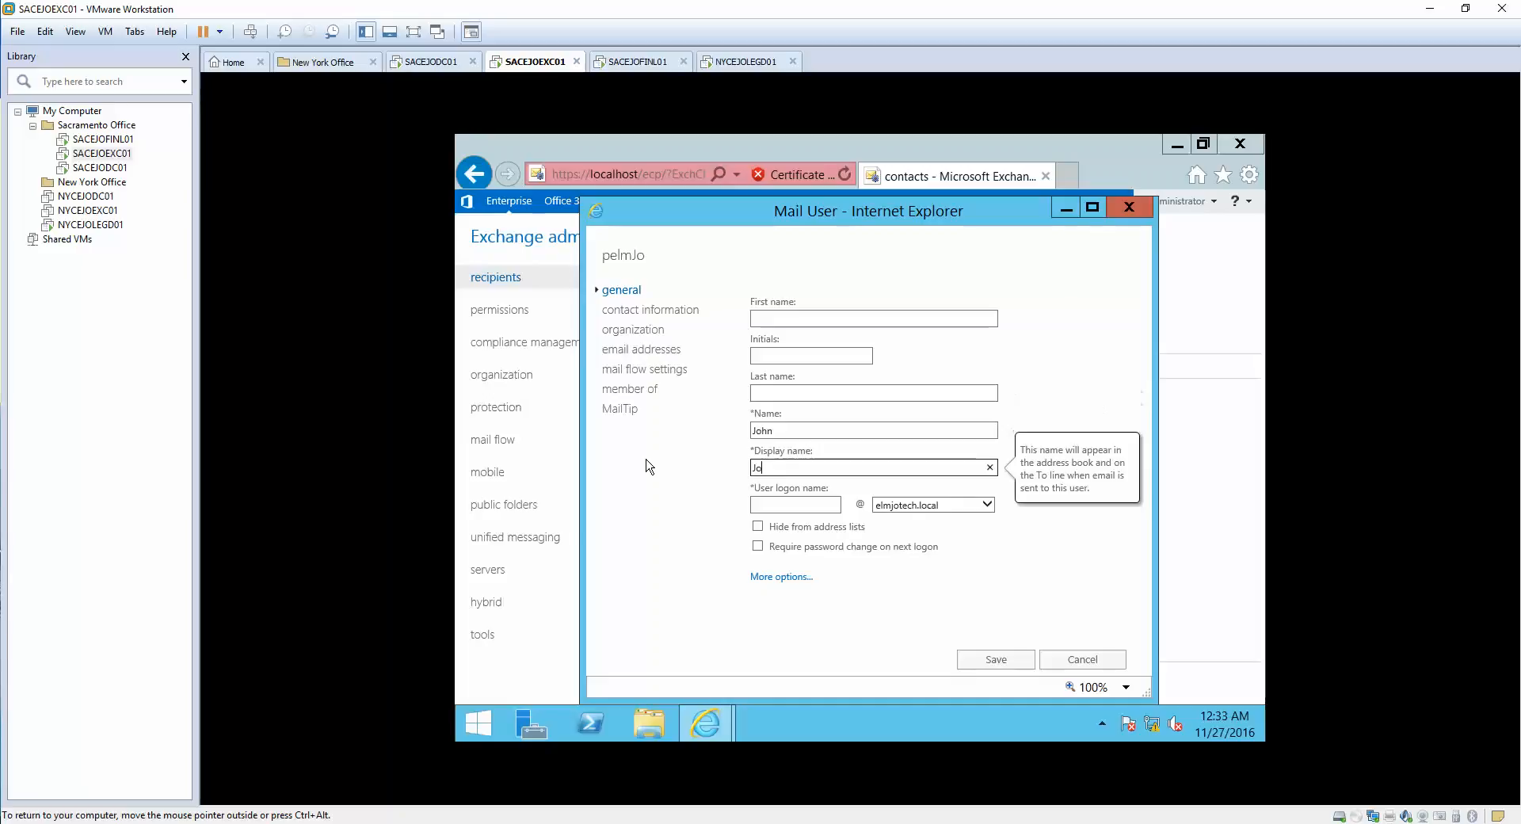
pyautogui.click(793, 504)
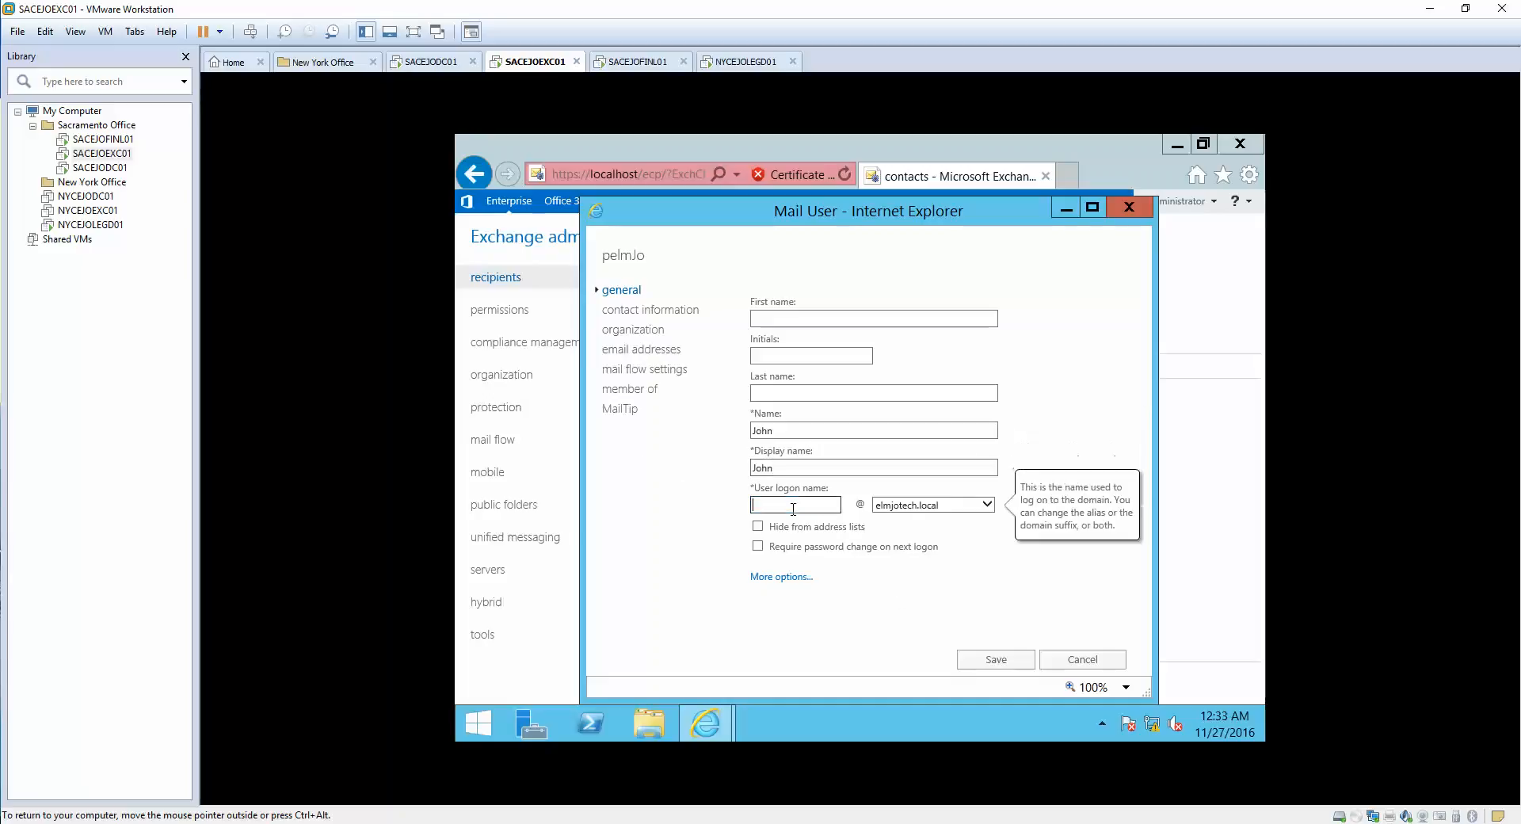
pyautogui.write('cea')
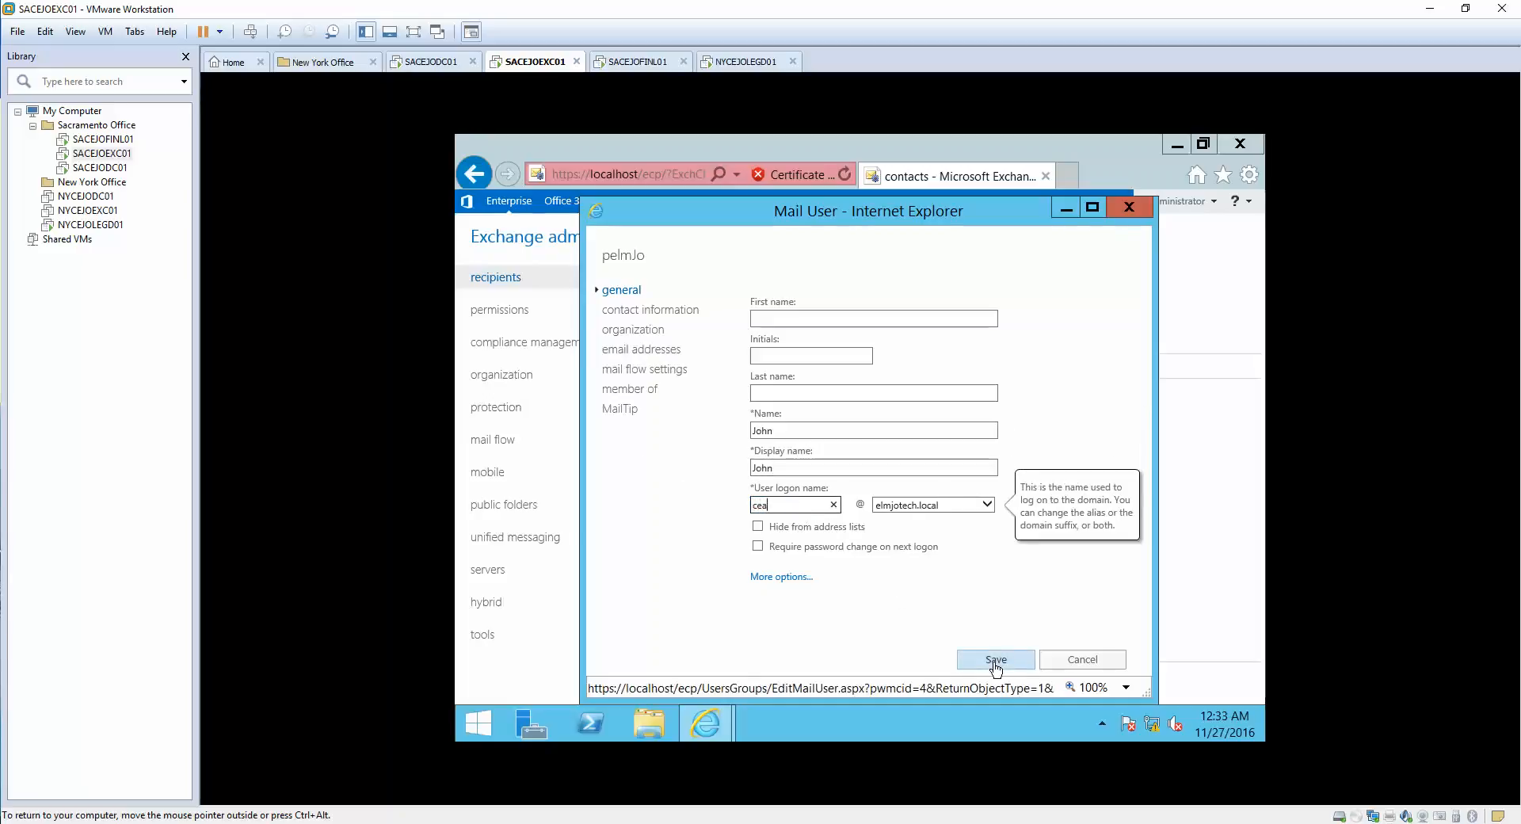
pyautogui.press('BackSpace')
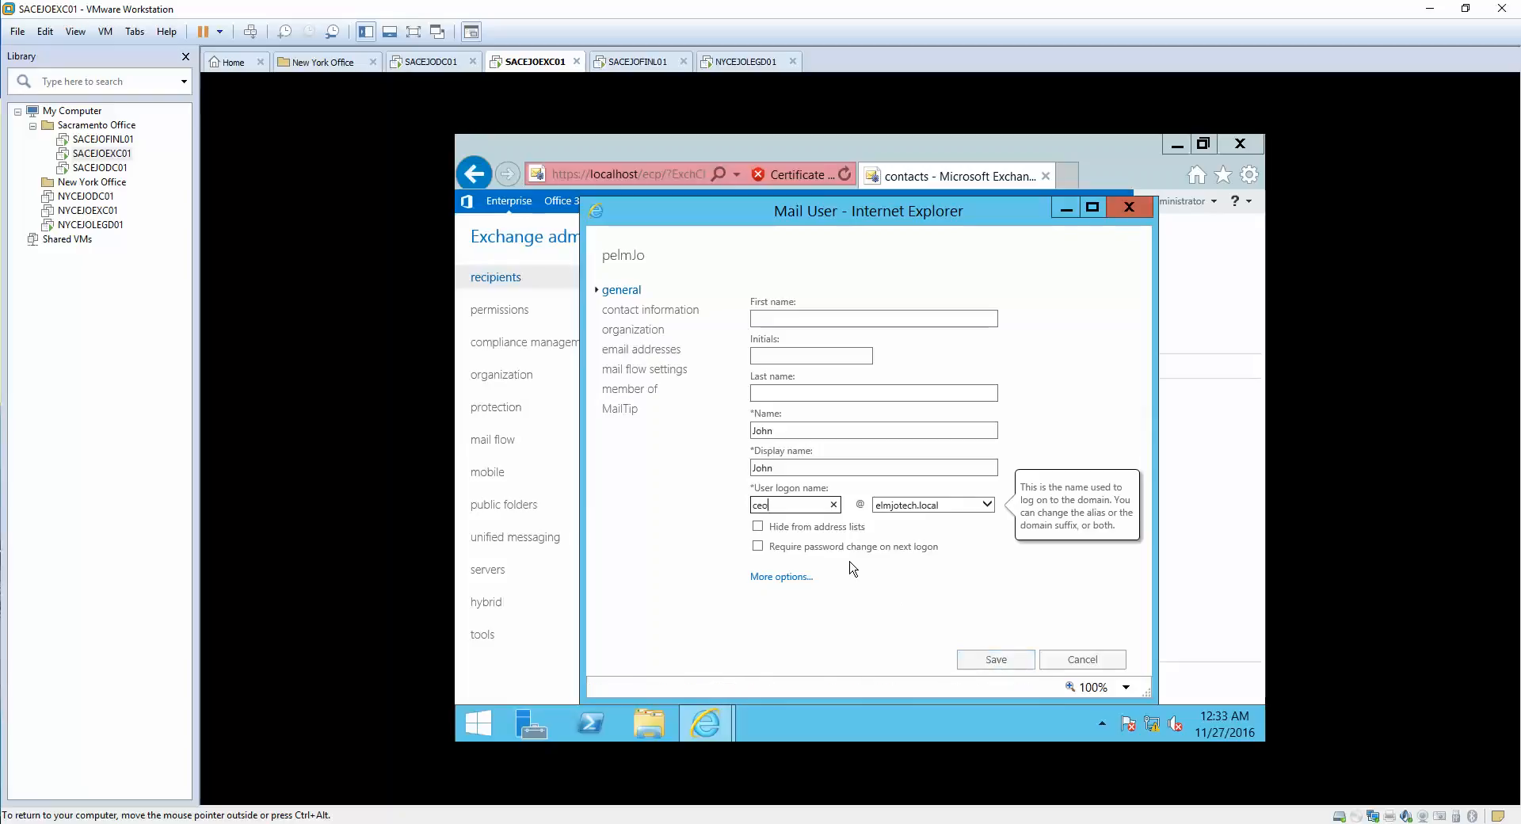
pyautogui.click(999, 663)
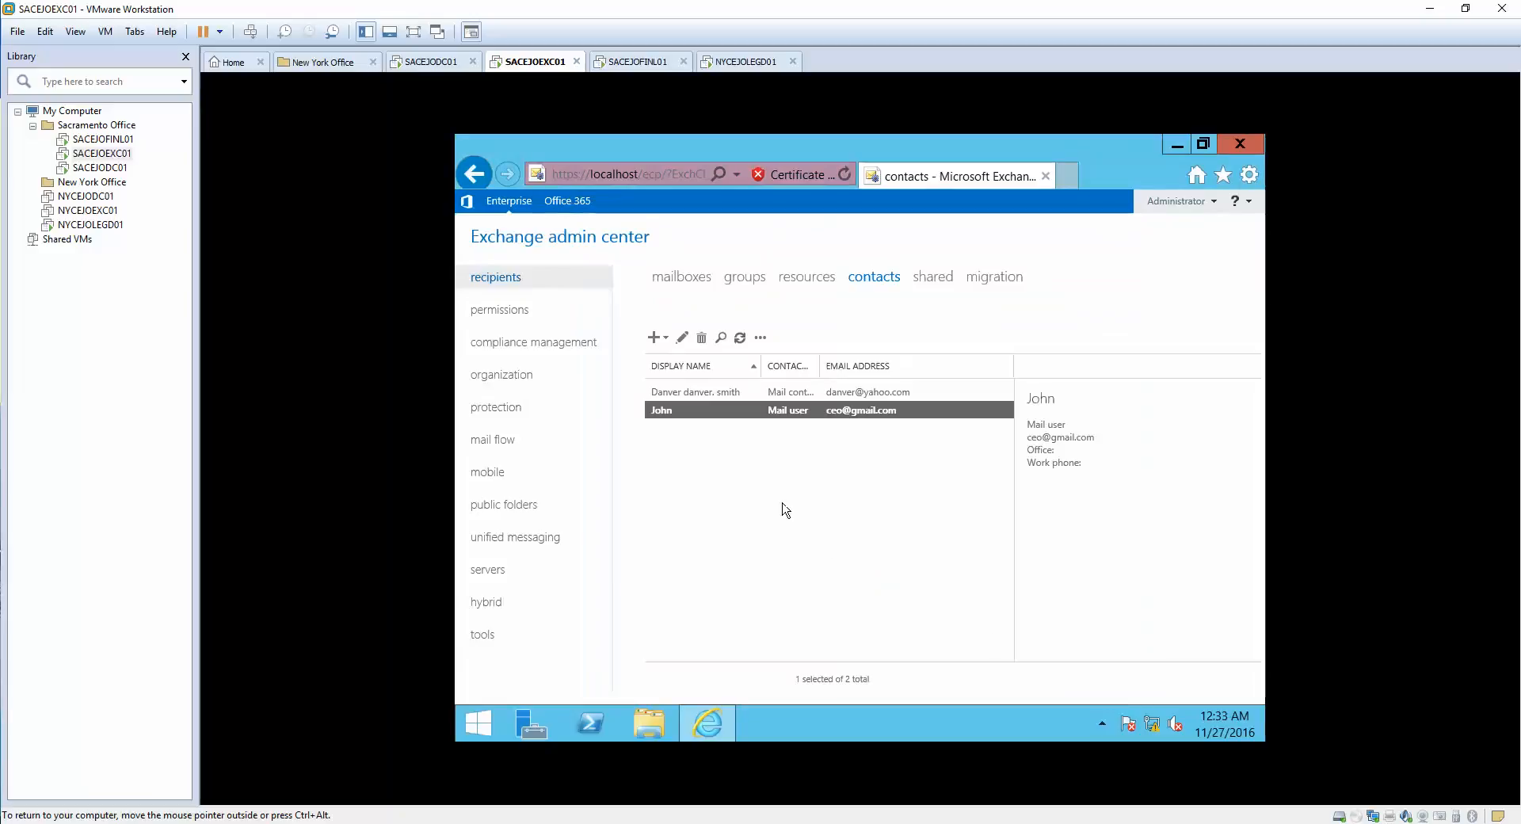
# - On the client VM, cancel Outlook's Add Account wizard and confirm exiting it
pyautogui.click(668, 279)
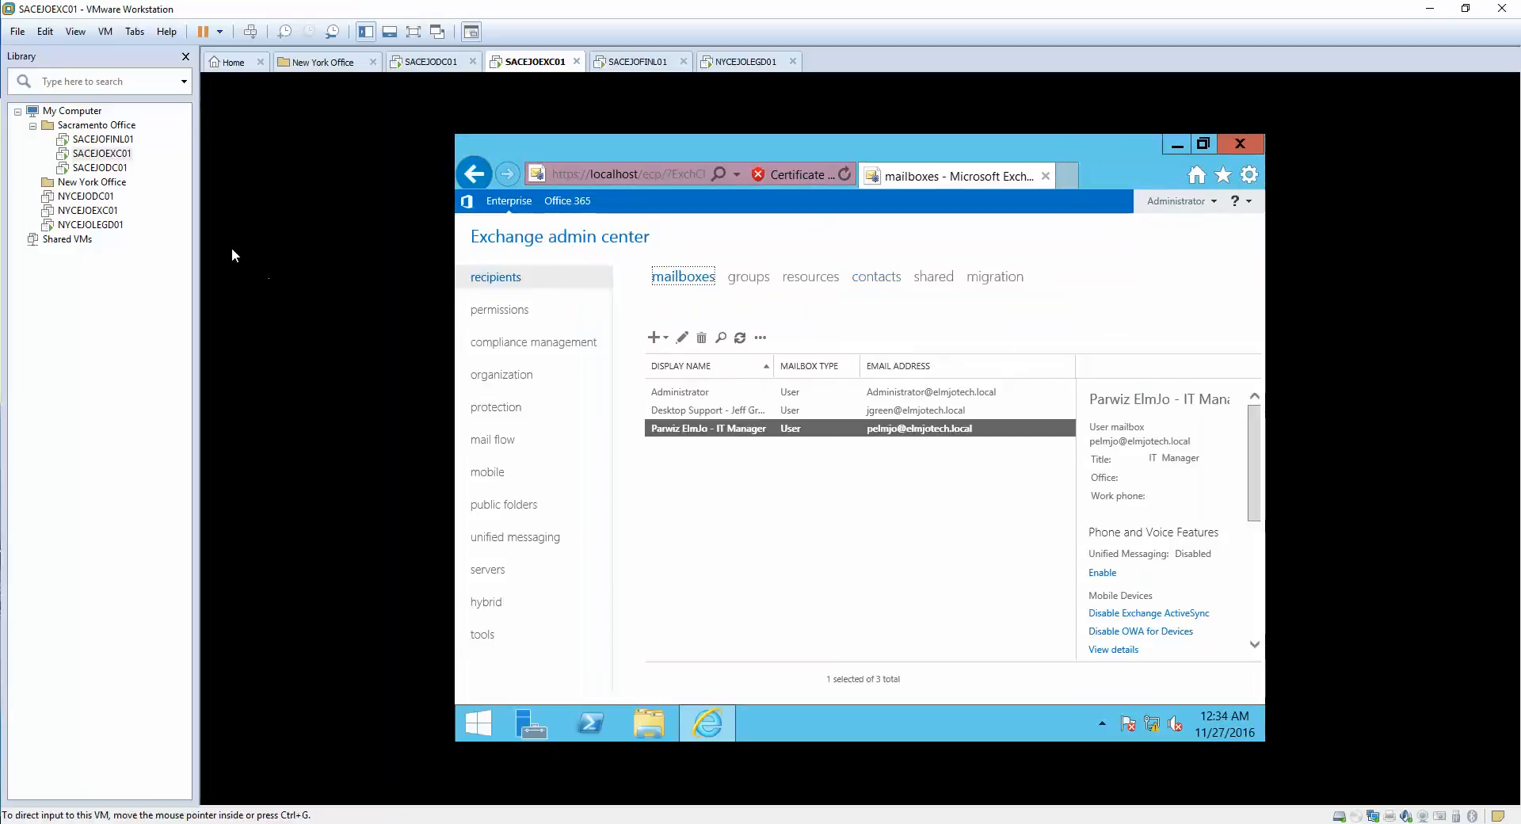
pyautogui.click(91, 224)
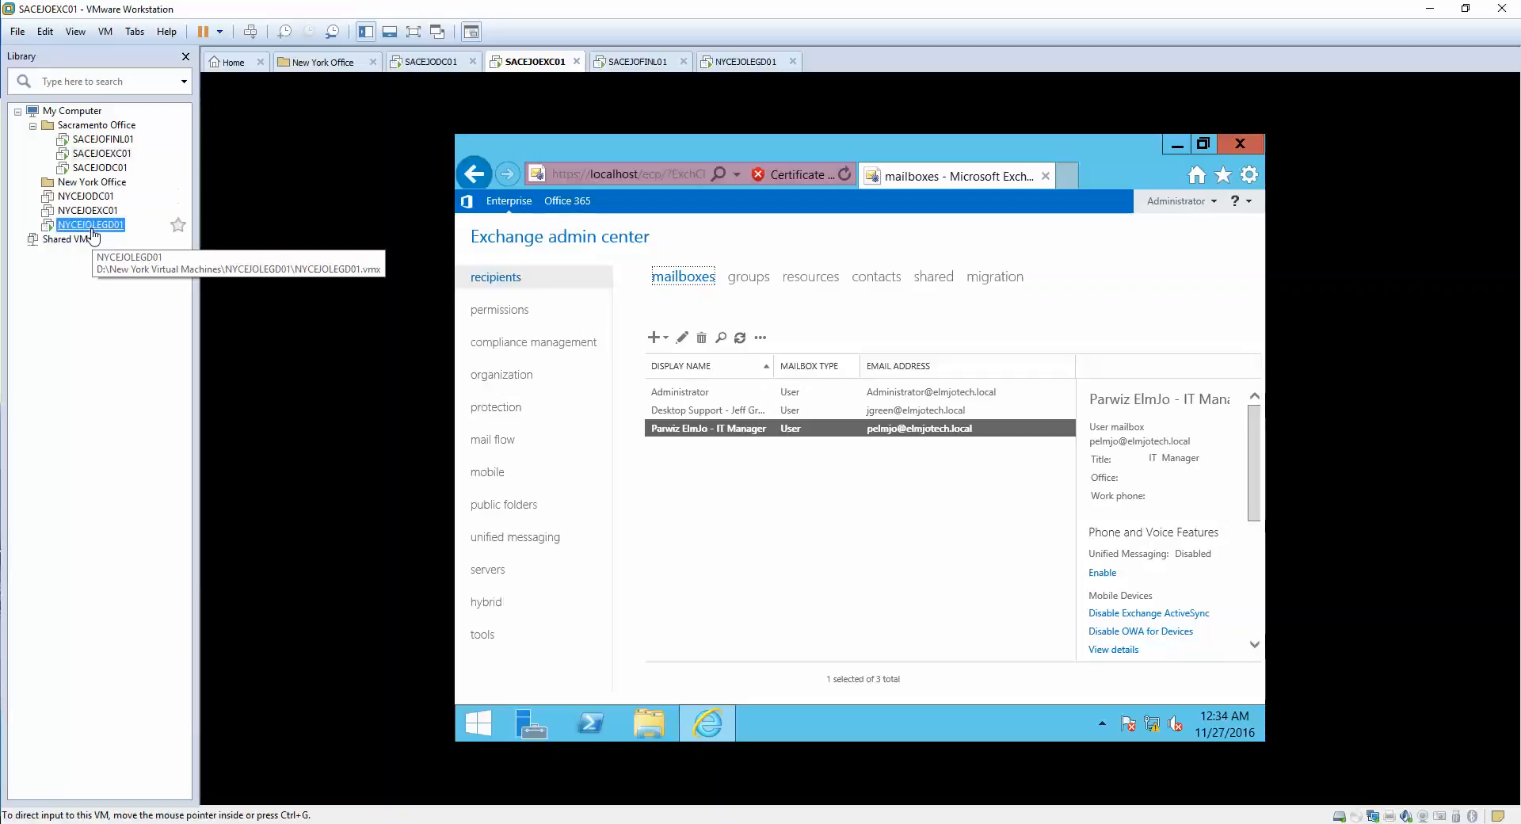
pyautogui.click(968, 596)
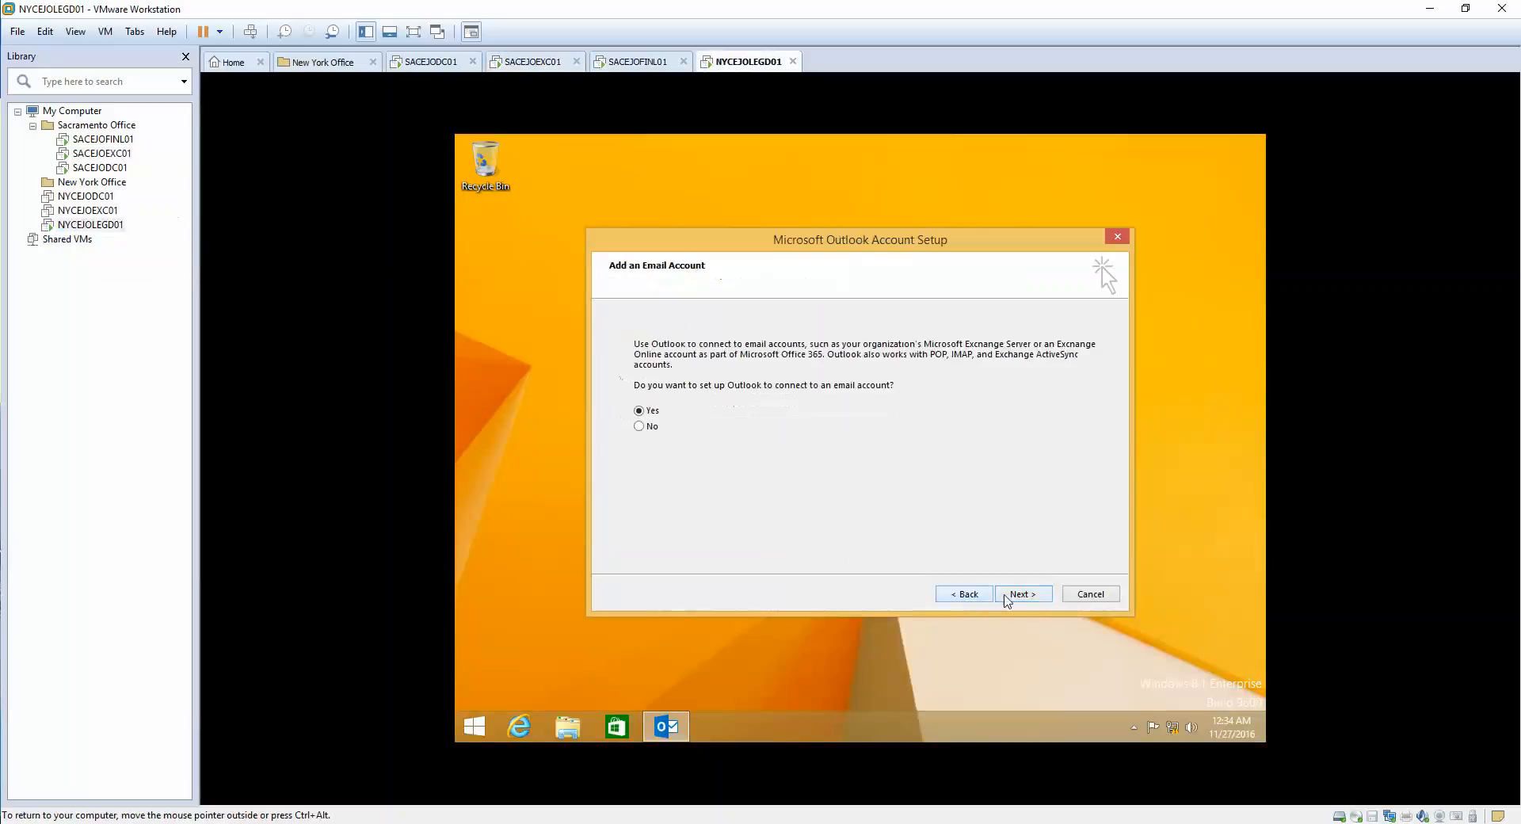
pyautogui.click(1012, 600)
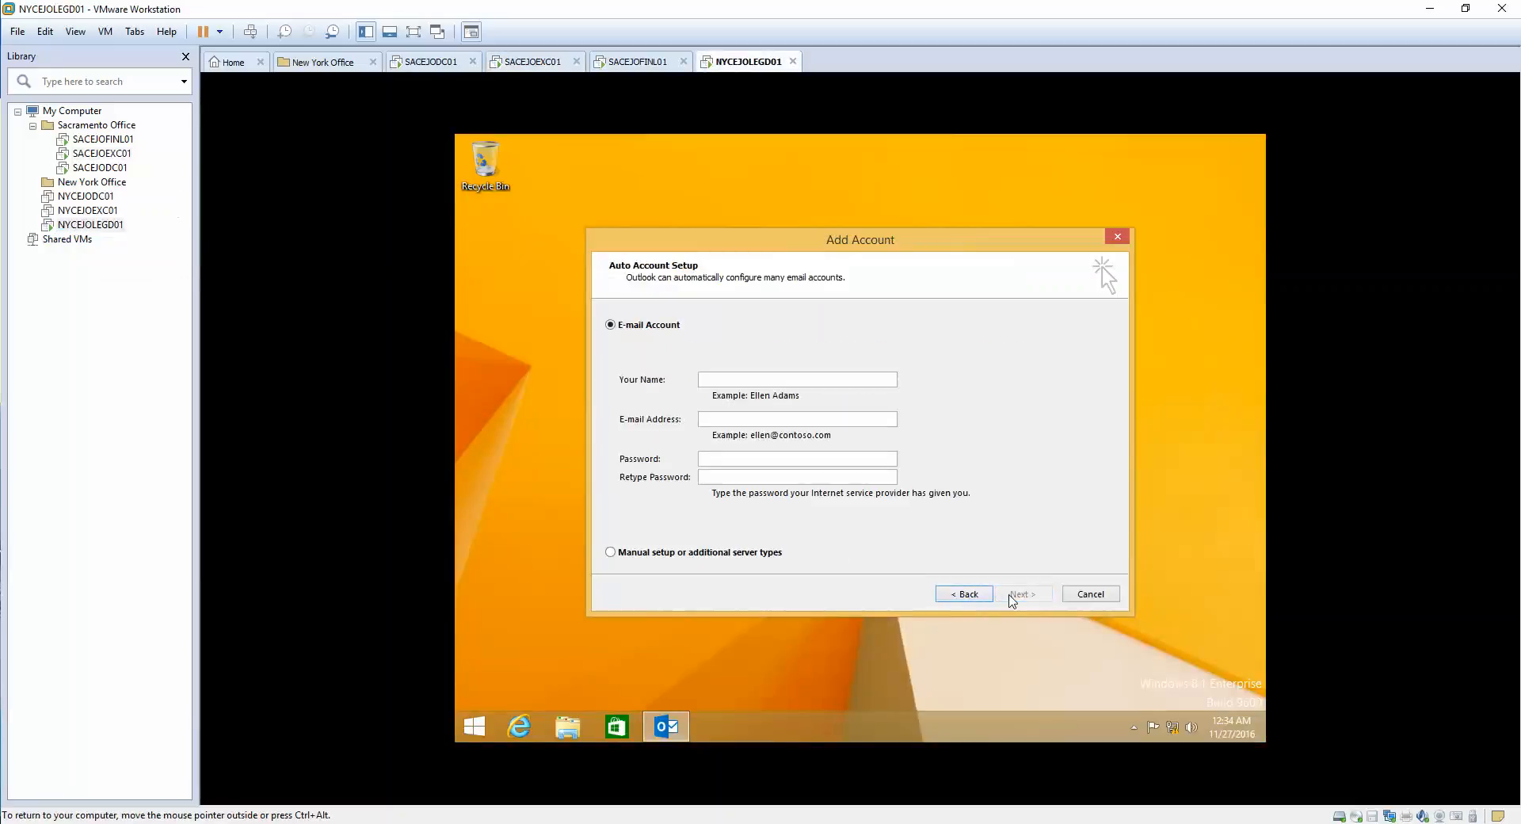
pyautogui.click(1090, 594)
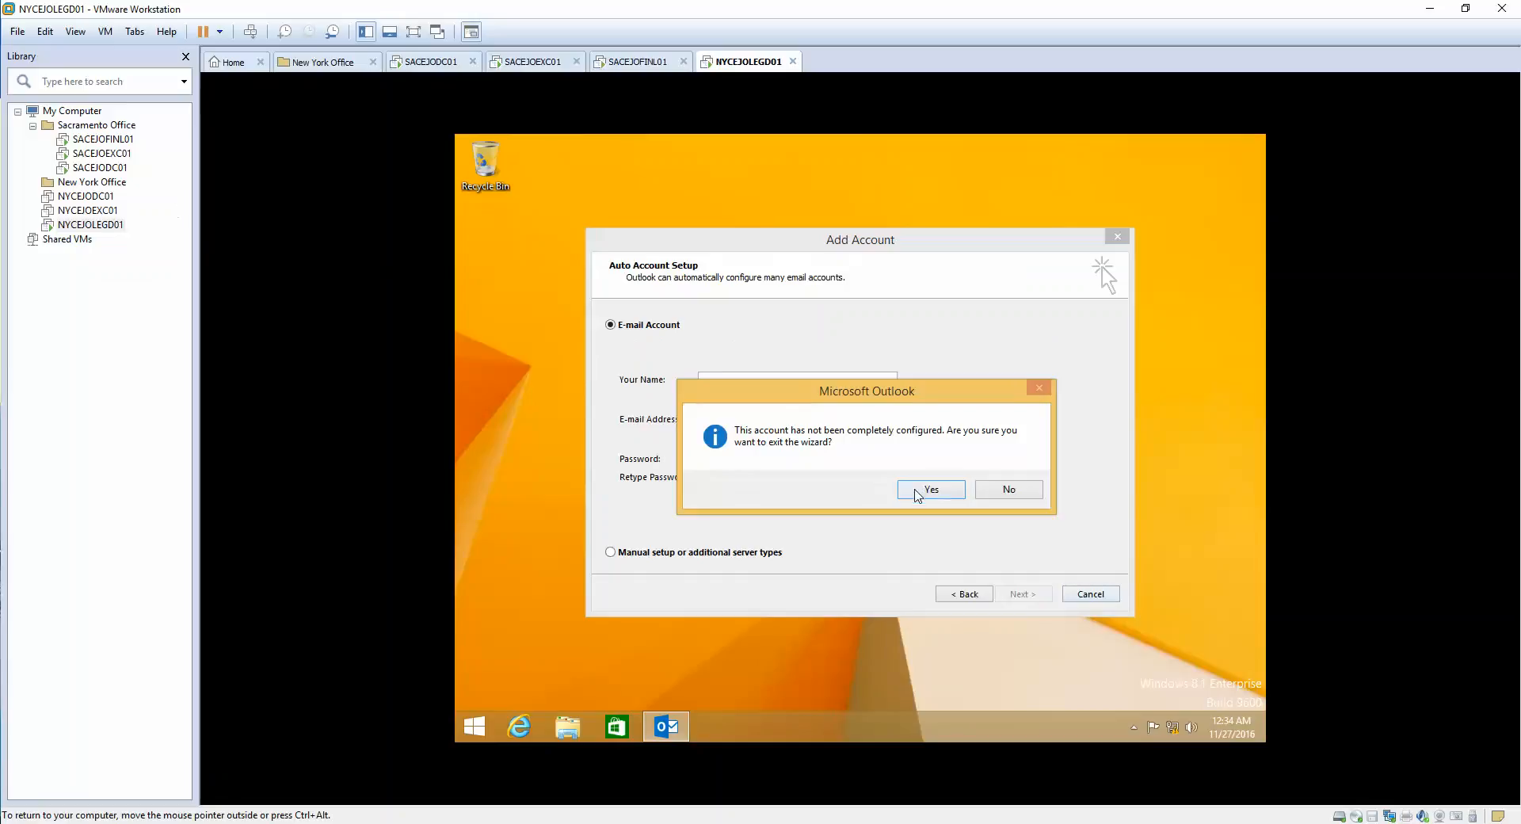
pyautogui.click(921, 493)
# - Relaunch Outlook via the 'outl' search, reach account setup, then cancel and exit again
pyautogui.press('super')
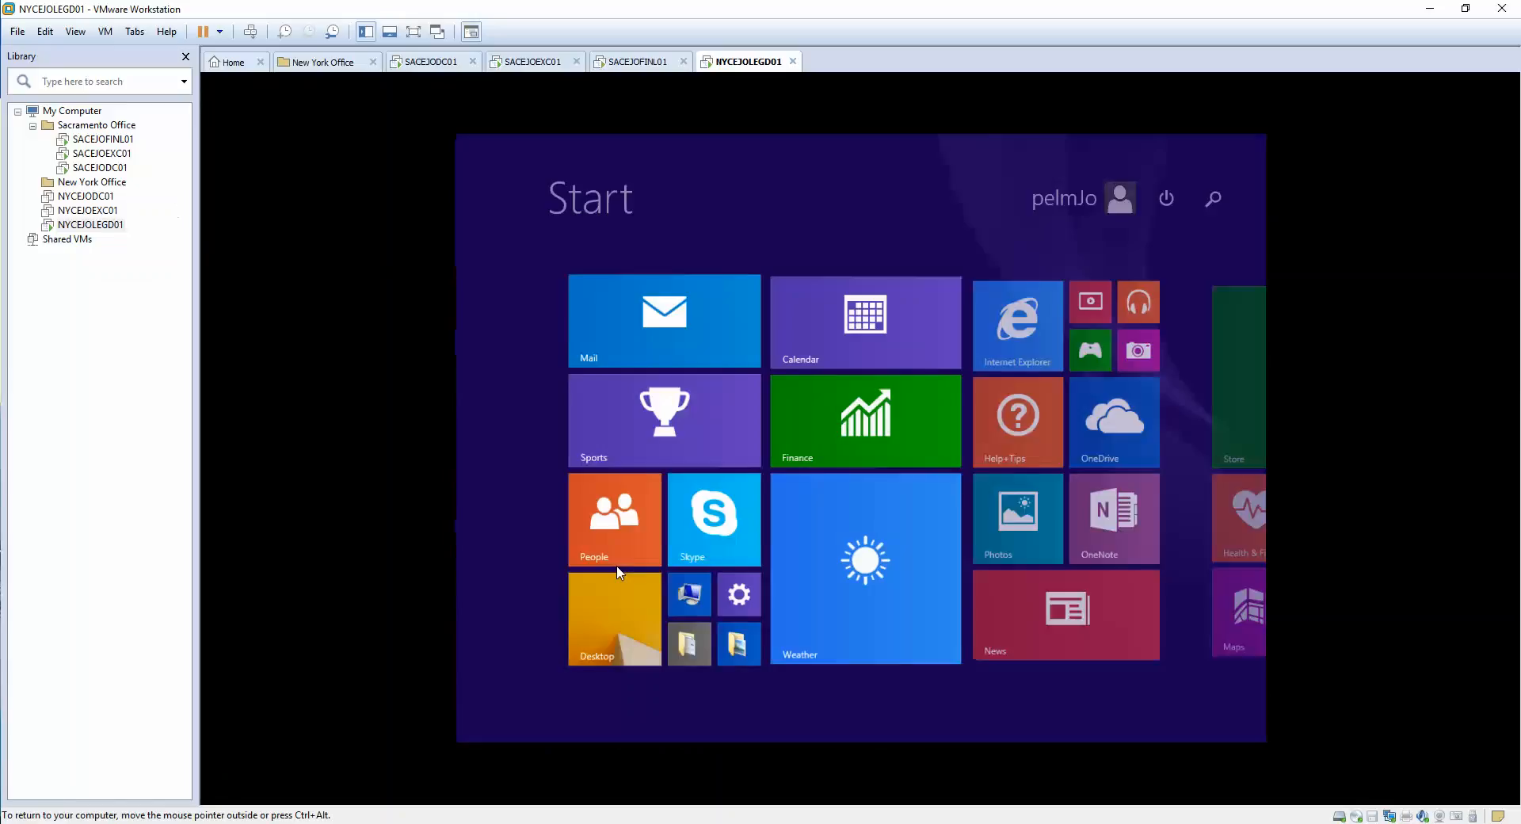
pyautogui.write('outlook 2016')
pyautogui.press('Return')
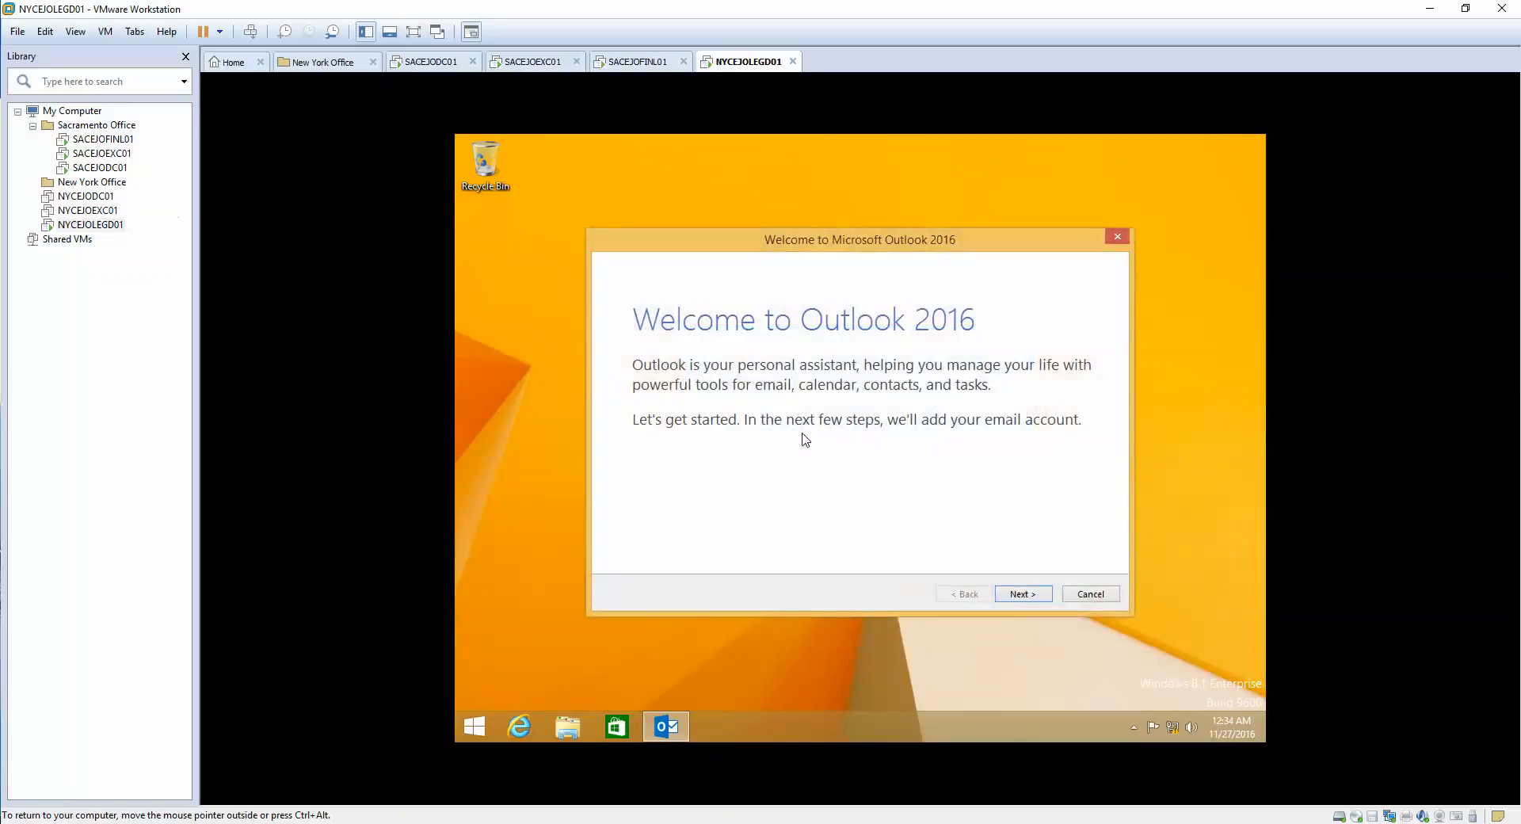
pyautogui.click(1037, 596)
pyautogui.click(1034, 597)
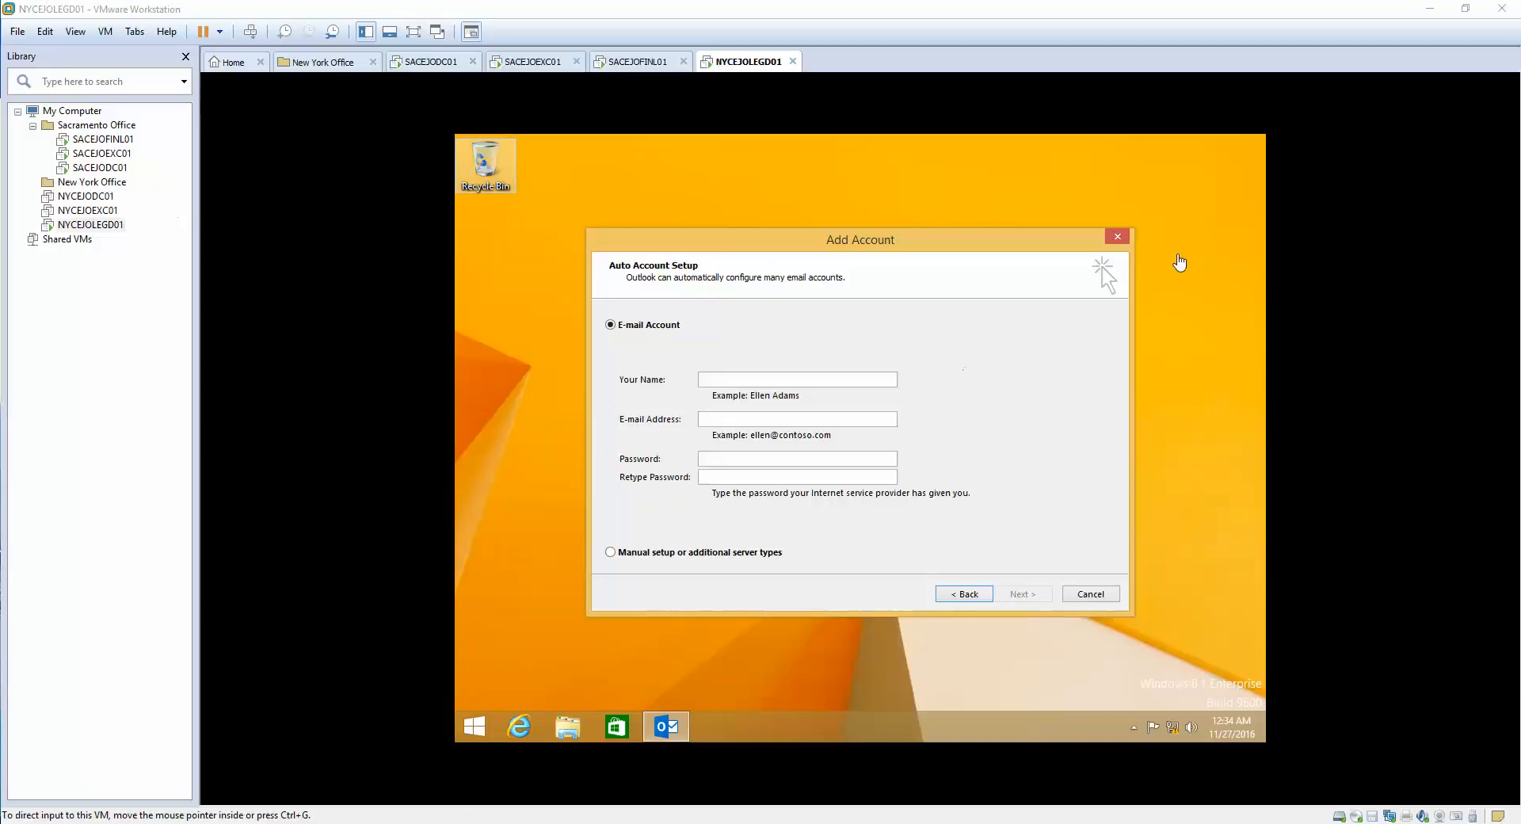
pyautogui.click(1117, 236)
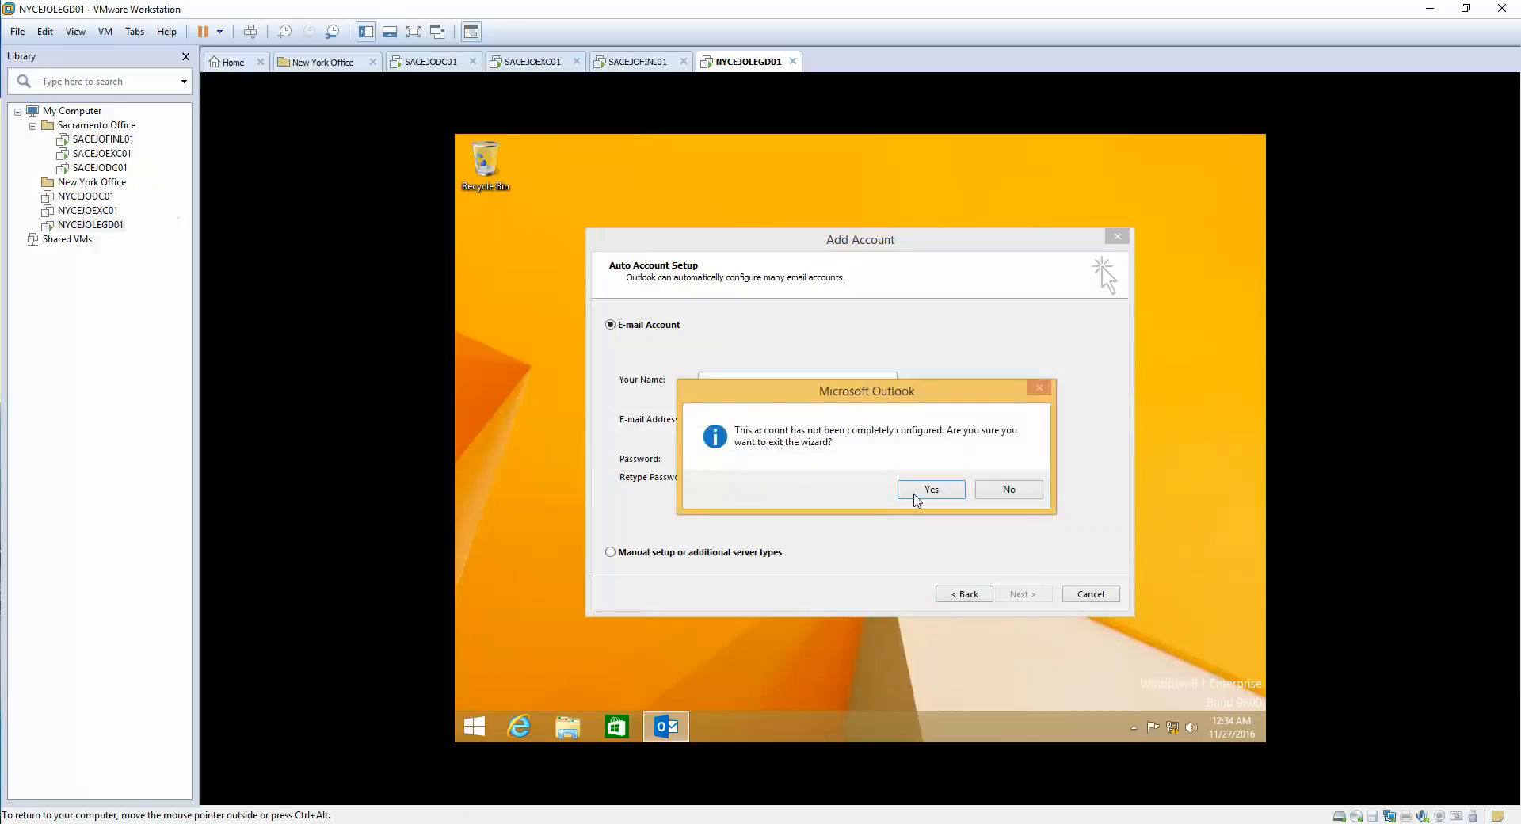
pyautogui.click(916, 491)
pyautogui.click(475, 727)
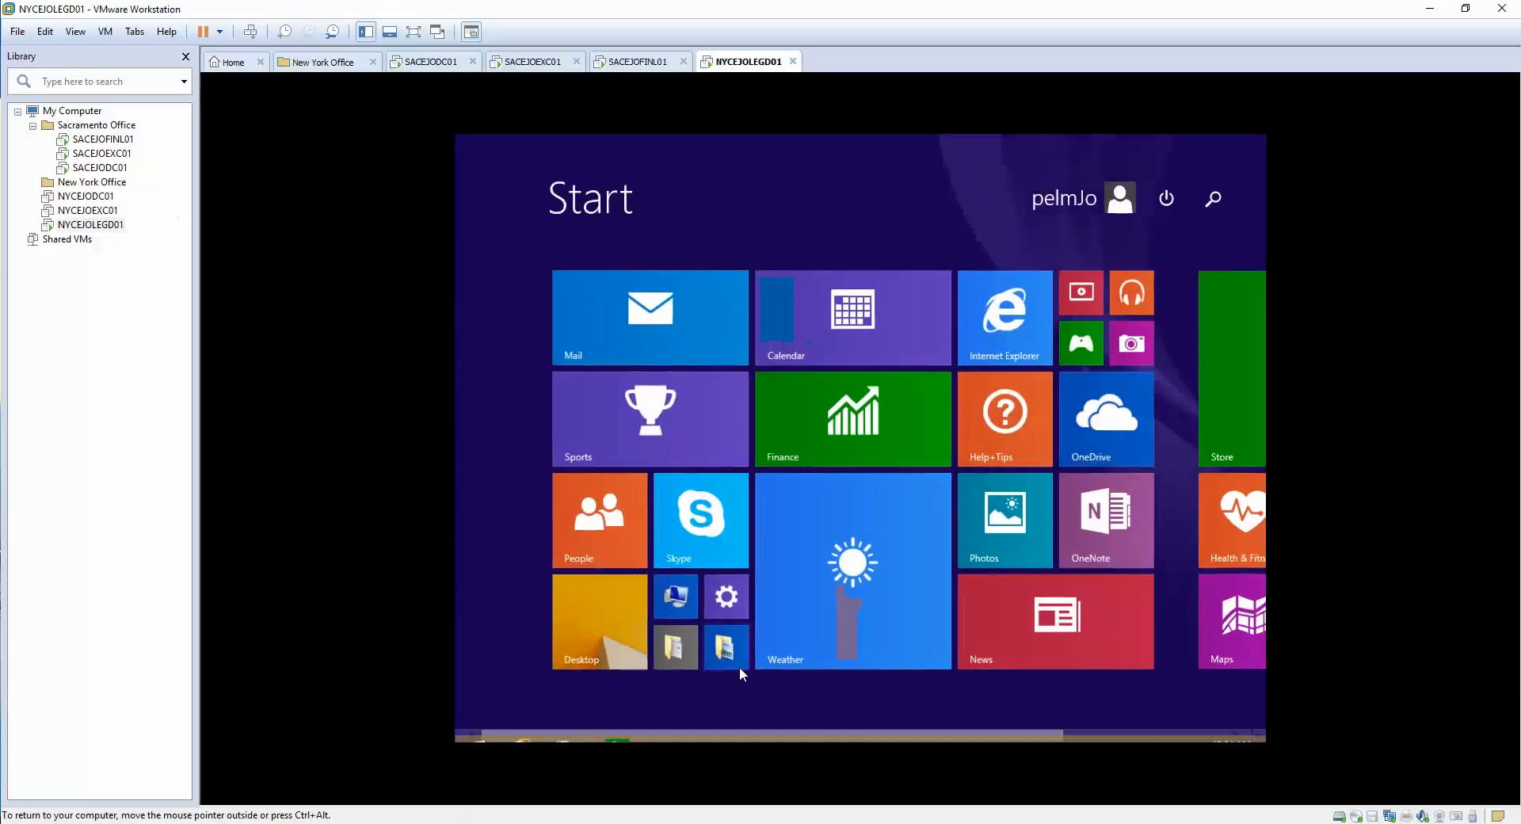
# - Sign out of Windows and sign back in as the domain user with its password
pyautogui.click(1094, 205)
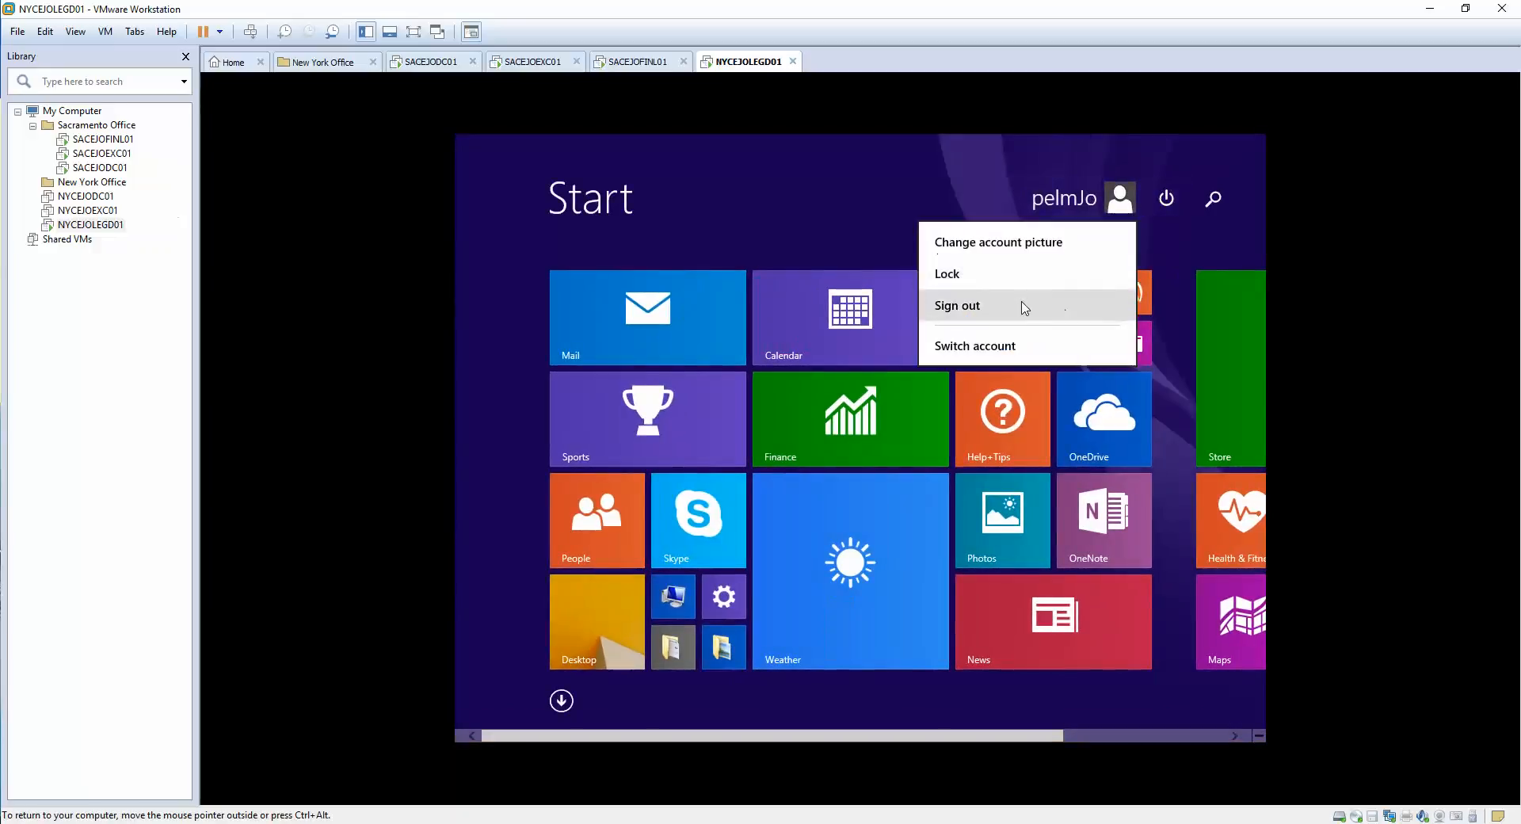
pyautogui.click(1022, 308)
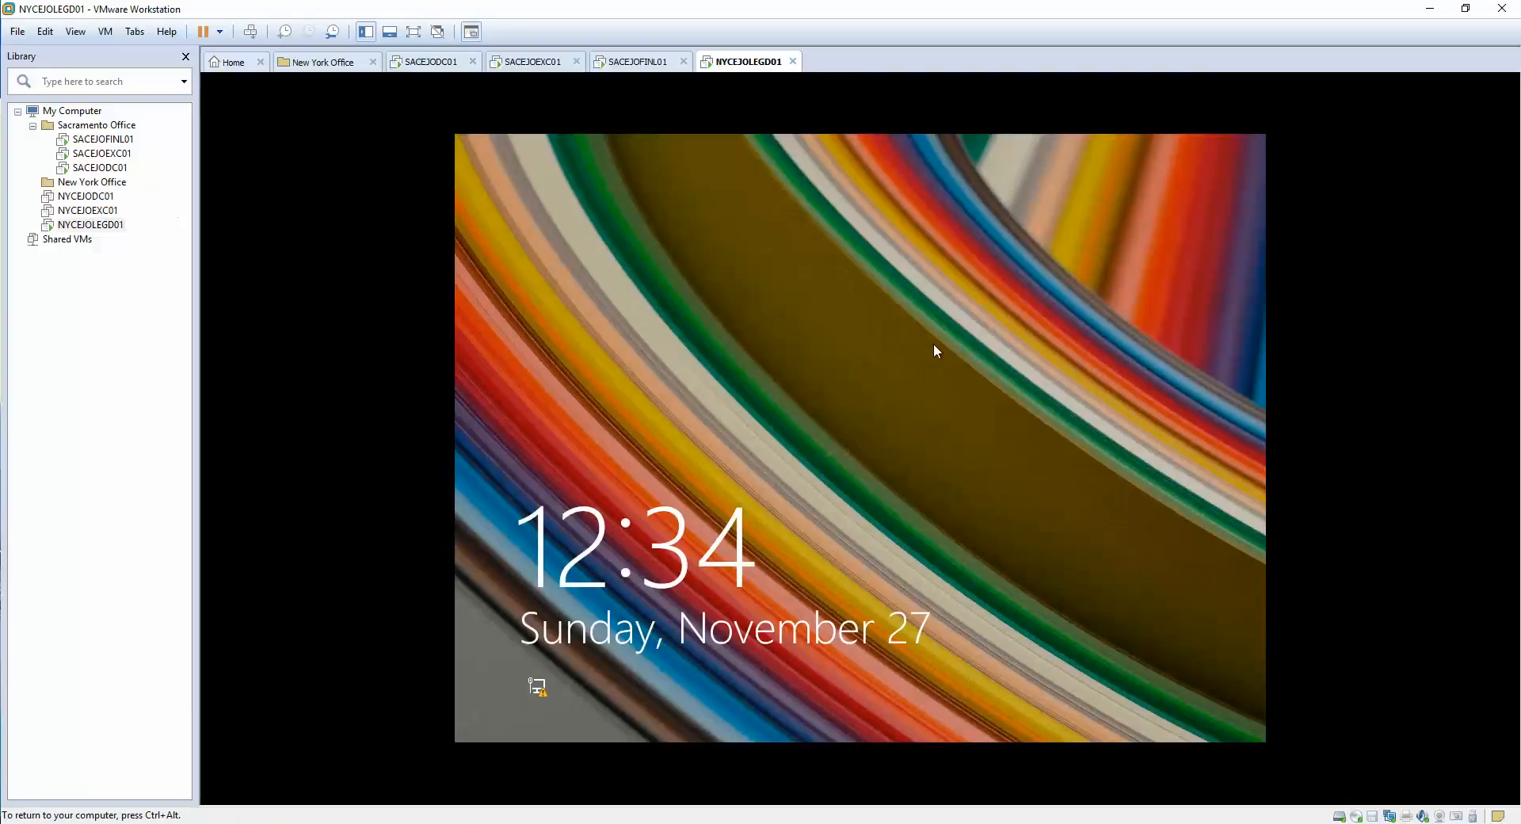
pyautogui.click(937, 351)
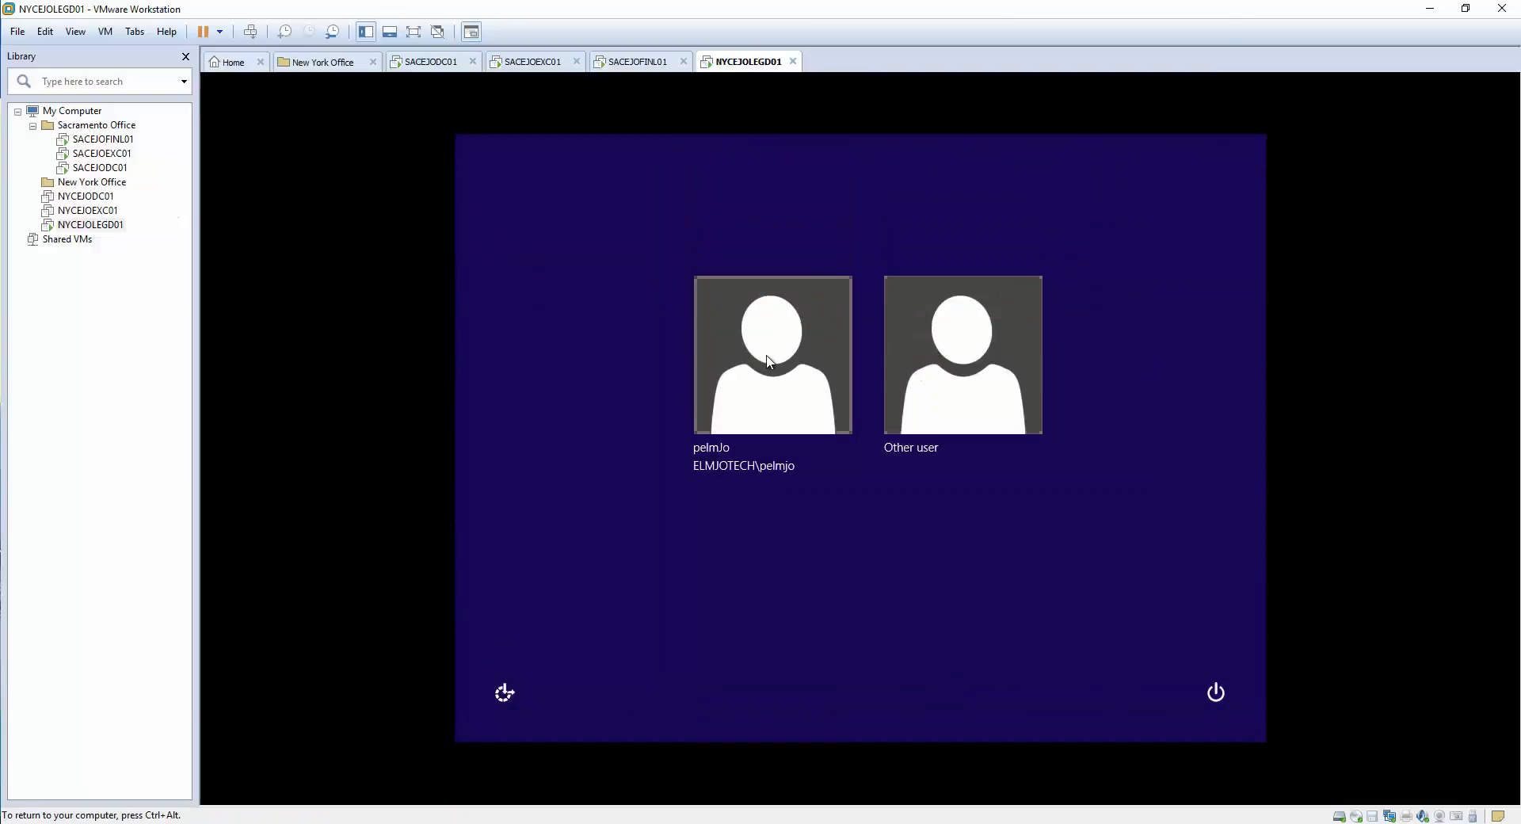
pyautogui.click(777, 331)
pyautogui.write('•••••••••••')
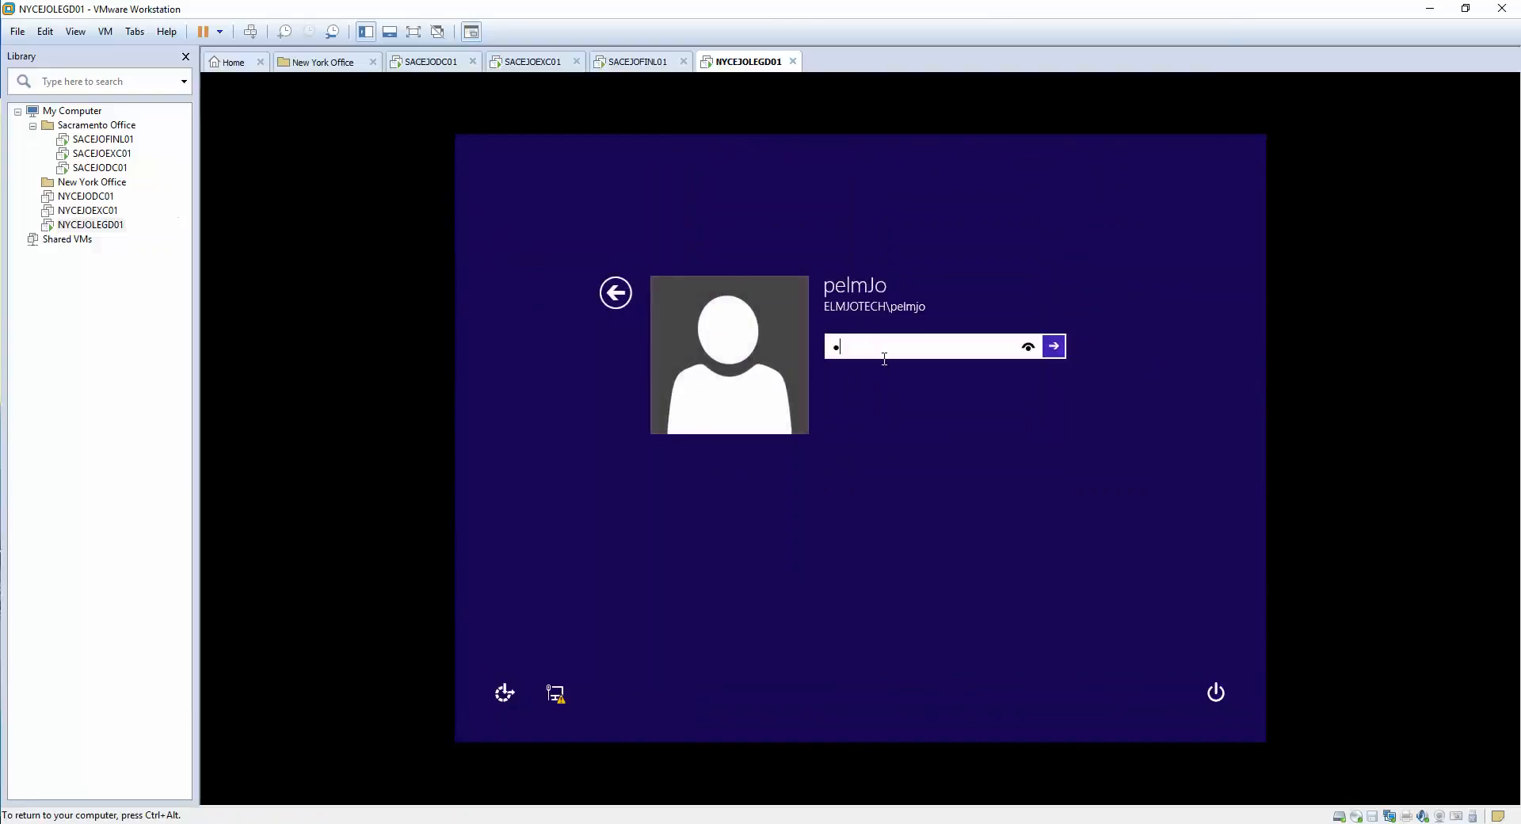
pyautogui.press('Return')
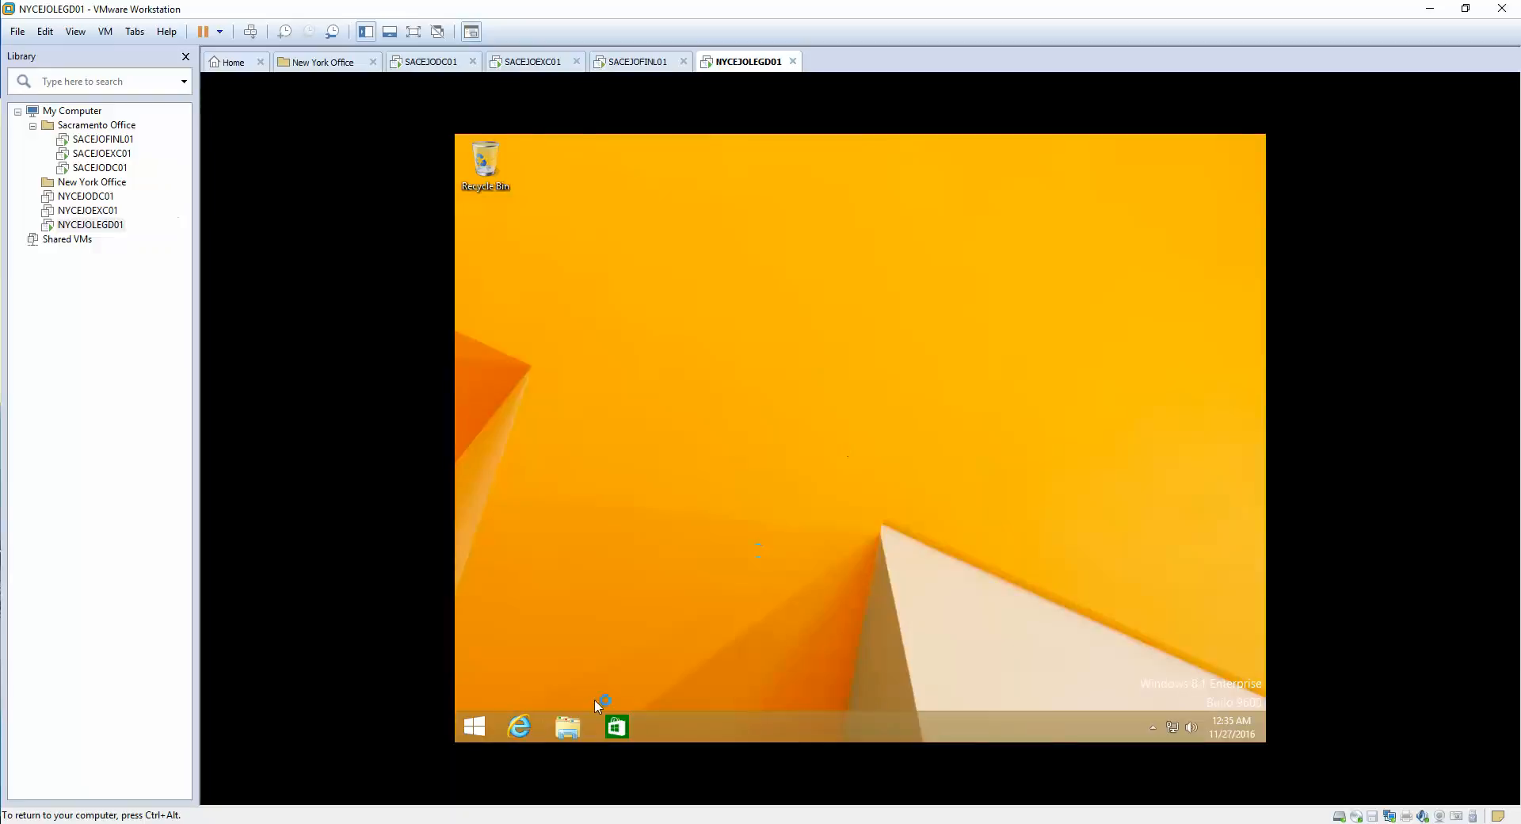
# - Launch Outlook via the 'outlook' search, reach Auto Account Setup, then switch to SACEJOEXC01
pyautogui.click(478, 723)
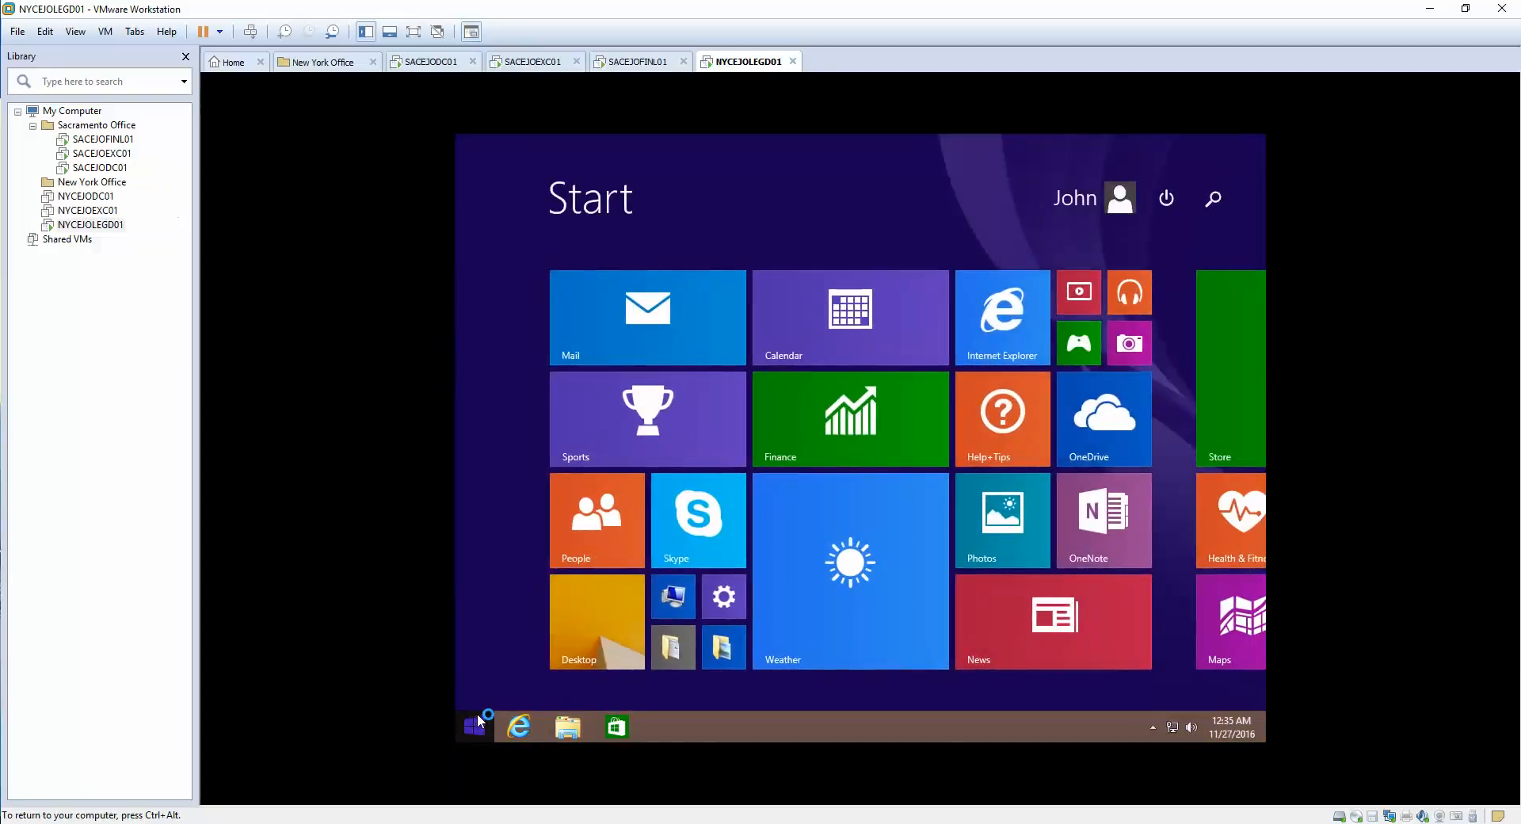
pyautogui.write('outlook')
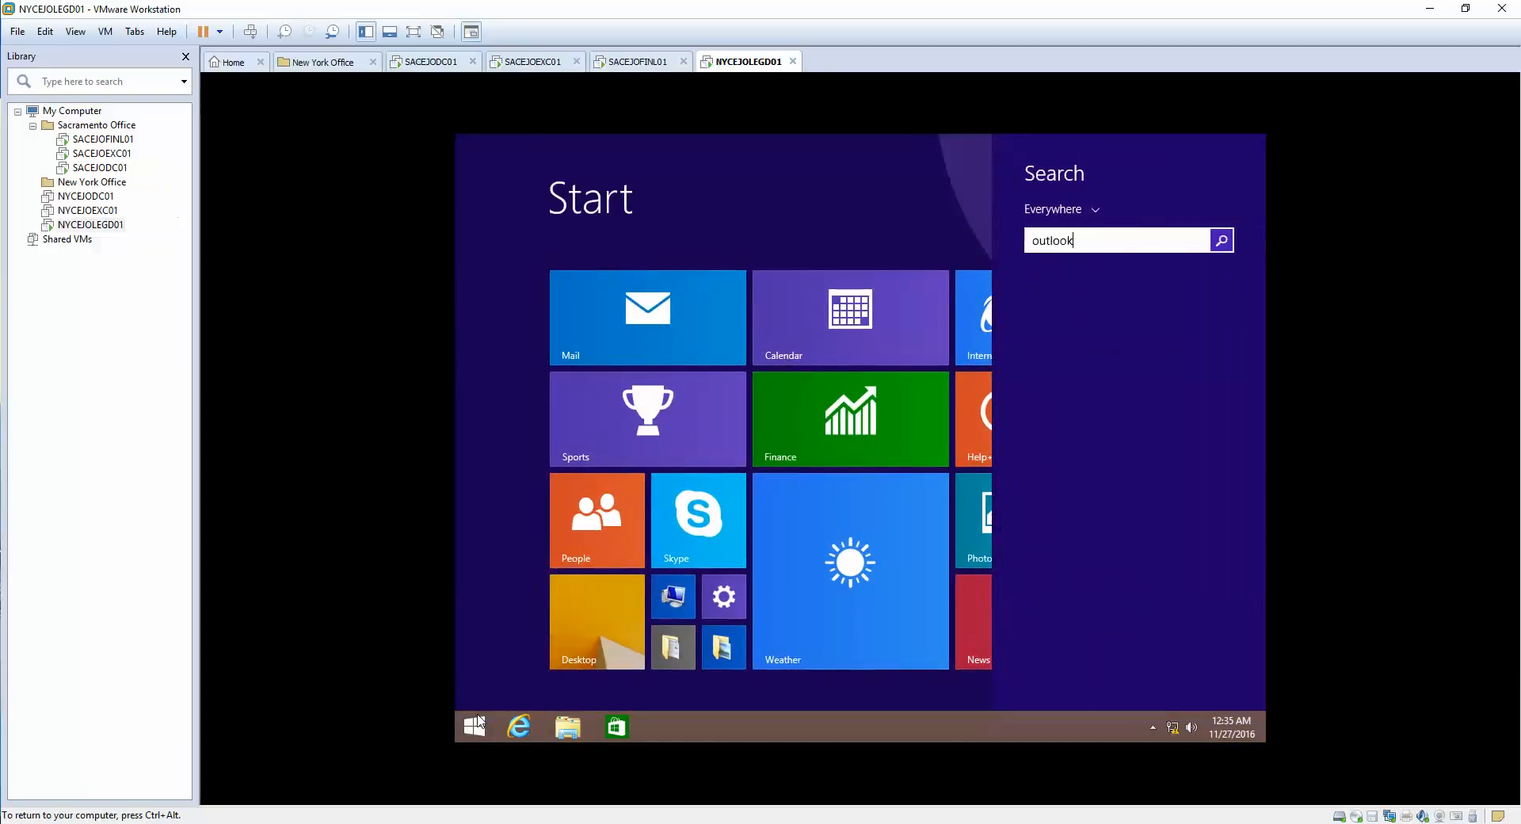
pyautogui.press('Return')
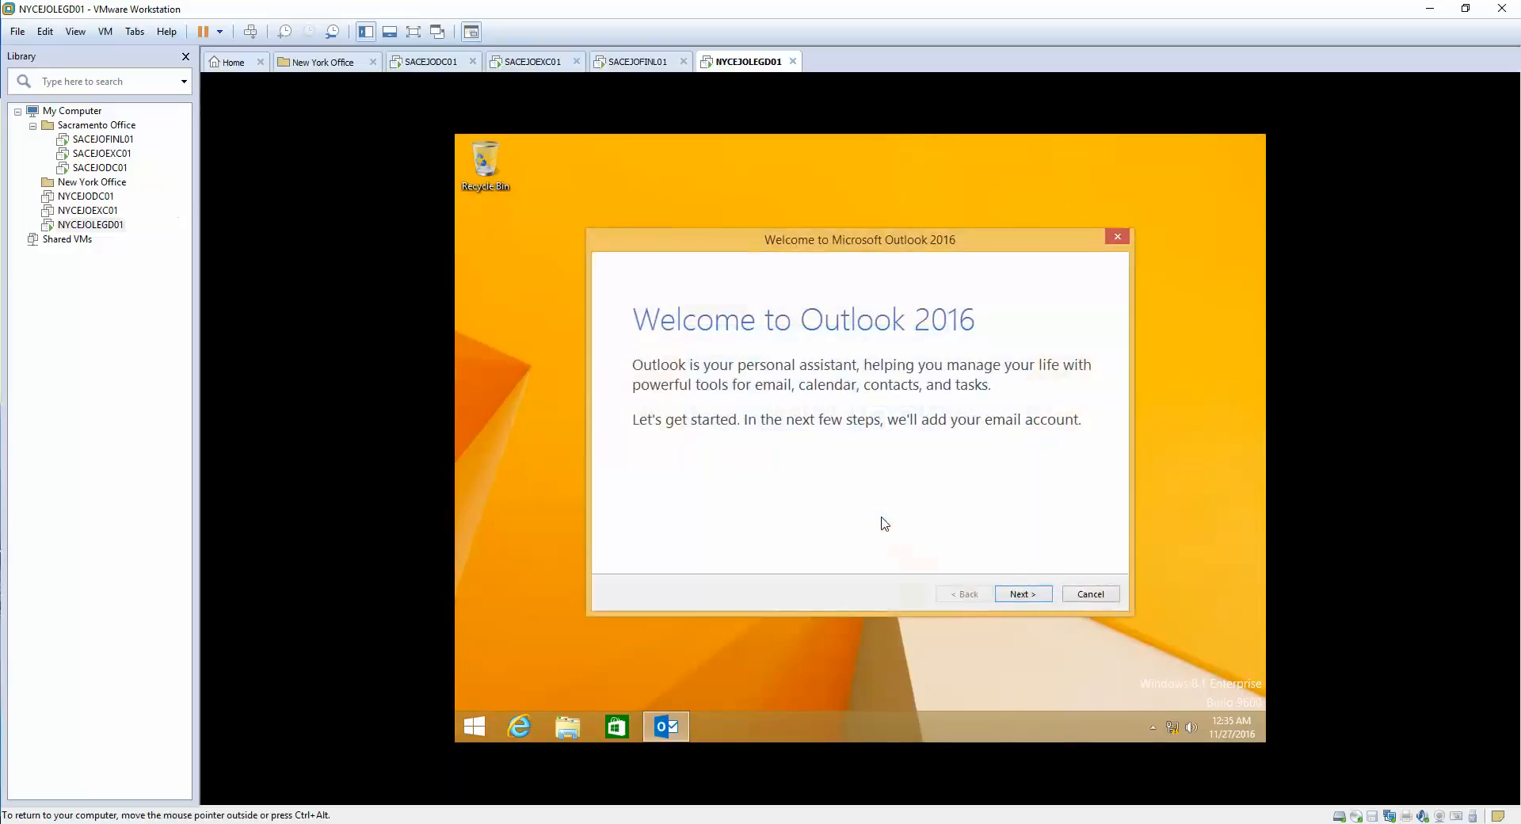
pyautogui.click(1019, 594)
pyautogui.click(1021, 594)
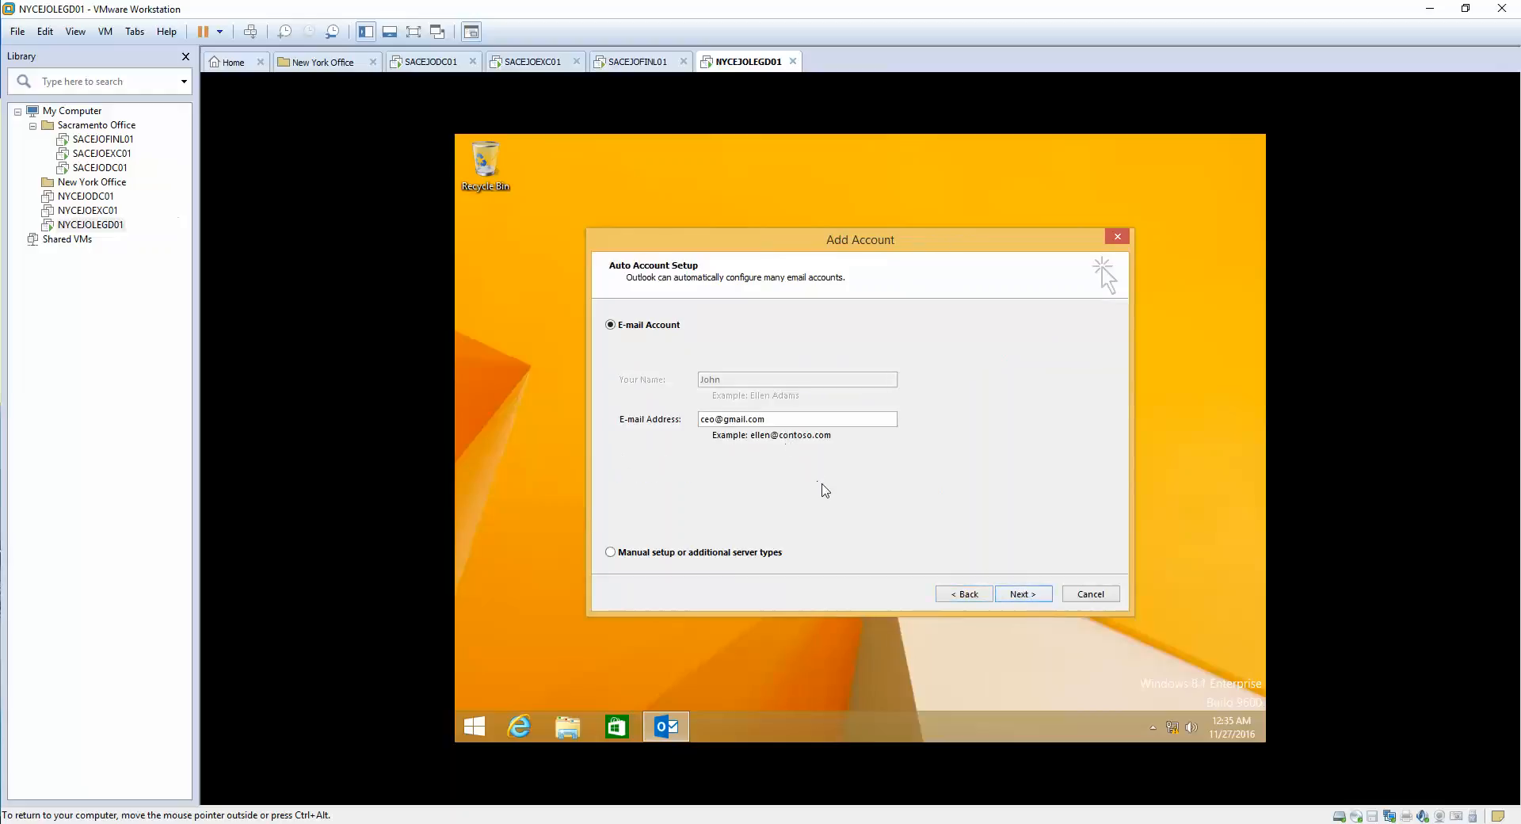
pyautogui.click(531, 62)
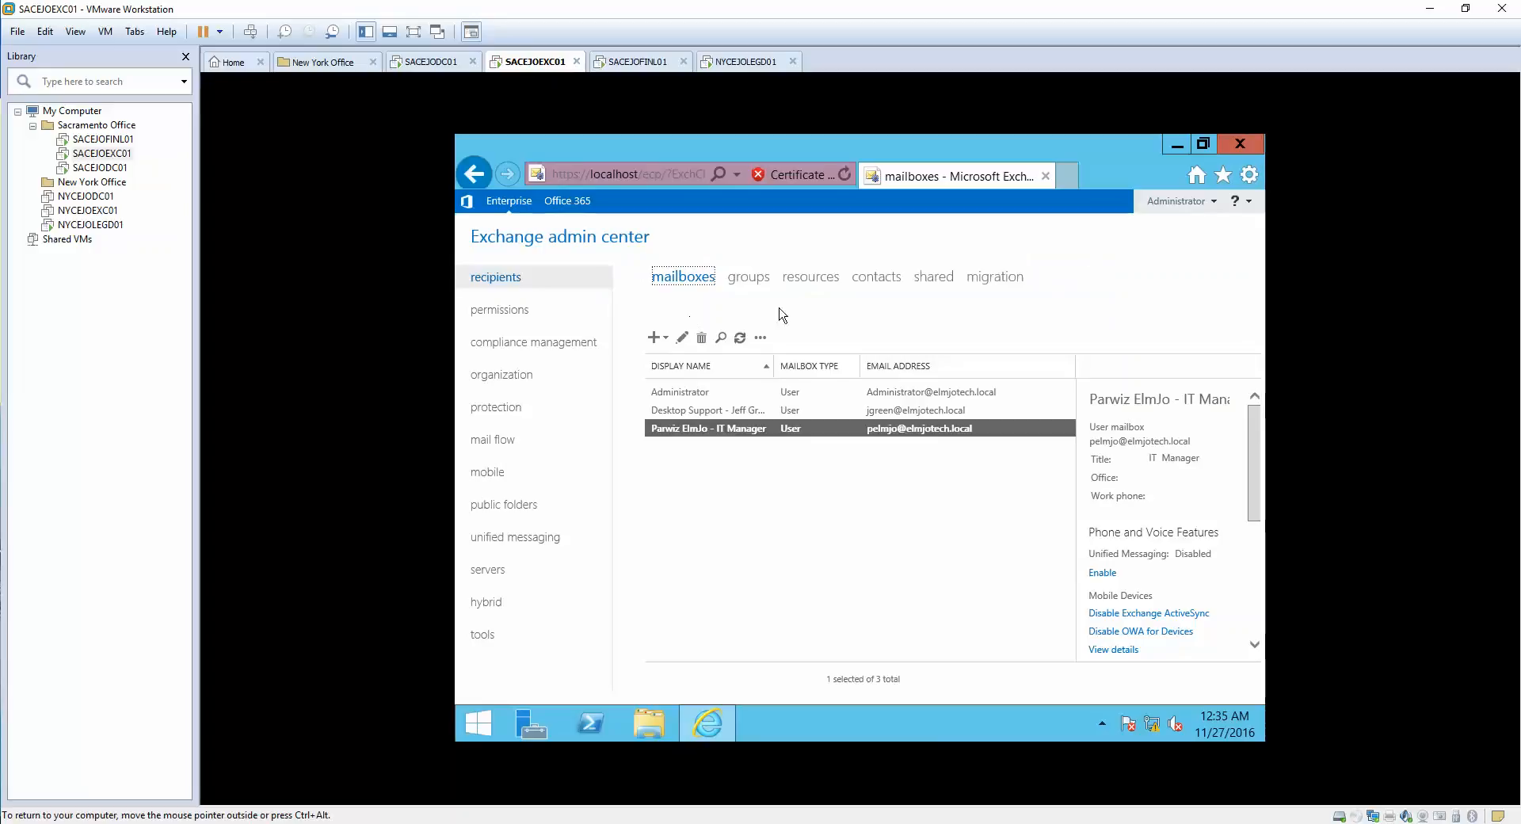
# - Twice try deleting the mail-user contact, dismissing access-denied errors, then switch to SACEJODC01
pyautogui.click(892, 279)
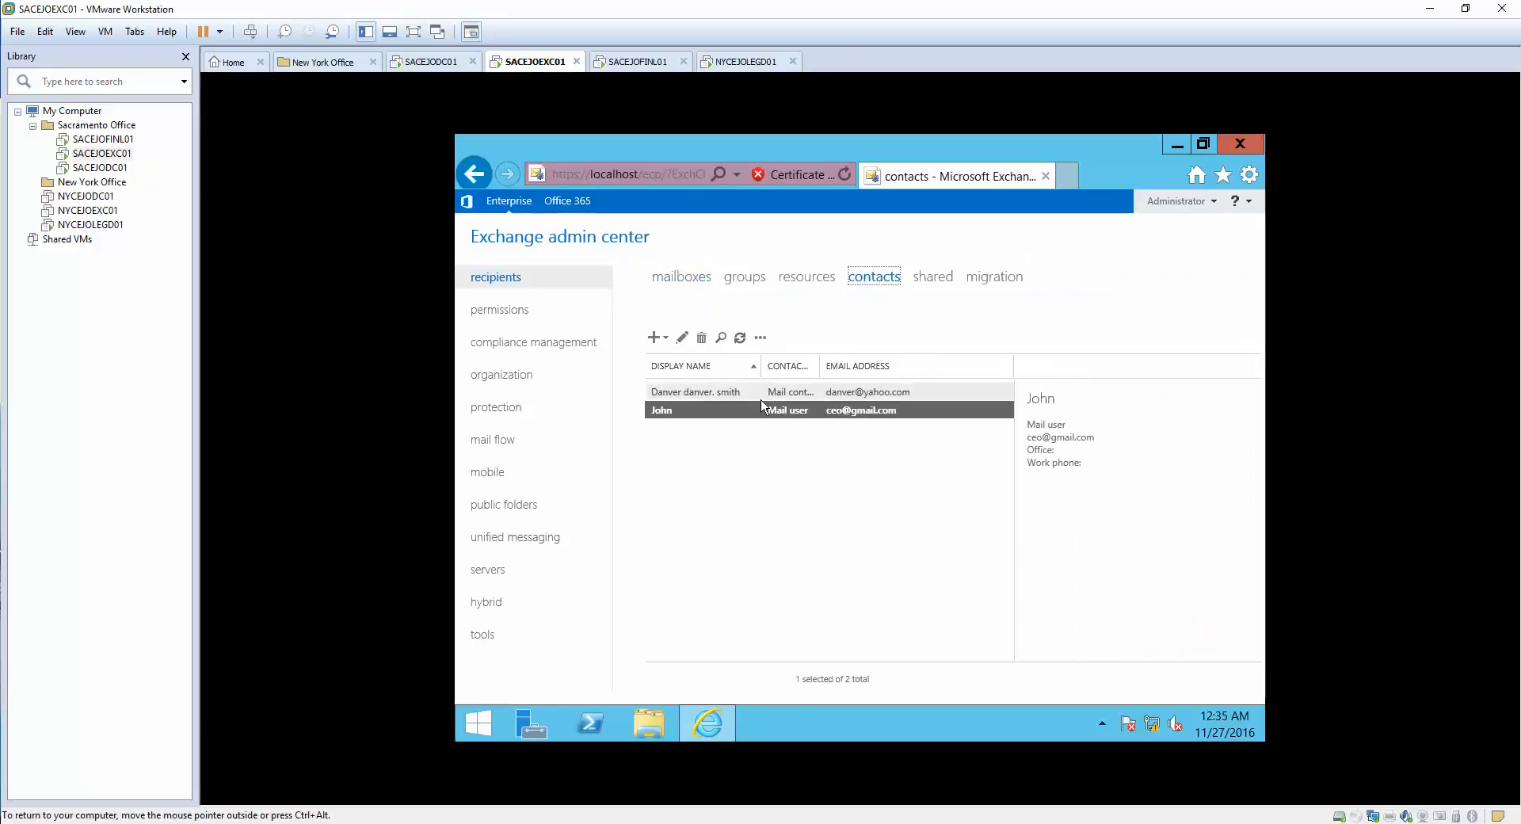
pyautogui.click(701, 341)
pyautogui.click(888, 529)
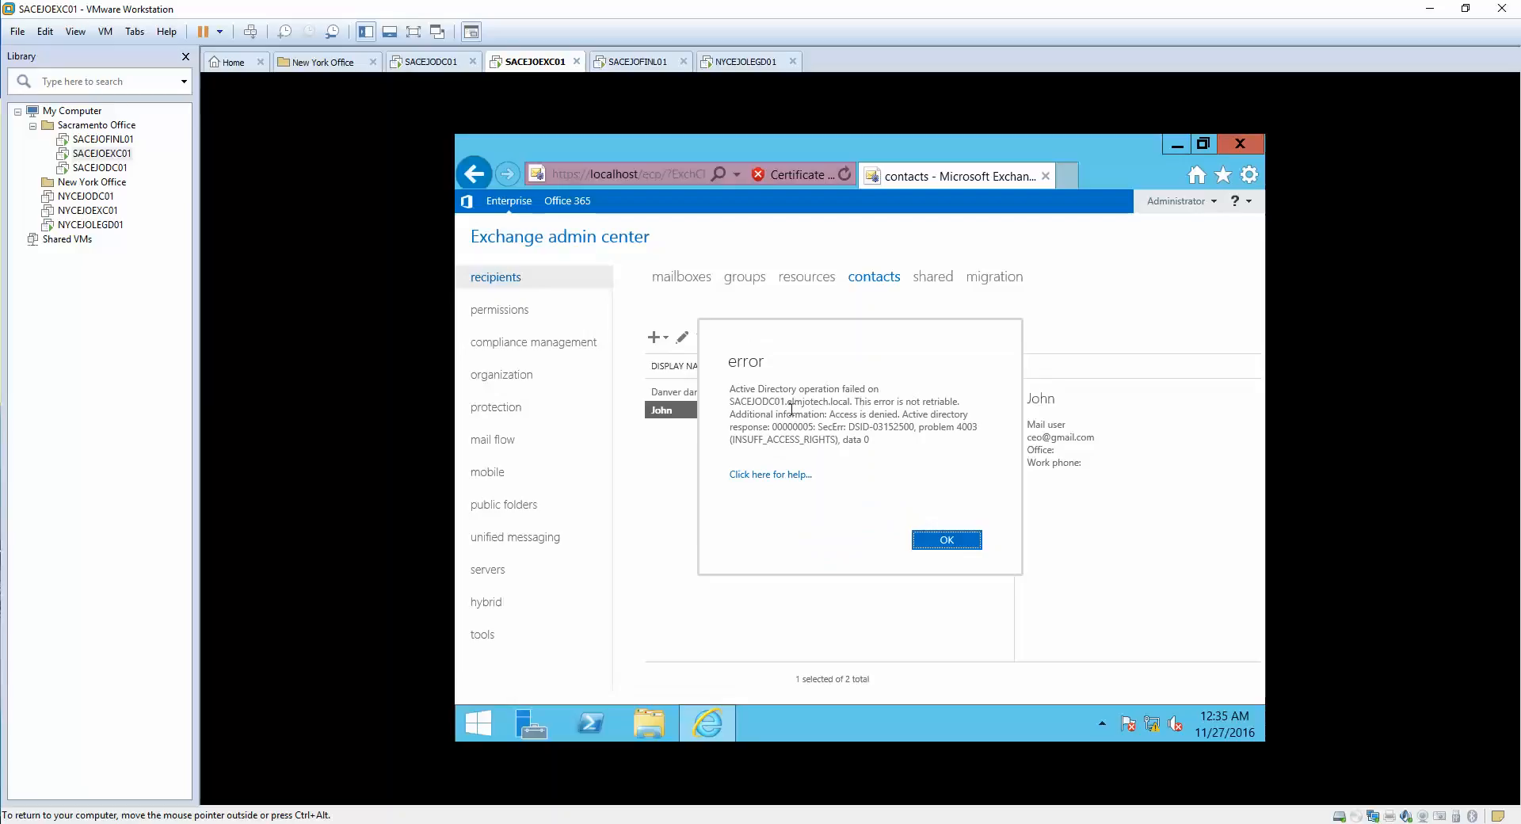
pyautogui.click(945, 541)
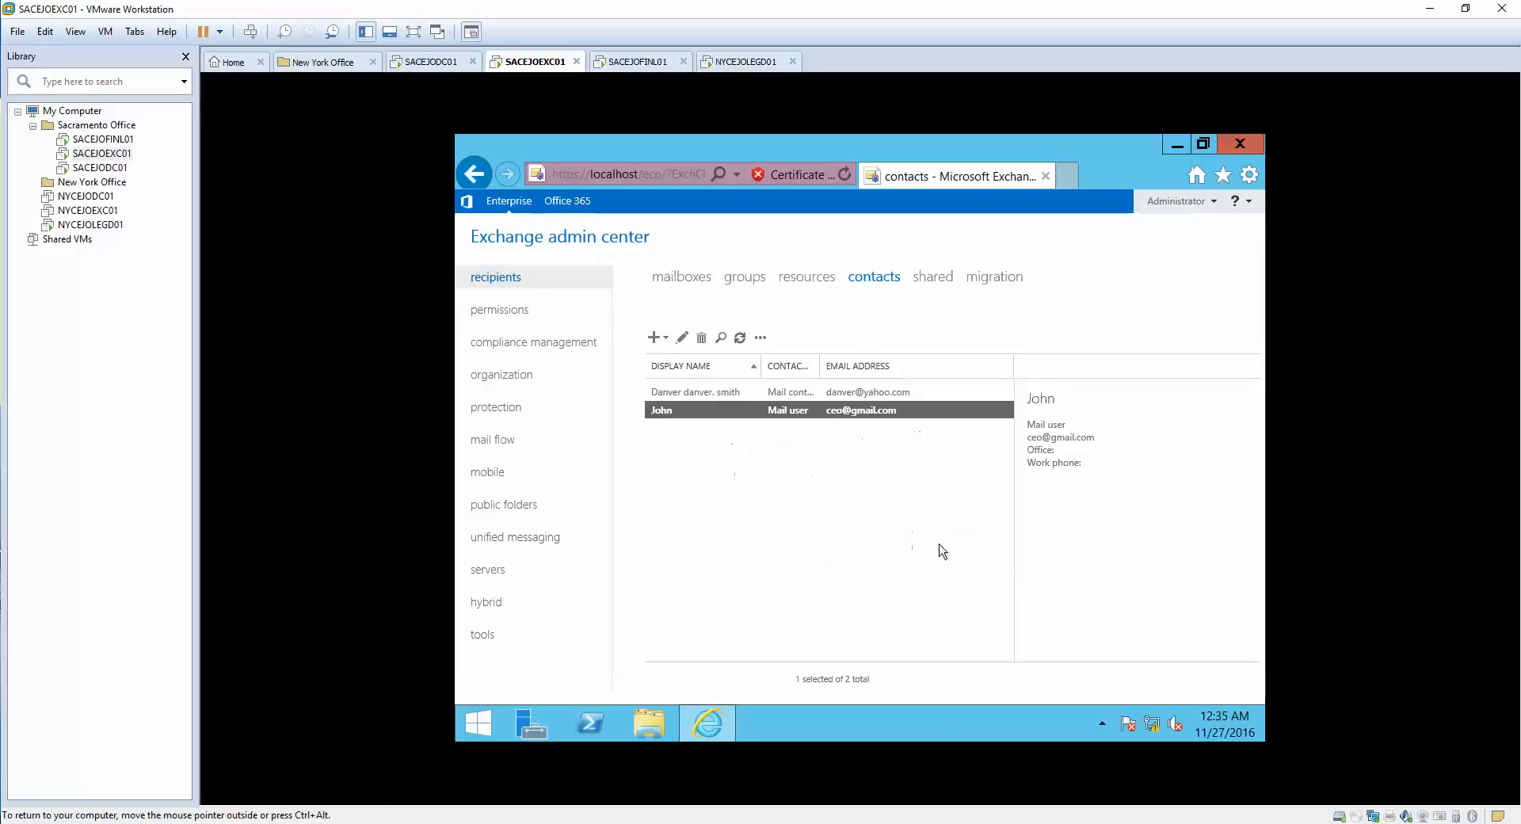
pyautogui.click(689, 410)
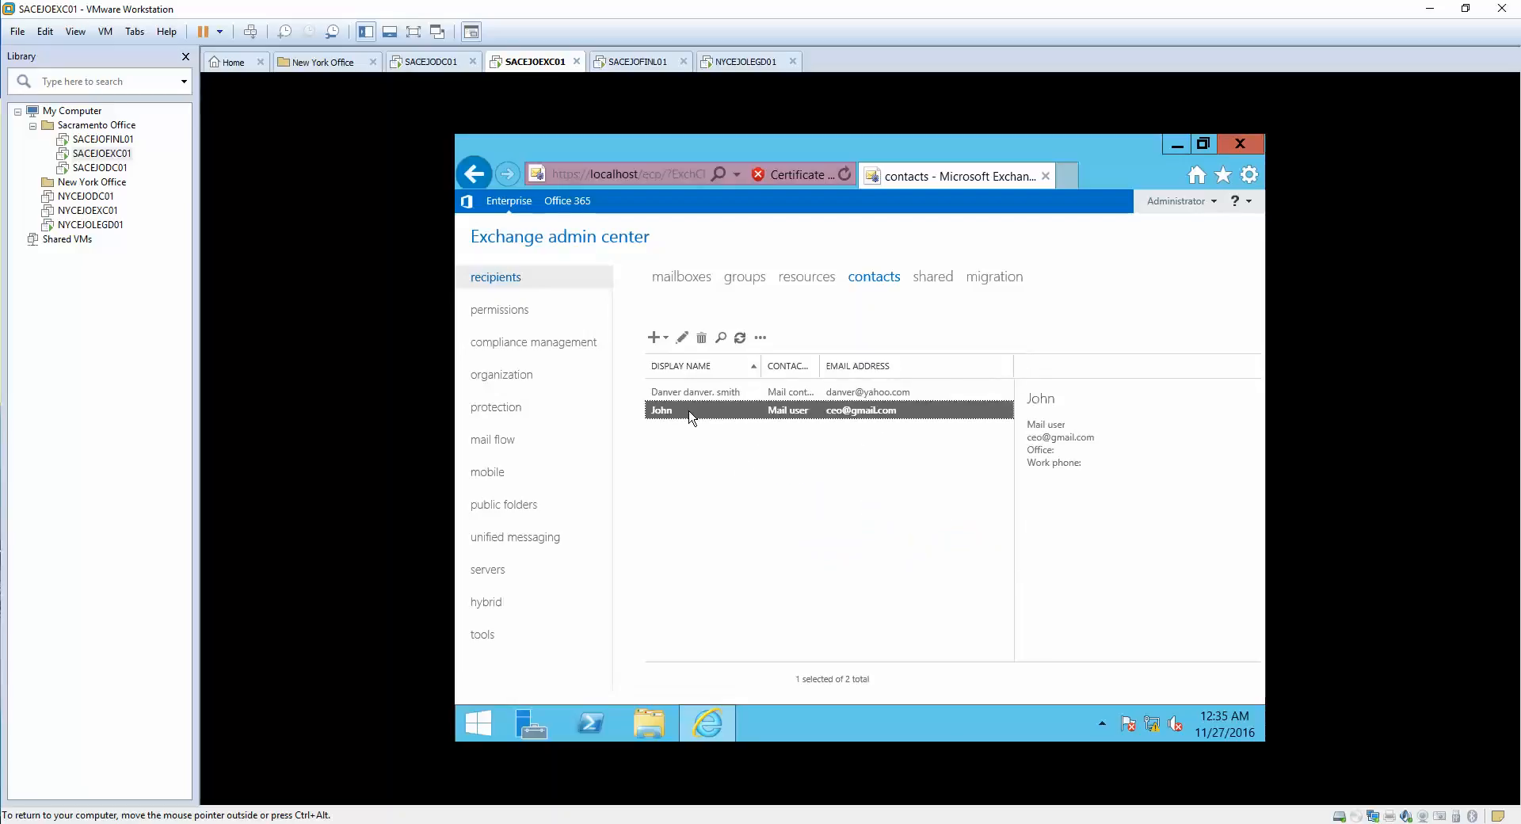
pyautogui.click(702, 337)
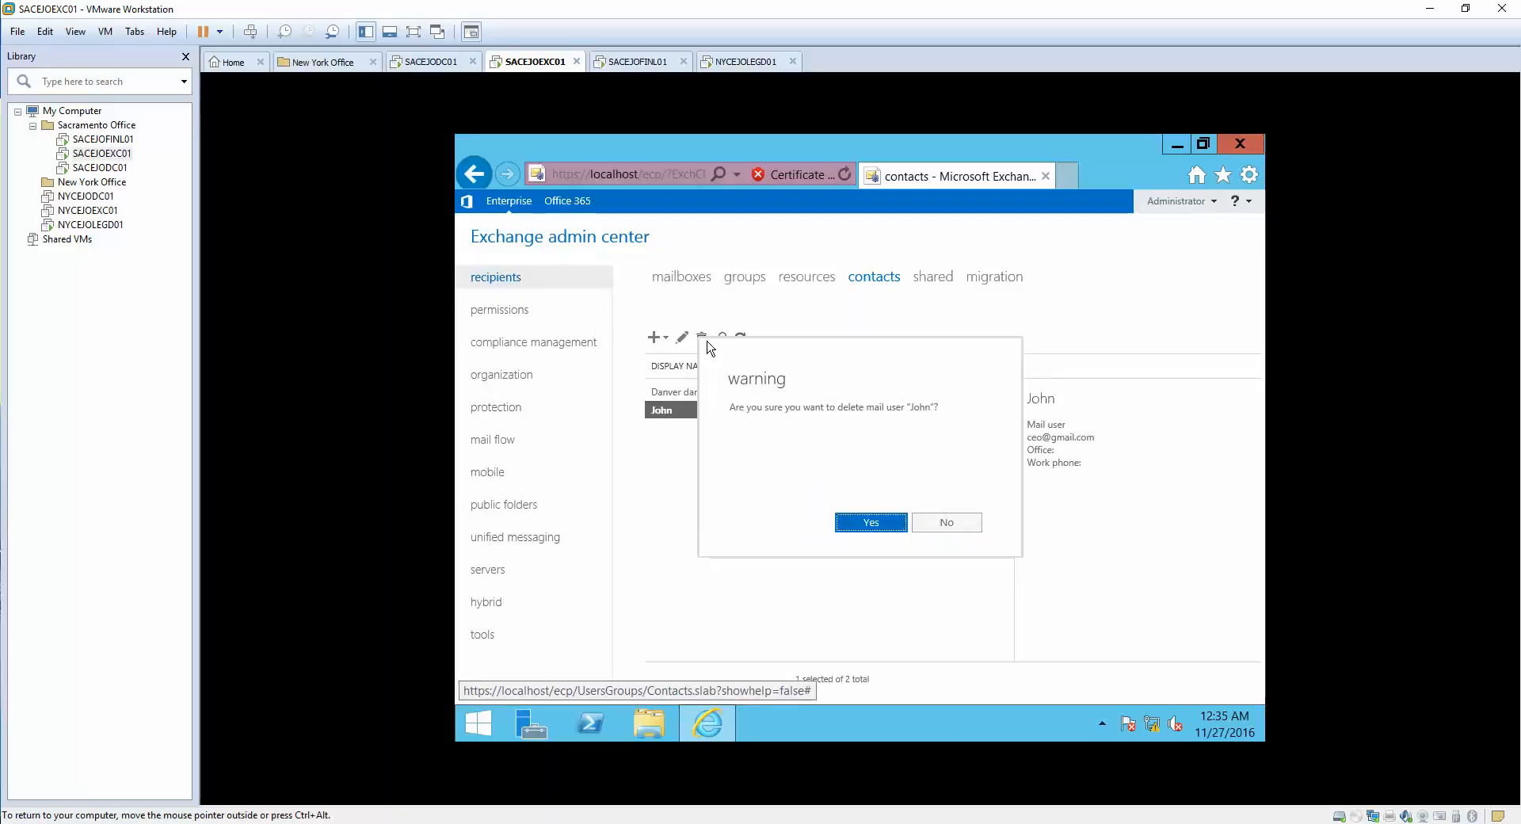
pyautogui.click(894, 531)
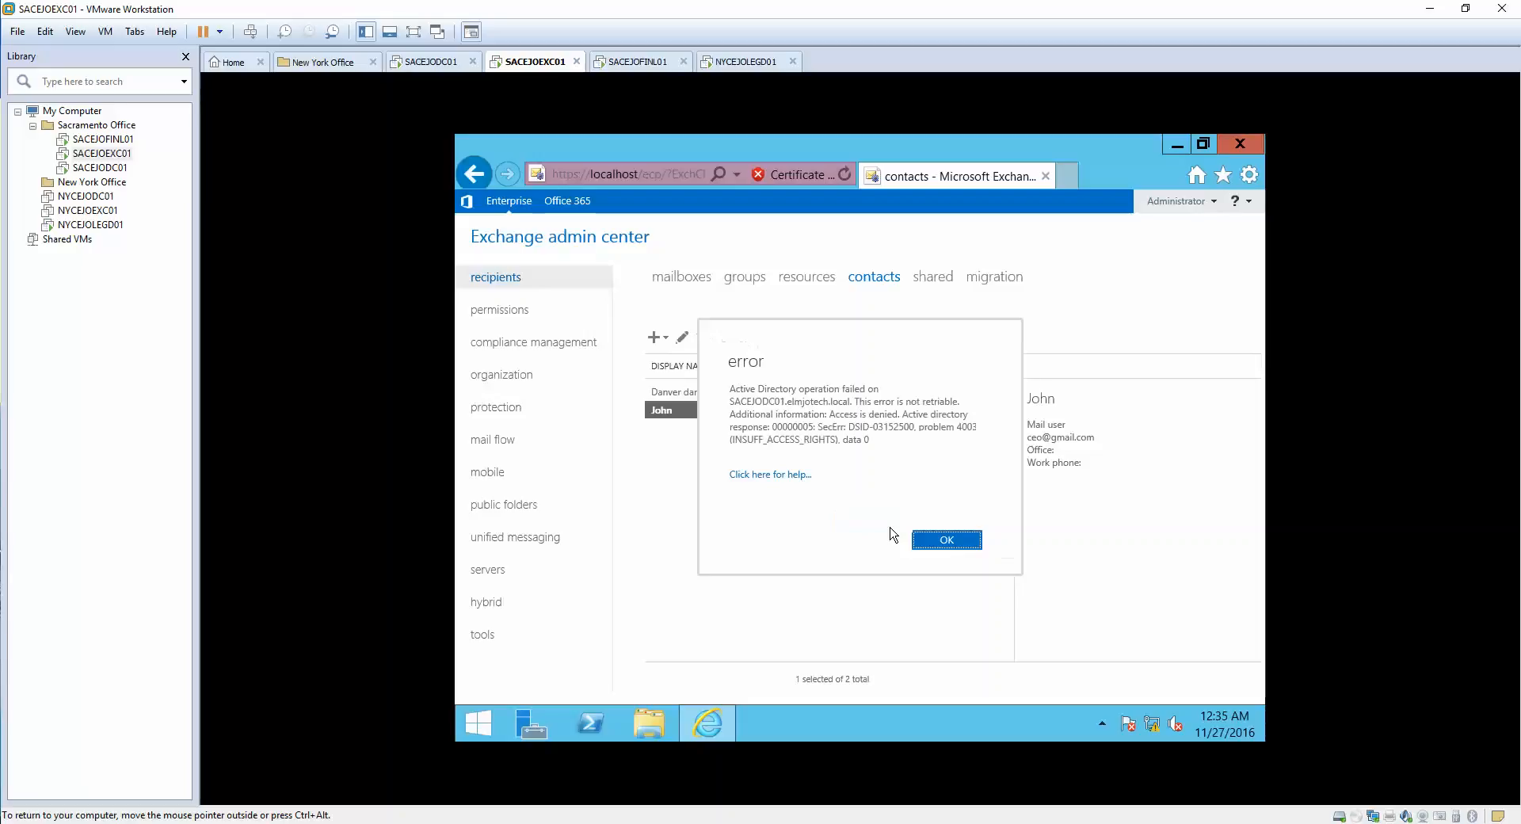
pyautogui.click(962, 547)
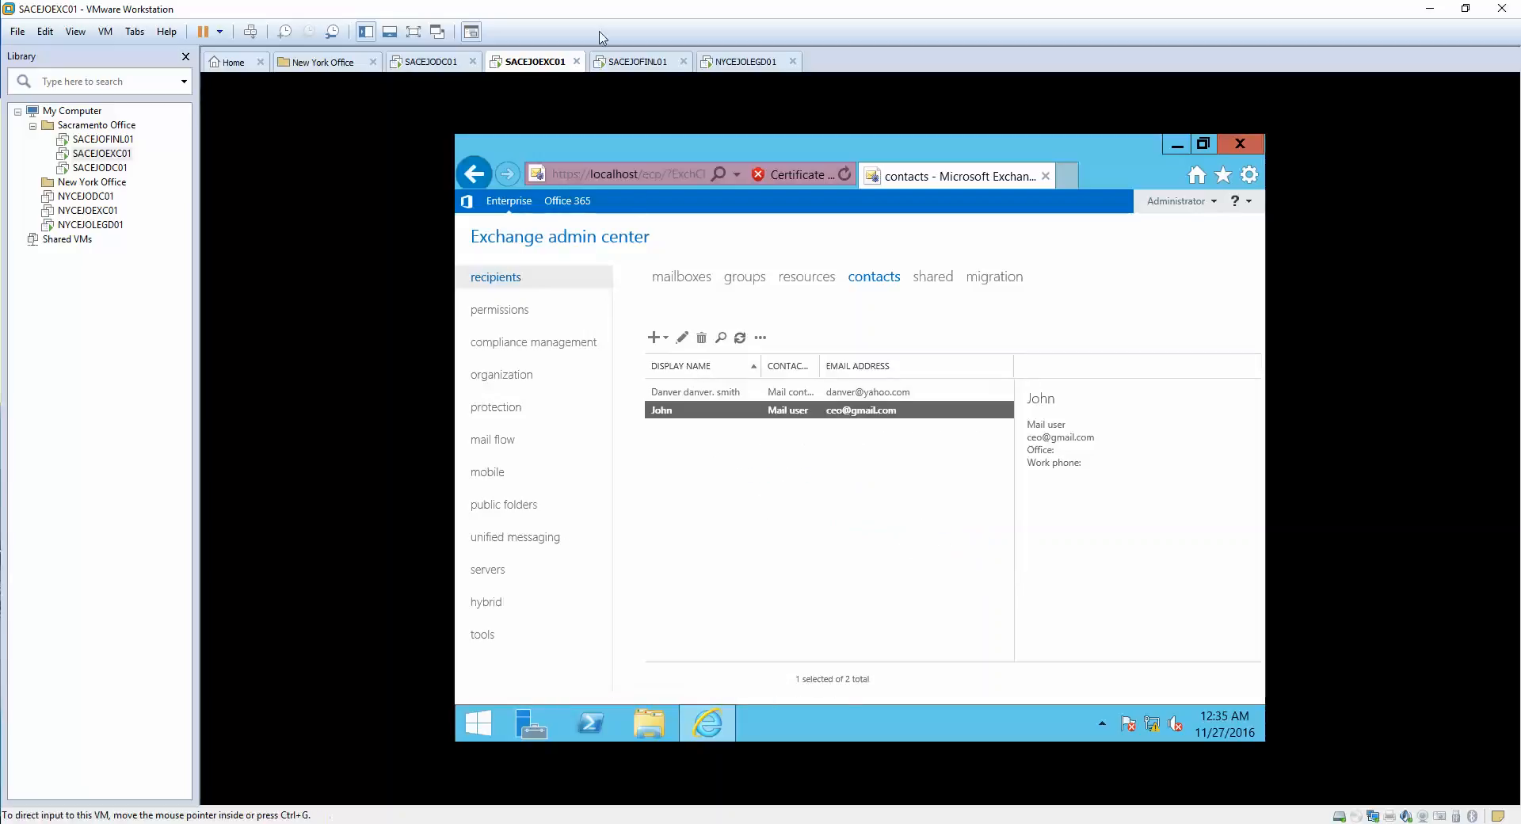
pyautogui.click(434, 62)
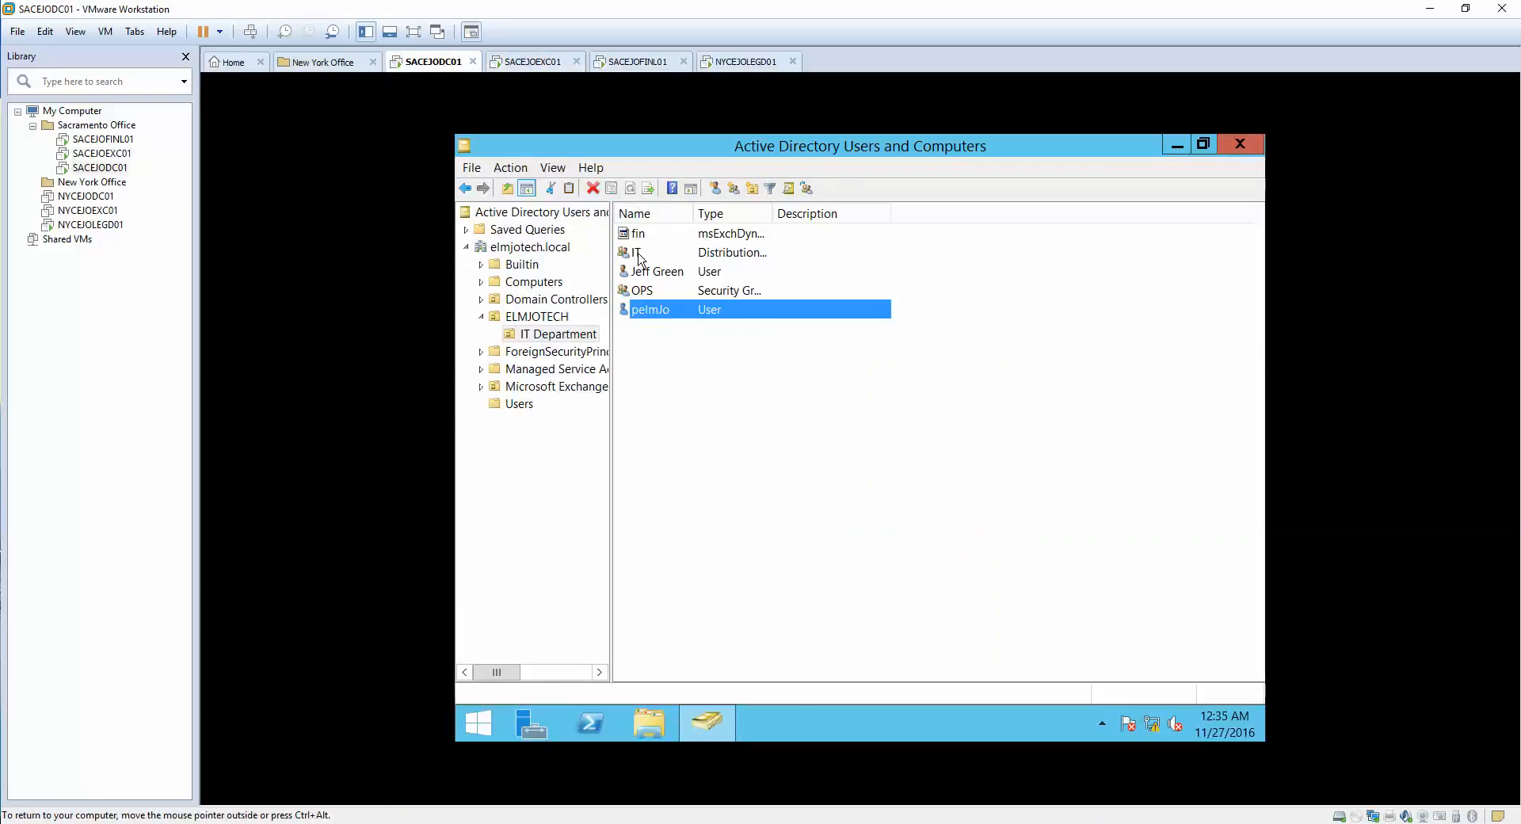
# - Refresh the IT Department list and delete the user account in Active Directory
pyautogui.rightClick(682, 381)
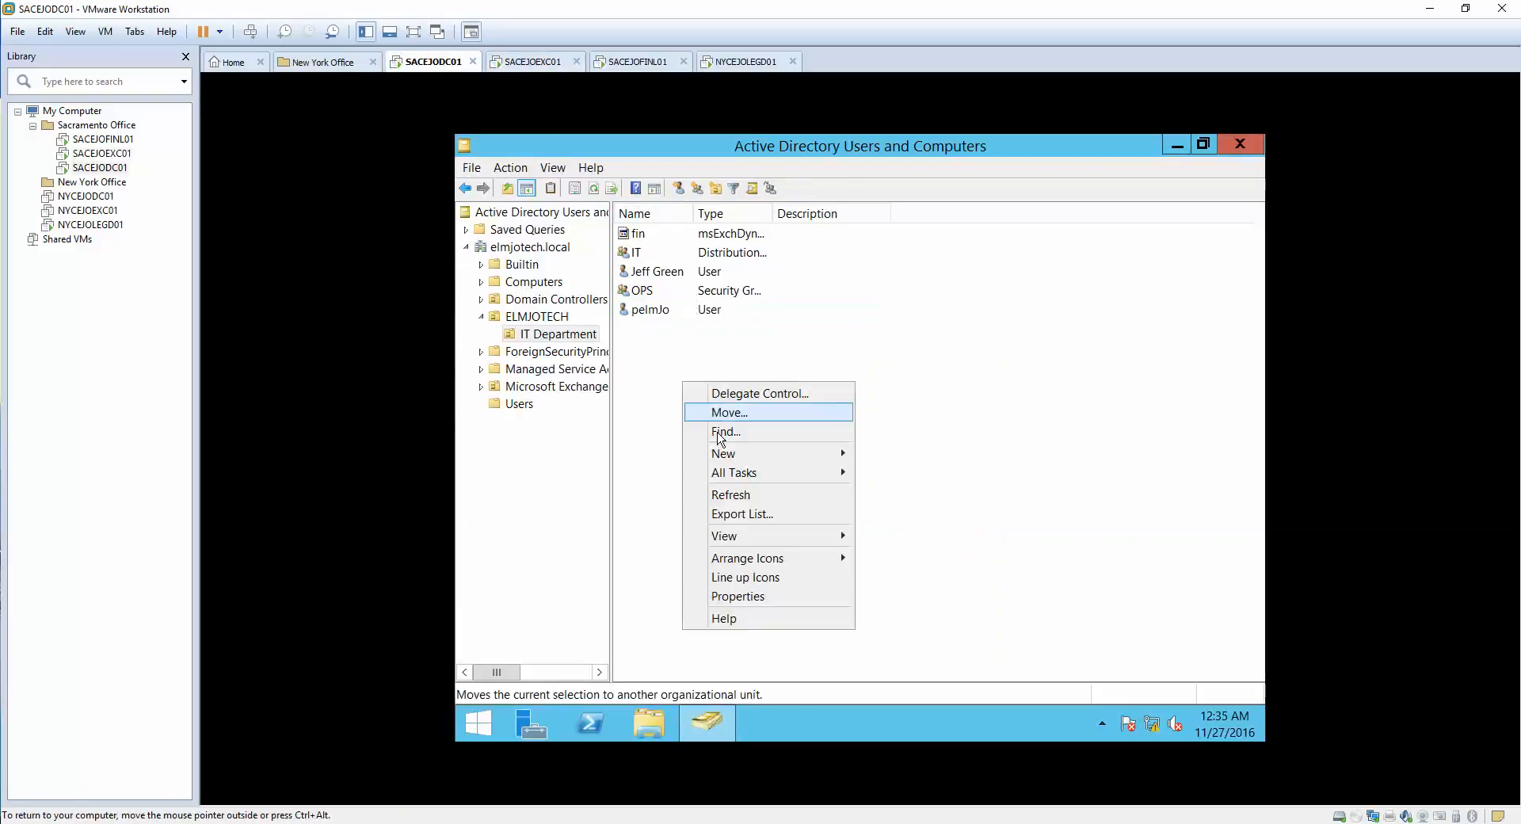
pyautogui.click(722, 496)
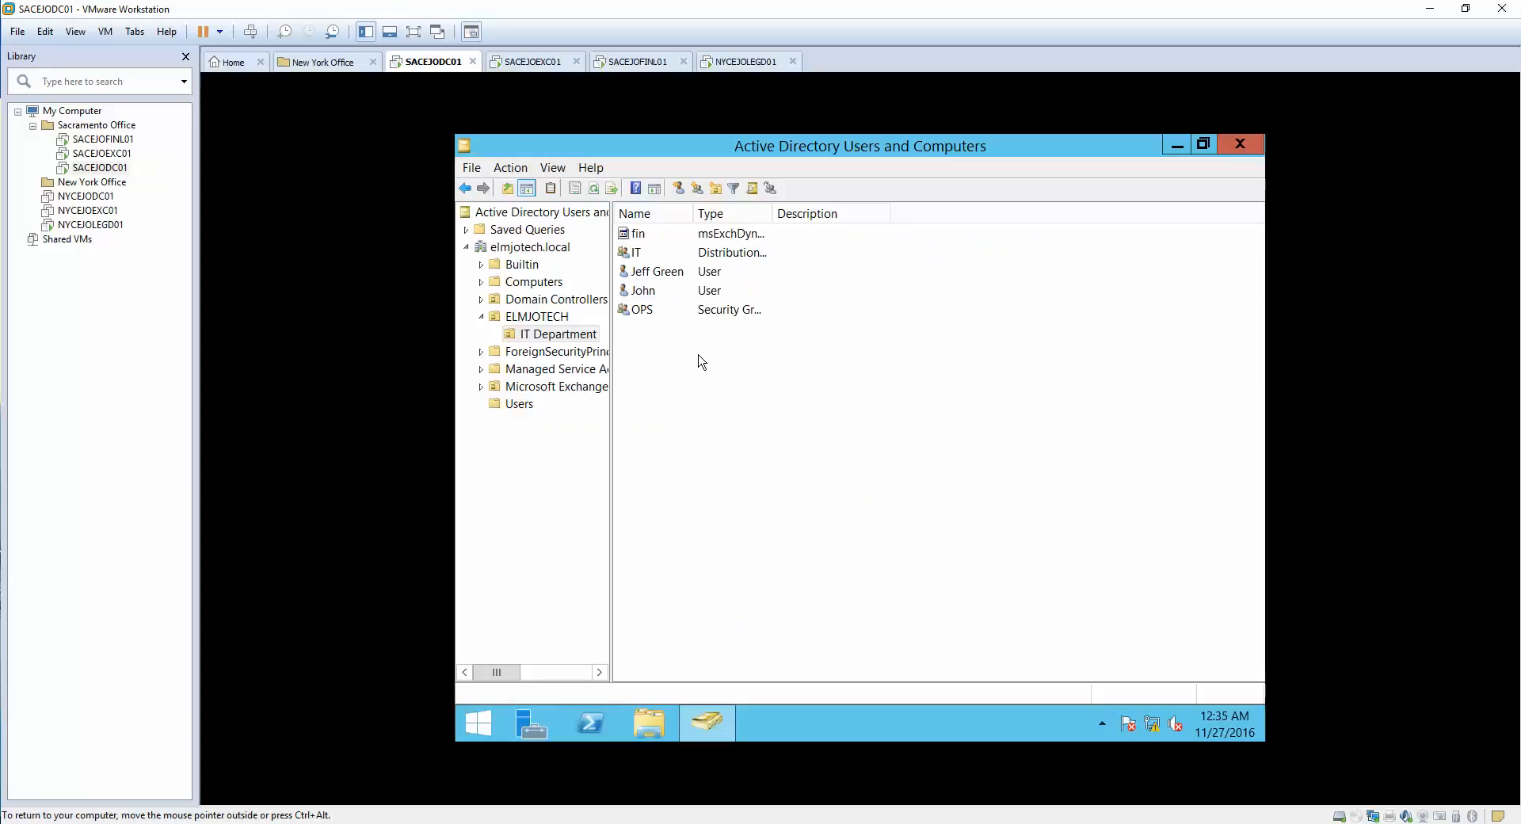
pyautogui.rightClick(646, 293)
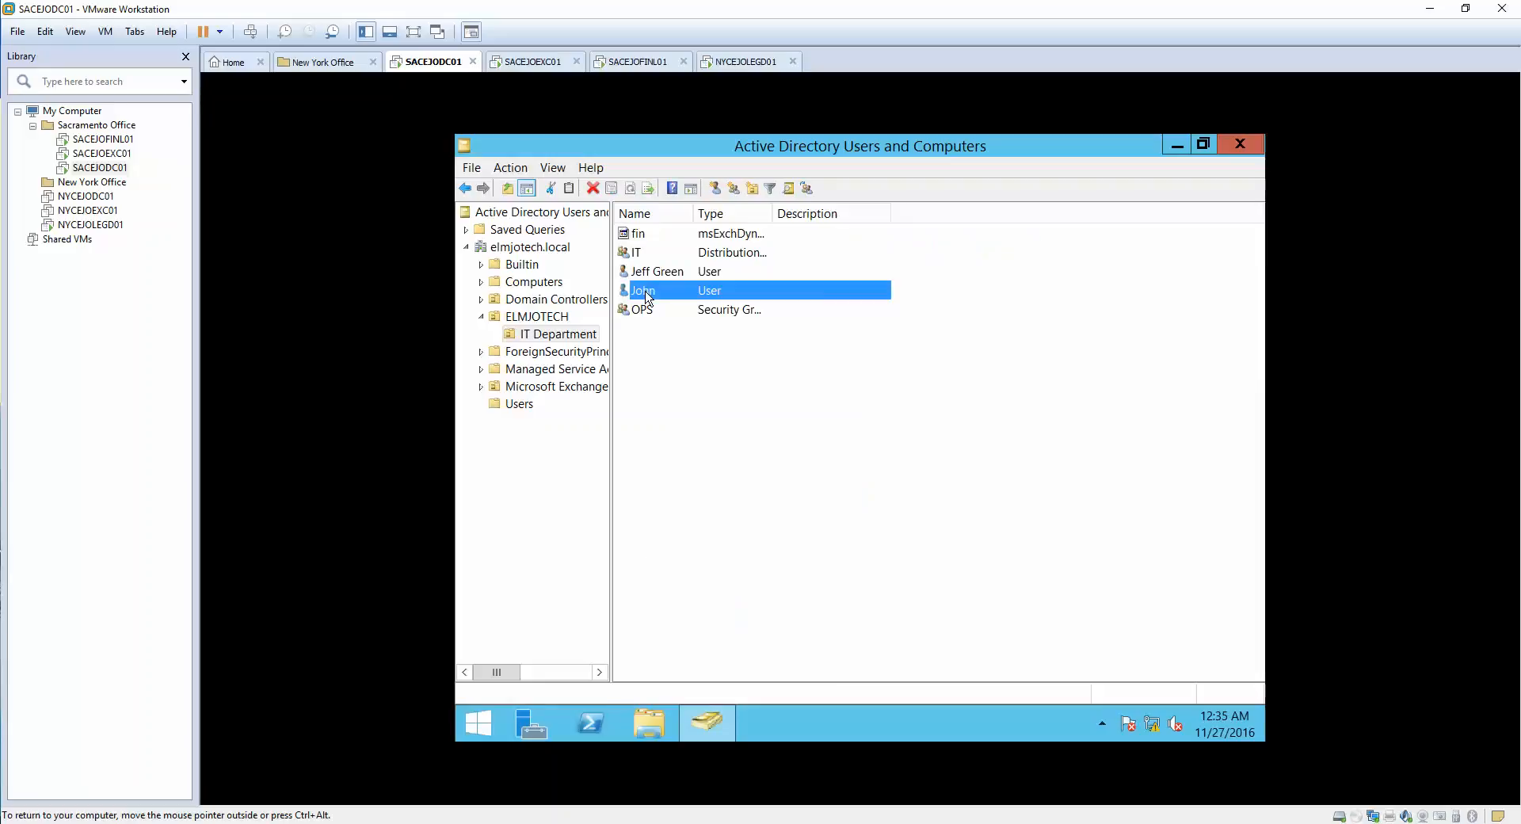
pyautogui.click(691, 486)
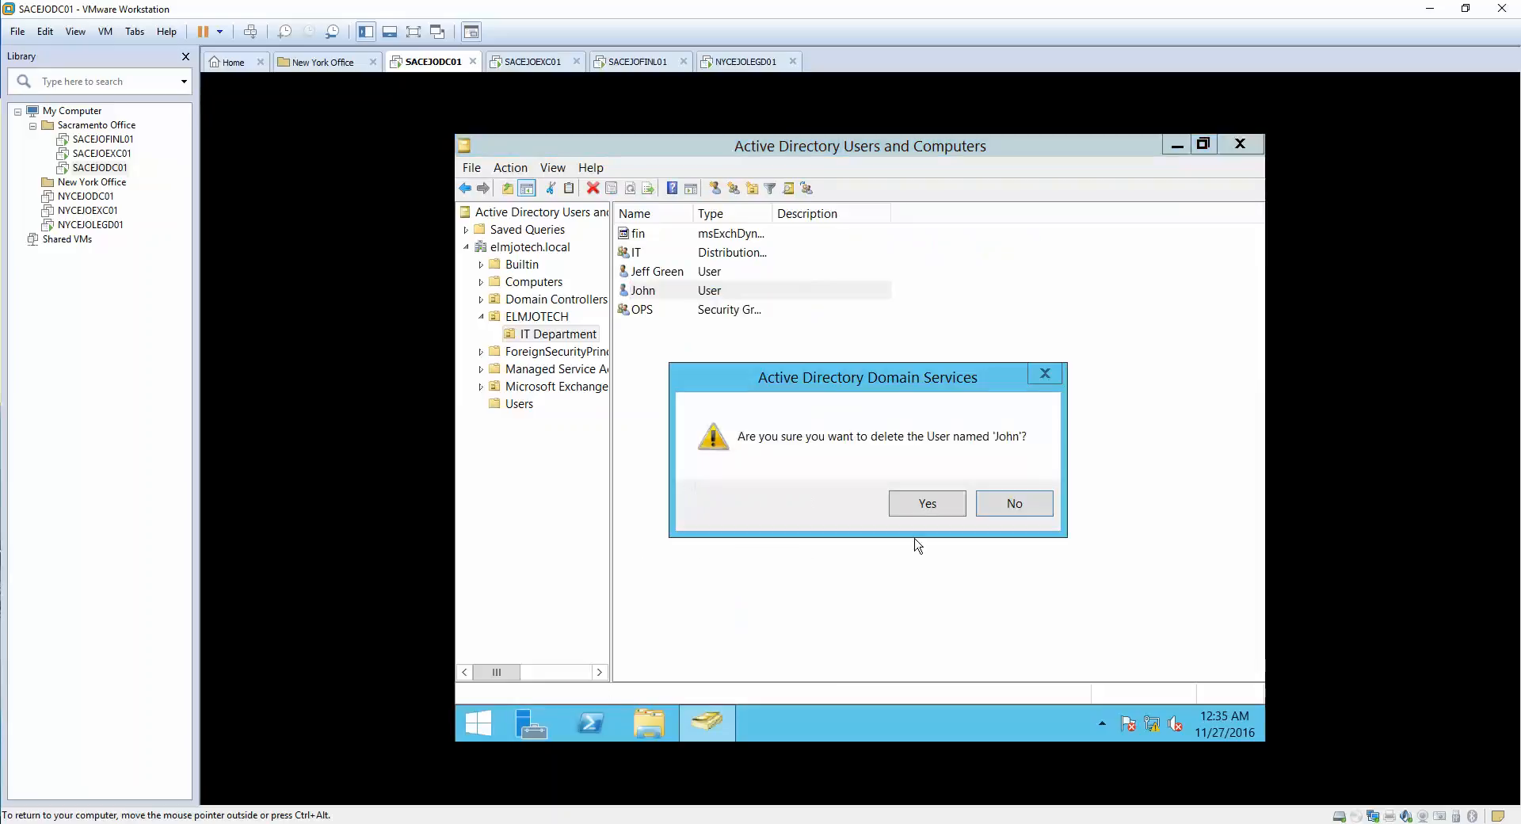
pyautogui.click(921, 505)
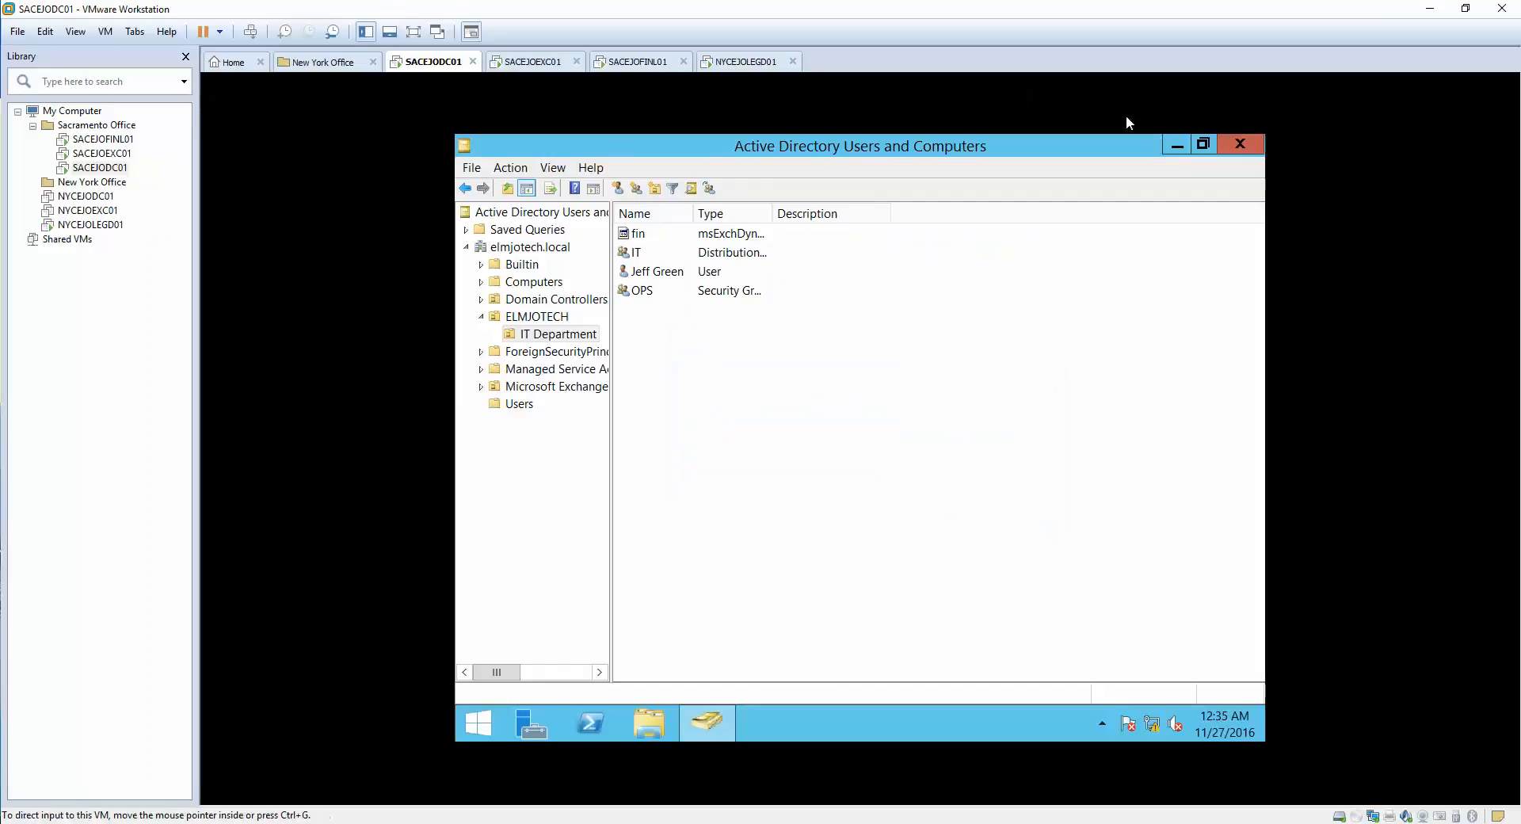
pyautogui.click(1204, 144)
# - Refresh Exchange contacts to confirm the mail user is gone, then switch to SACEJOFINL01
pyautogui.click(533, 61)
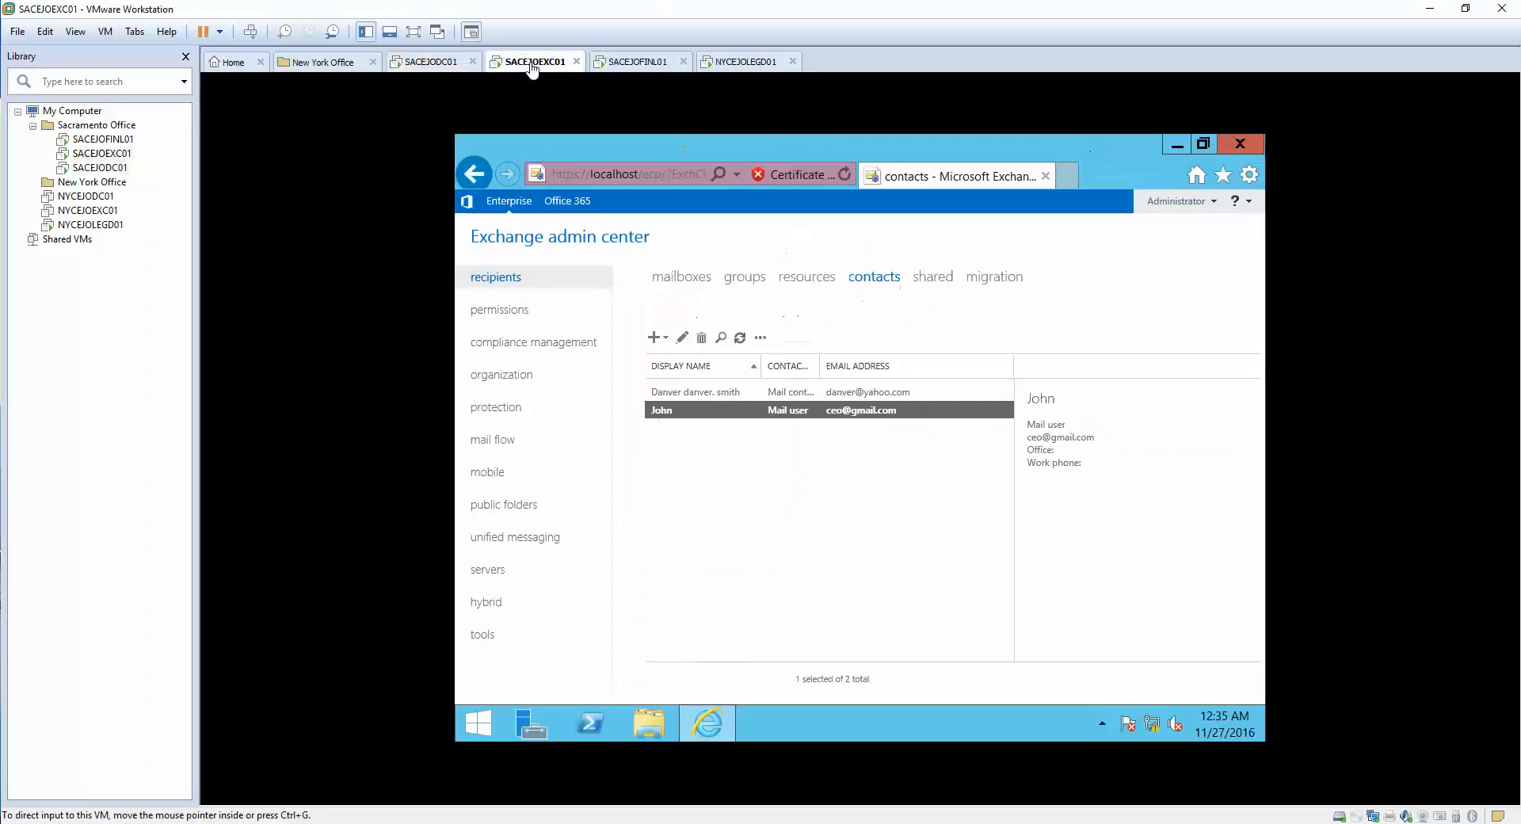
pyautogui.click(741, 343)
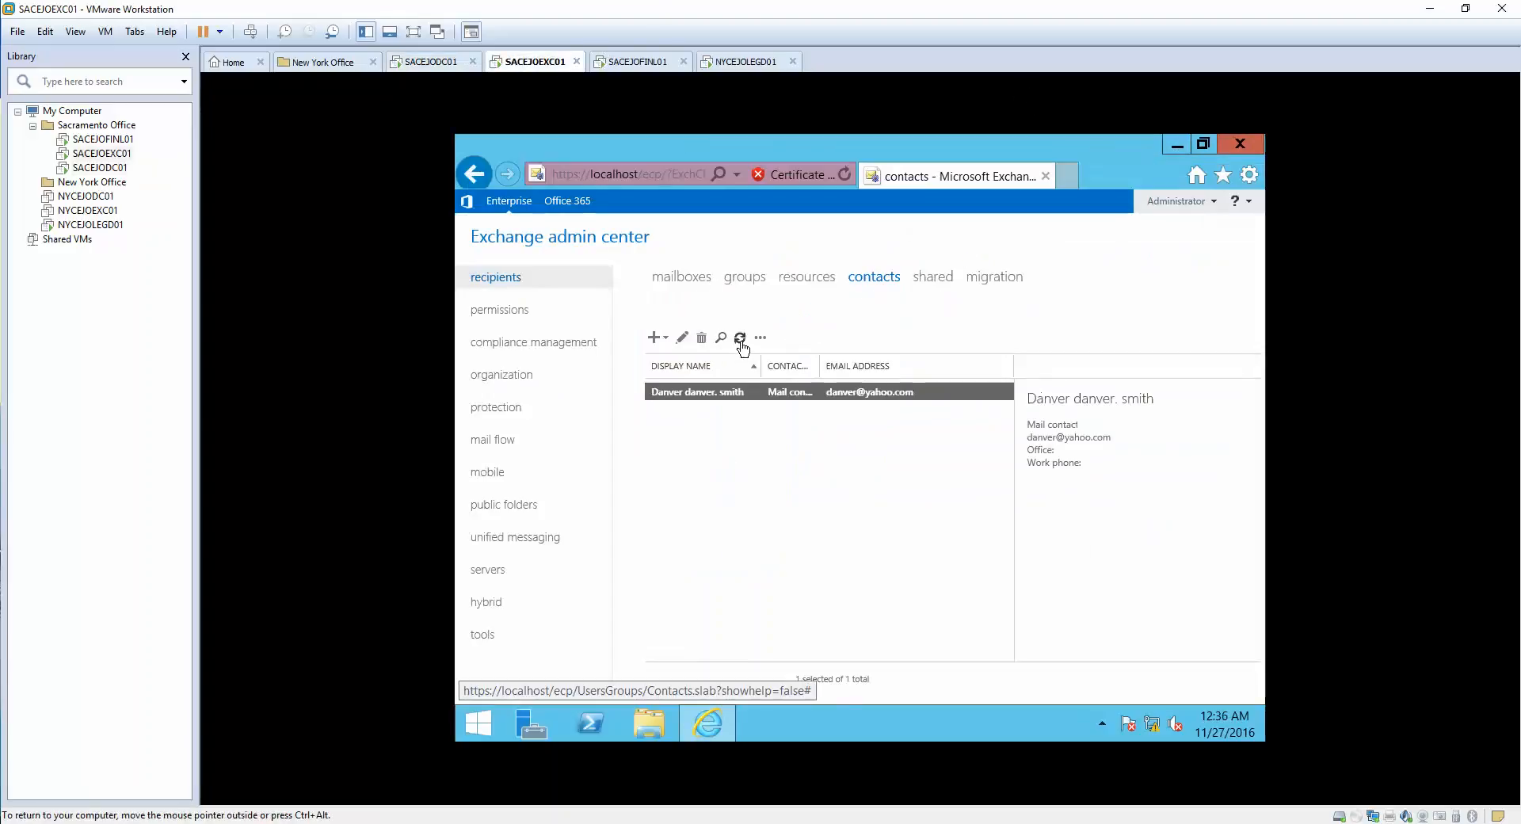
pyautogui.click(742, 343)
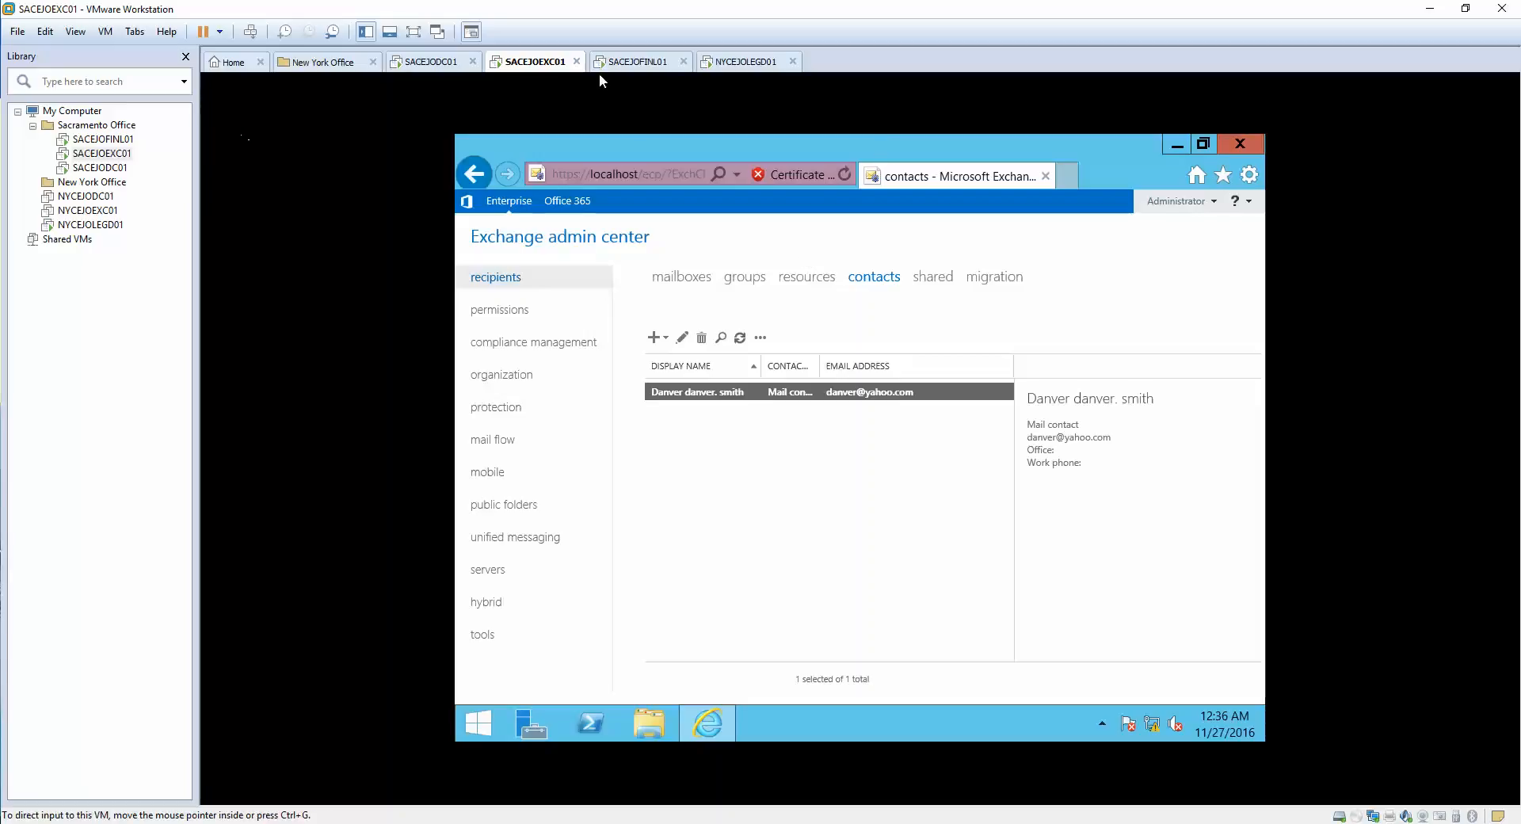
pyautogui.click(636, 62)
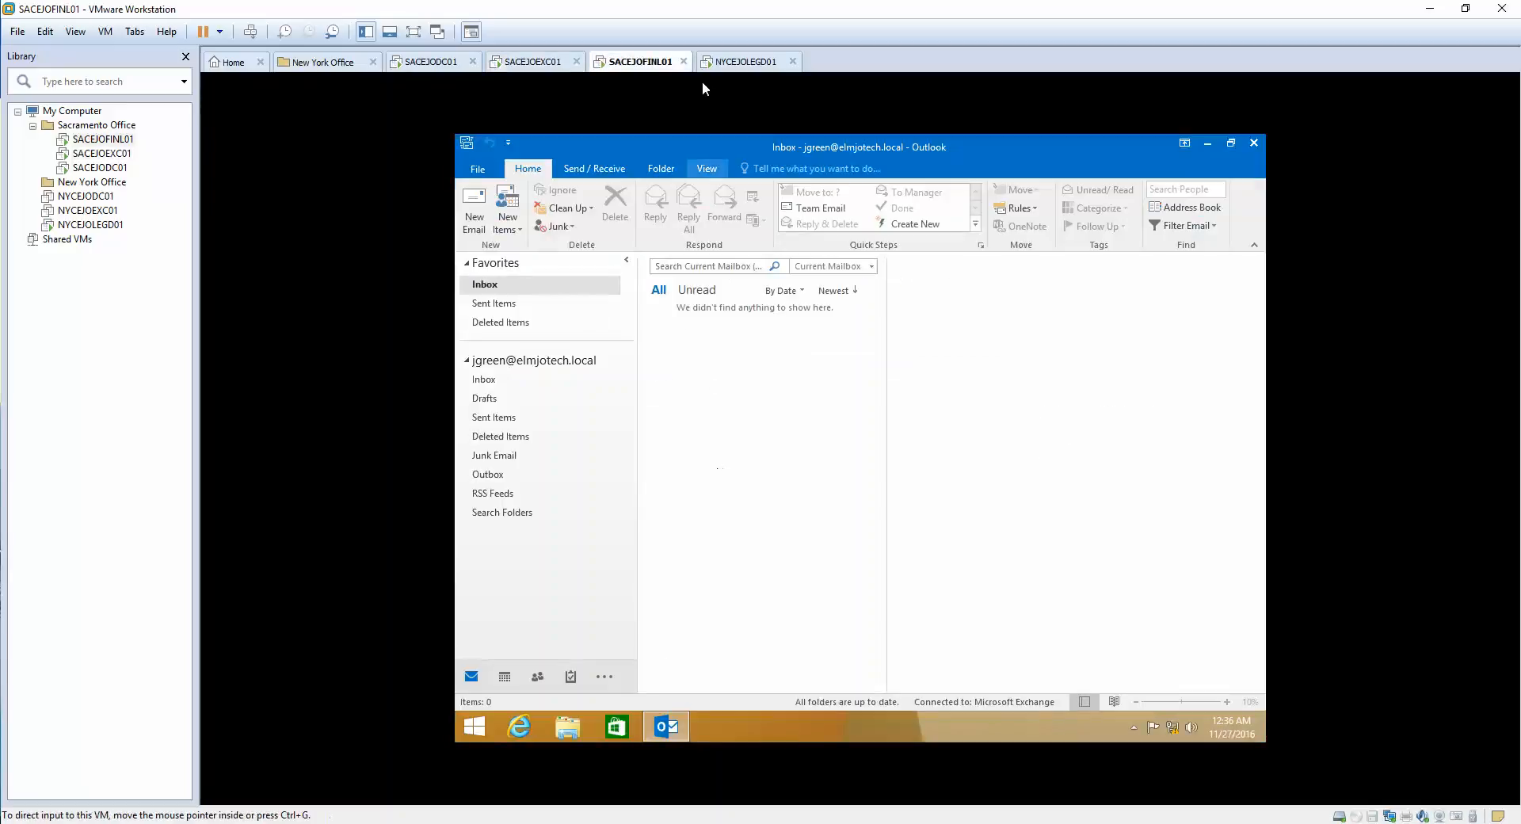
# - On NYCEJOLEGD01, cancel Outlook's Add Account setup and confirm exiting the wizard
pyautogui.click(741, 61)
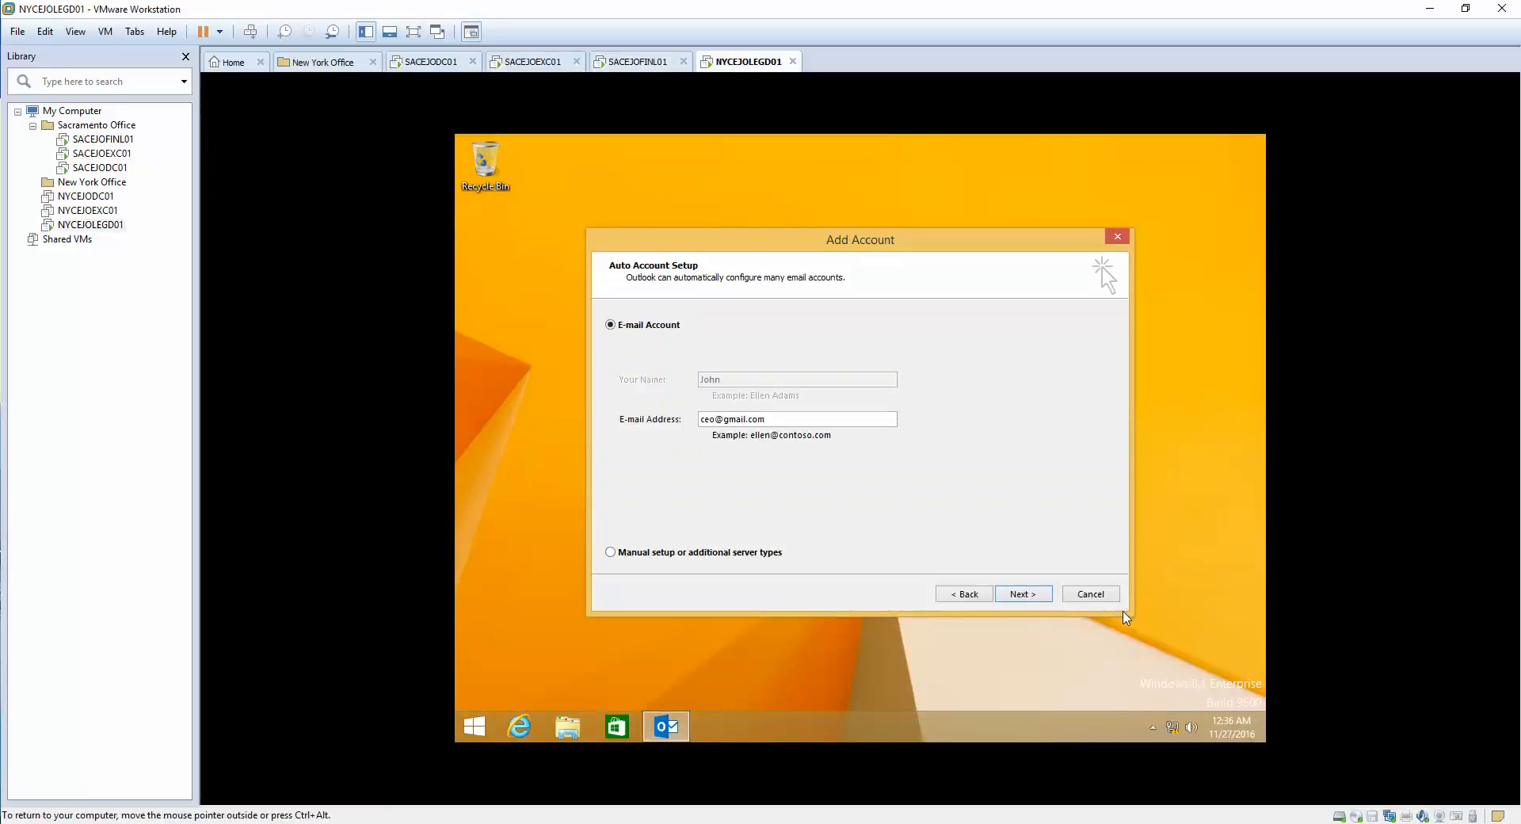
pyautogui.click(1098, 598)
pyautogui.click(912, 491)
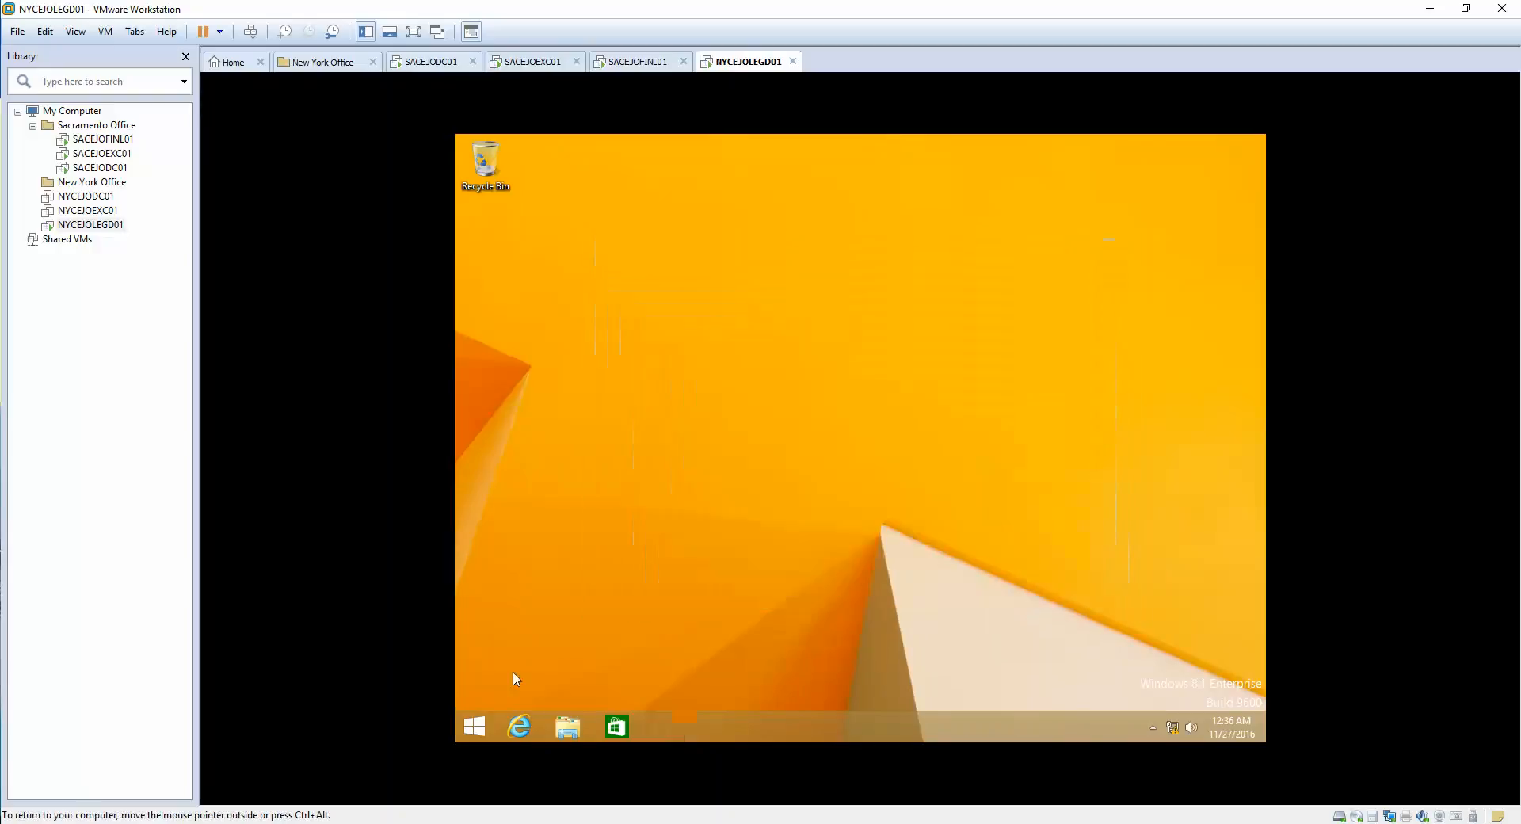
# - Sign the current user out of Windows from the Start screen's account menu
pyautogui.click(477, 730)
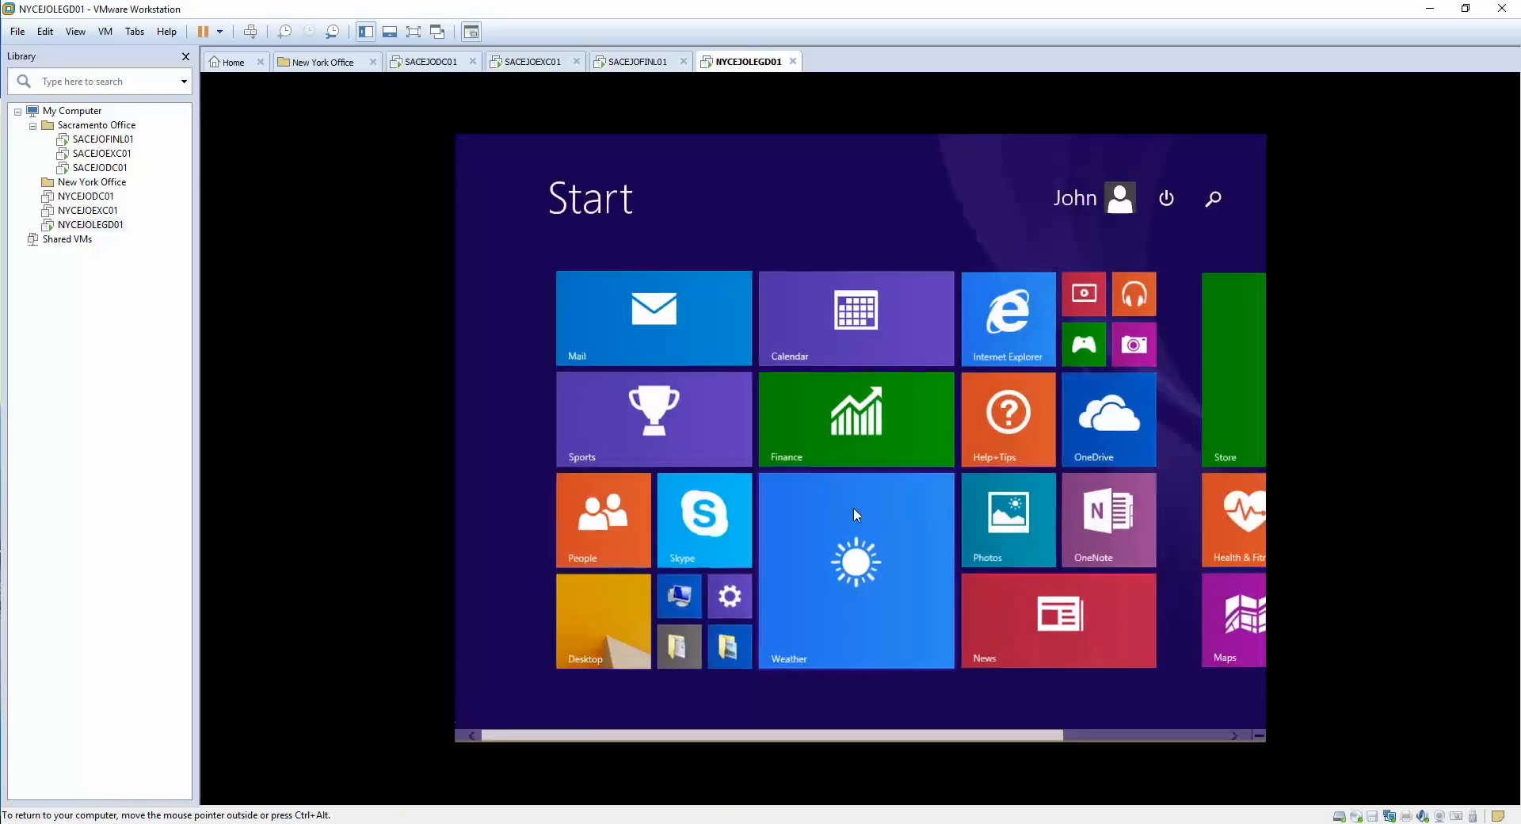
pyautogui.click(1119, 198)
pyautogui.click(1000, 314)
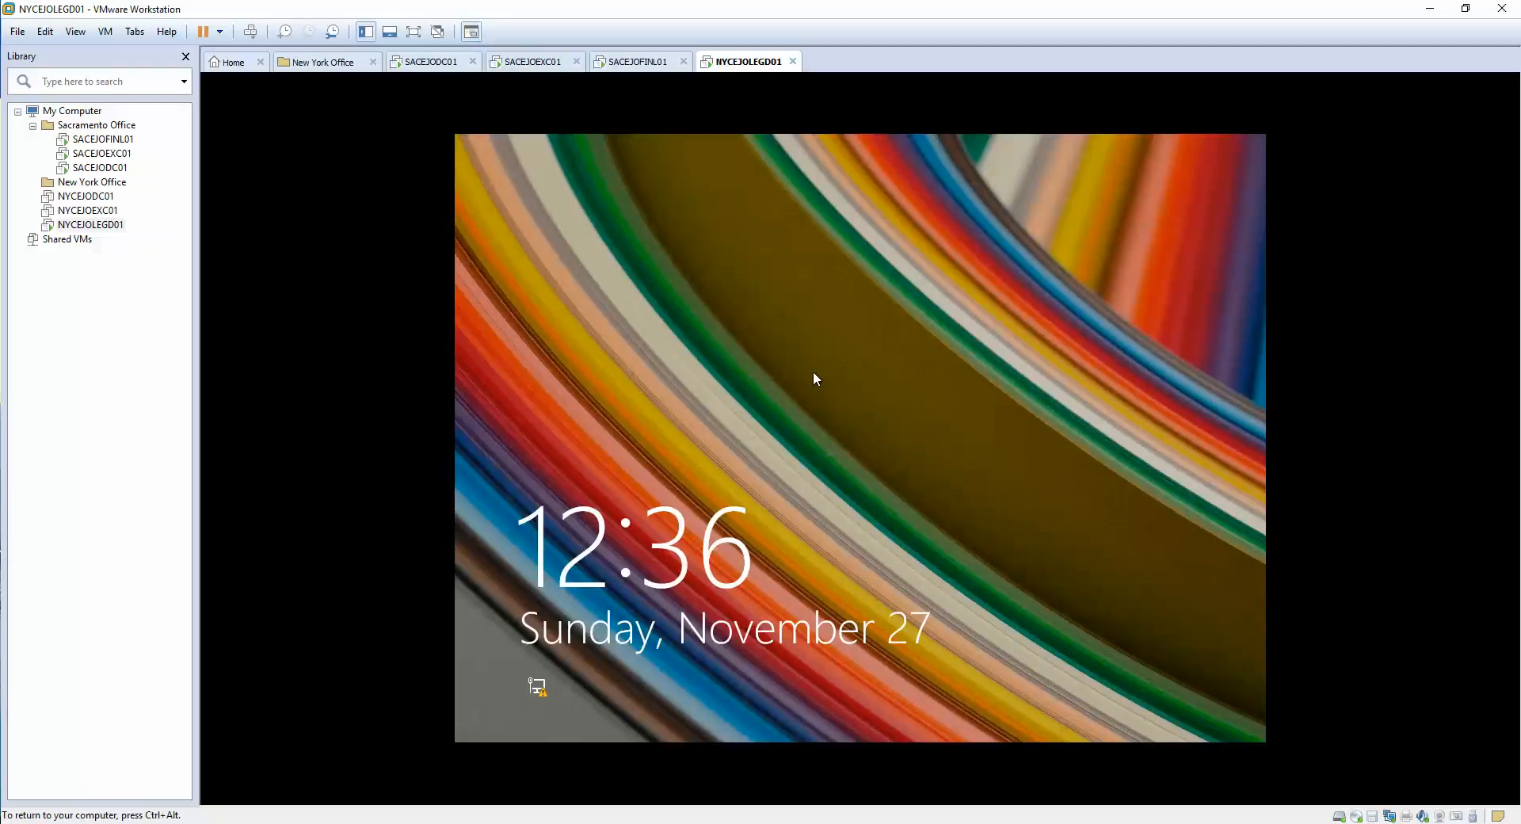
# - Dismiss the lock screen and sign back into NYCEJOLEGD01 with the user's password
pyautogui.click(816, 379)
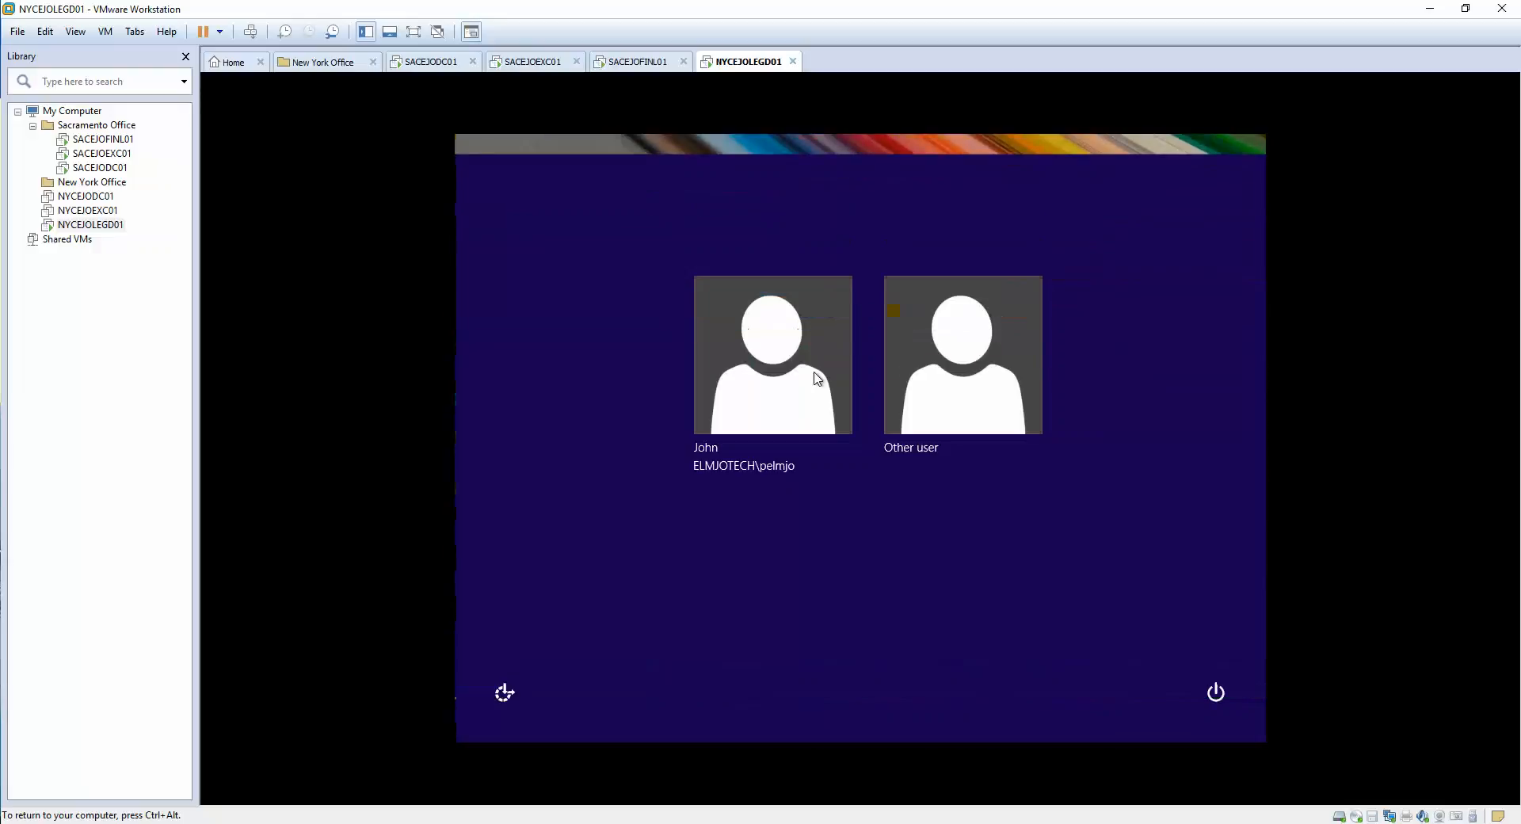
pyautogui.click(772, 395)
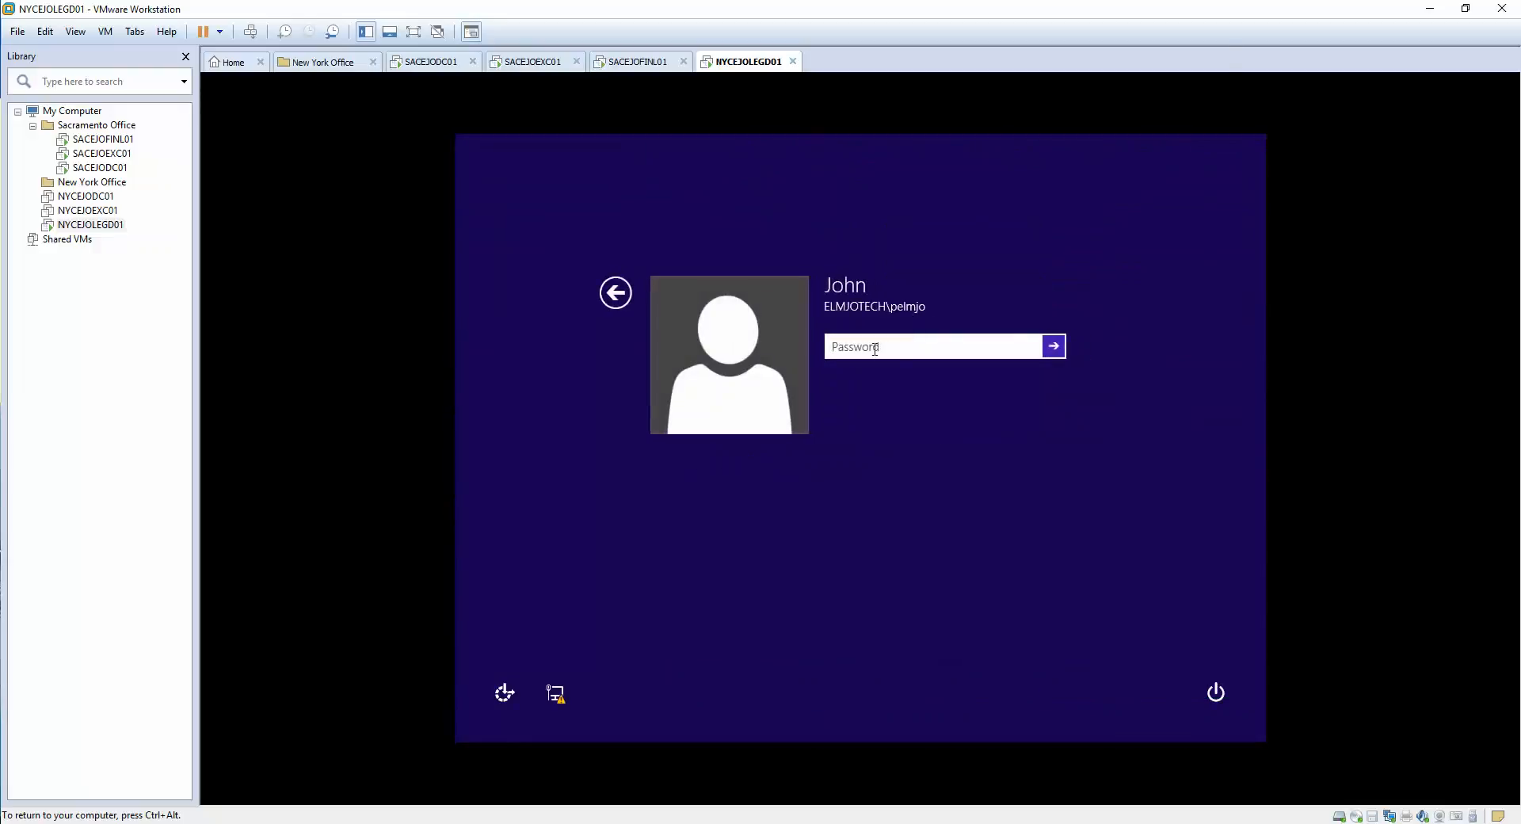
pyautogui.write('Pssword12')
pyautogui.press('Return')
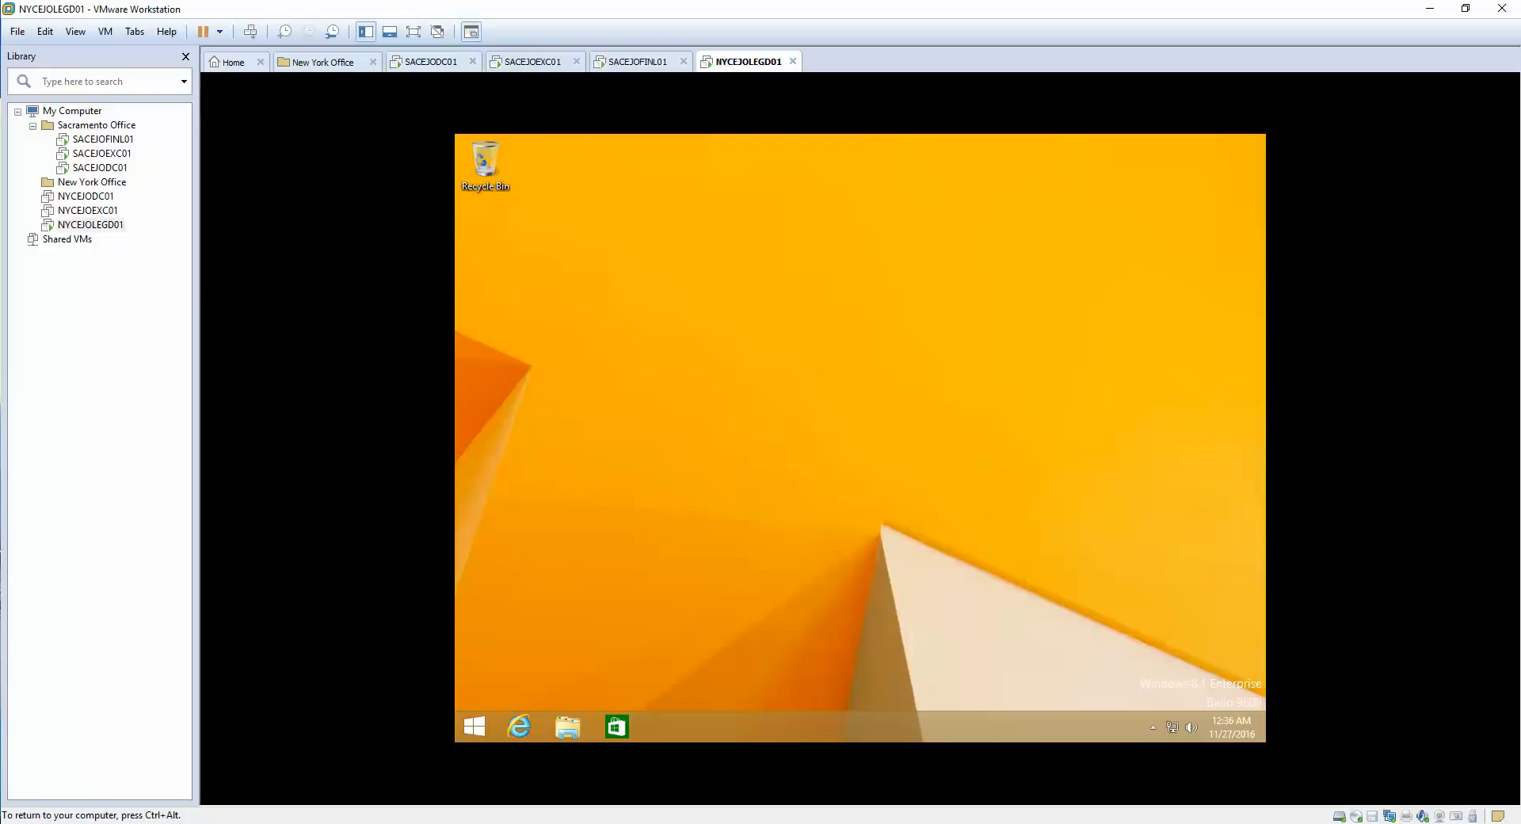
# - Go to the desktop and launch Outlook 2016 from Start search ('outl')
pyautogui.click(474, 729)
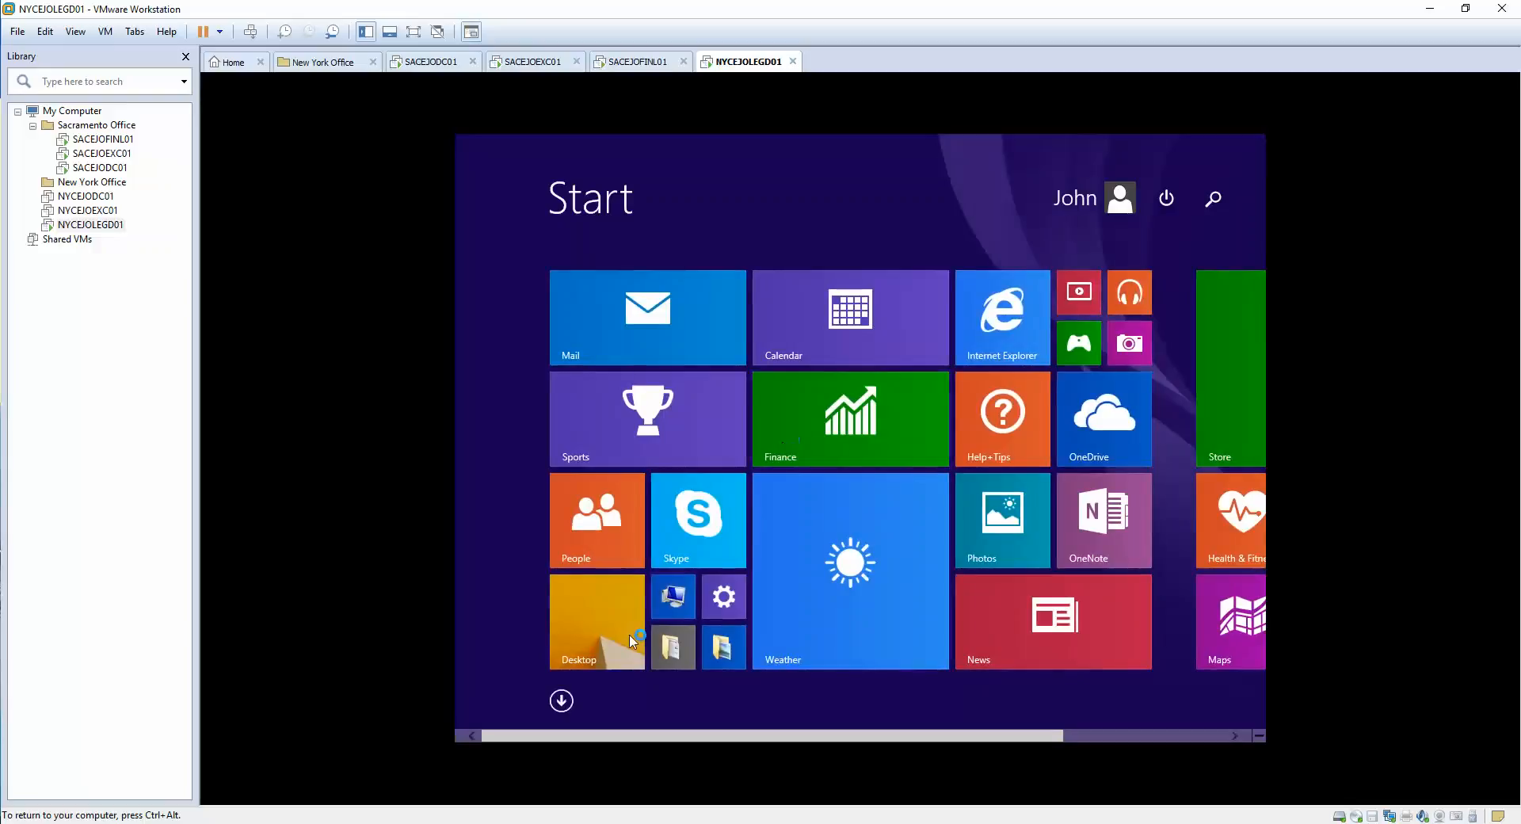
pyautogui.click(598, 648)
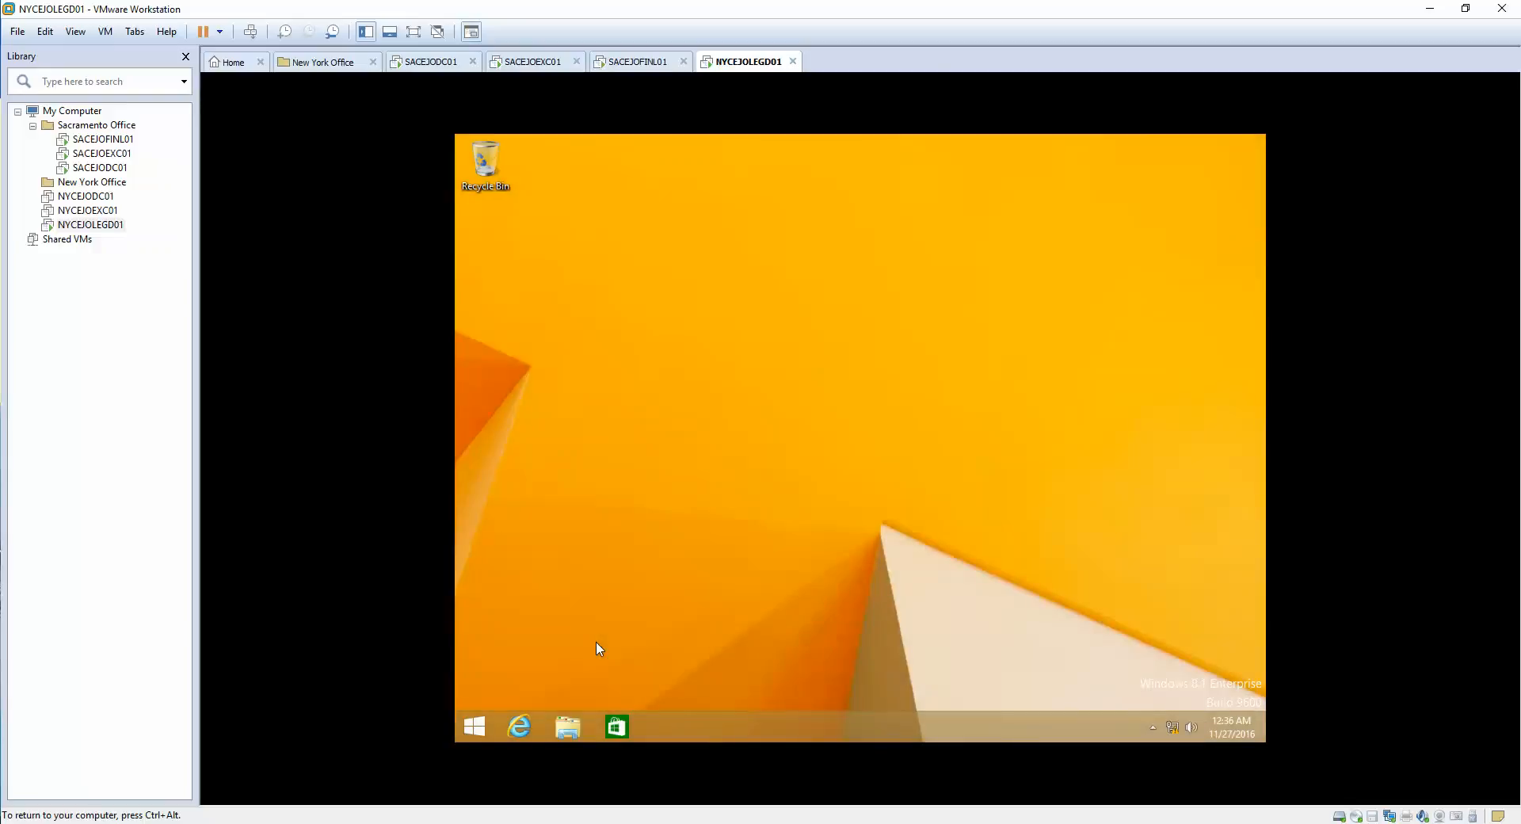
pyautogui.press('super')
pyautogui.write('outlook 2016')
pyautogui.press('Return')
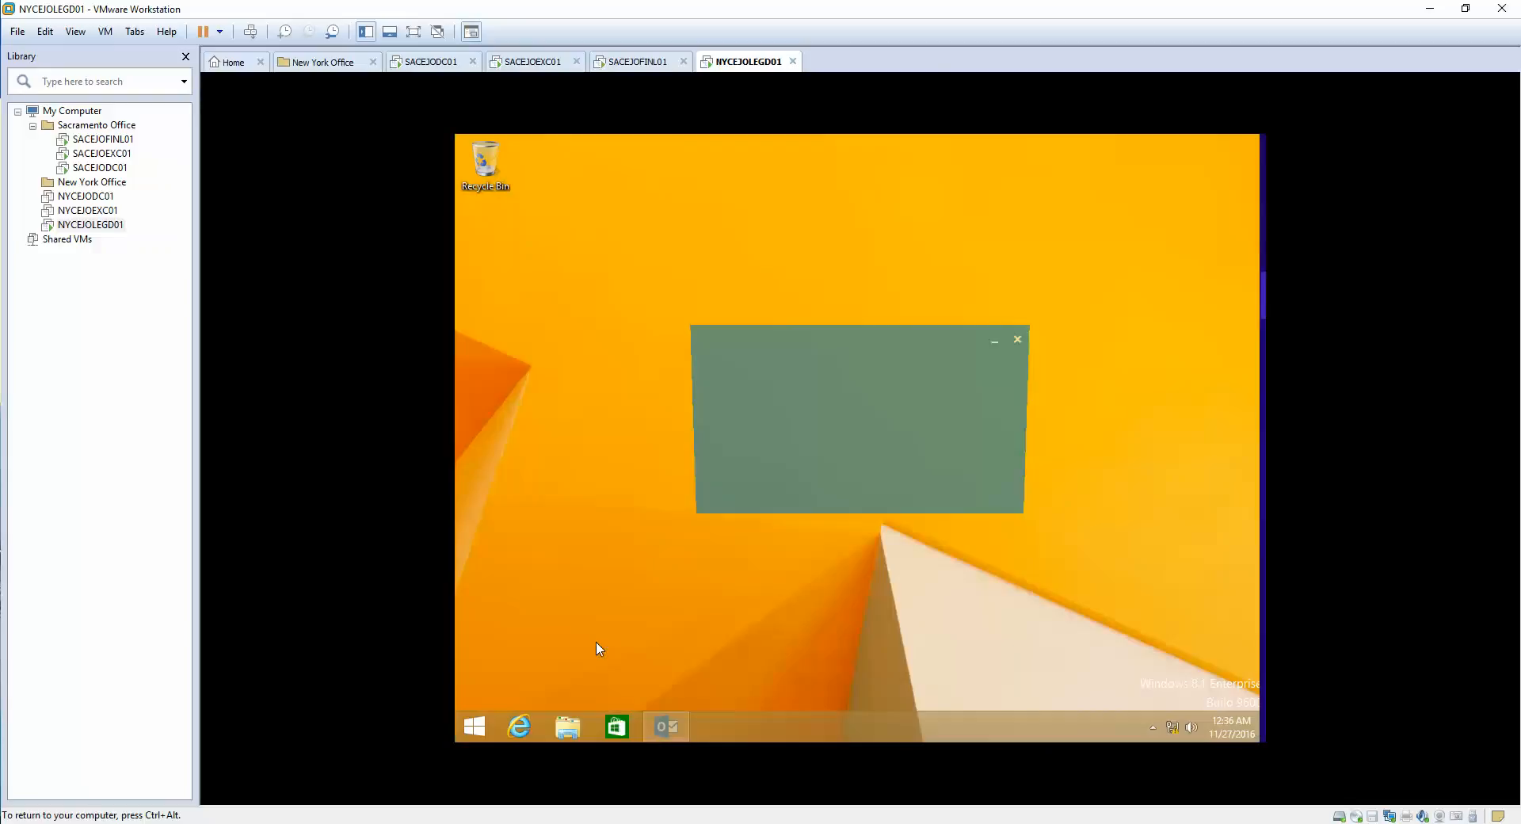
# - Advance Outlook past the welcome pages to Add Account, then cancel and confirm exiting
pyautogui.click(1023, 594)
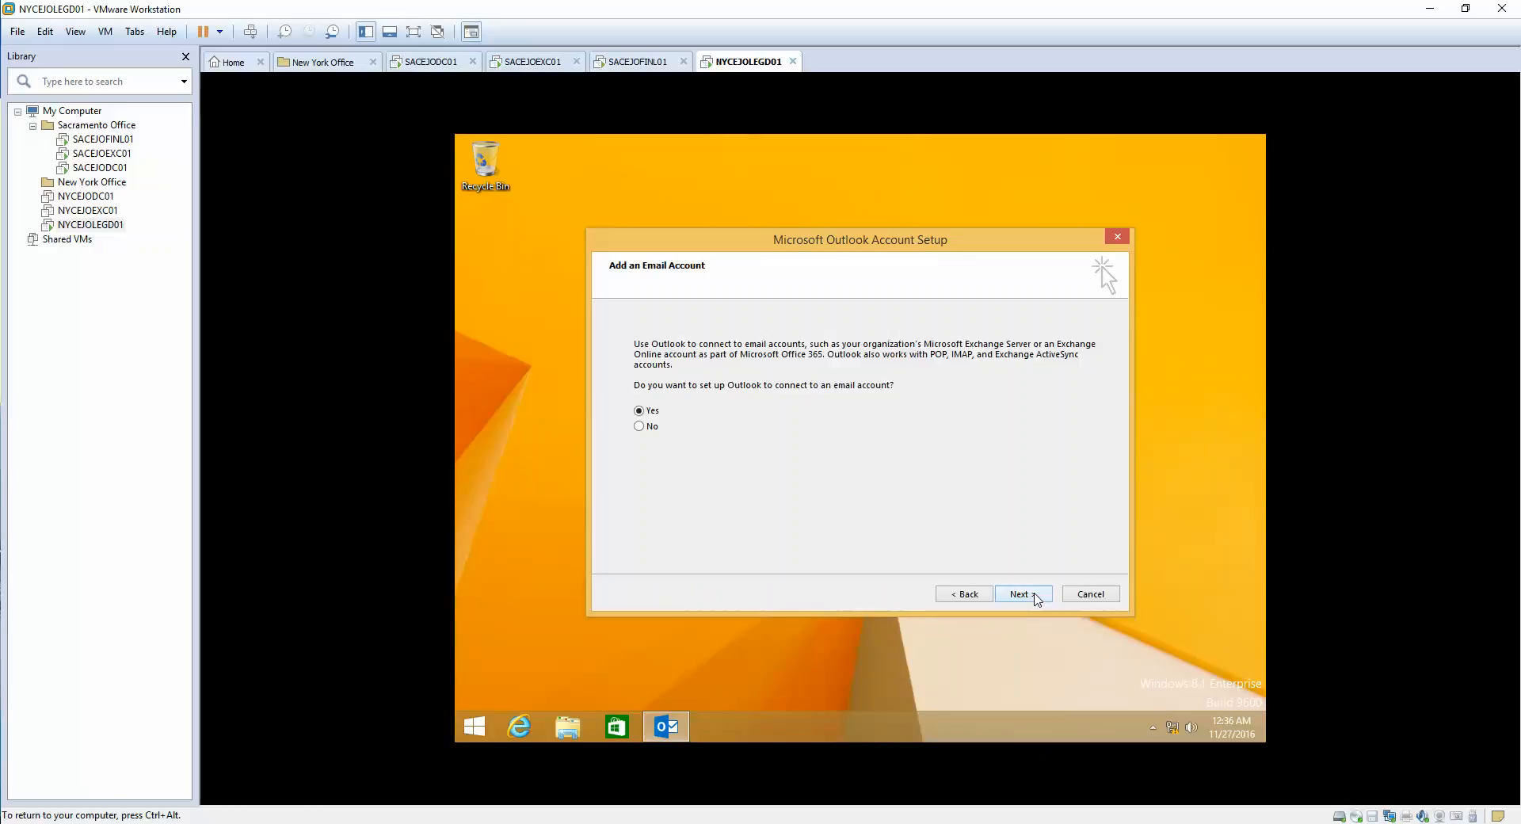
pyautogui.click(1025, 601)
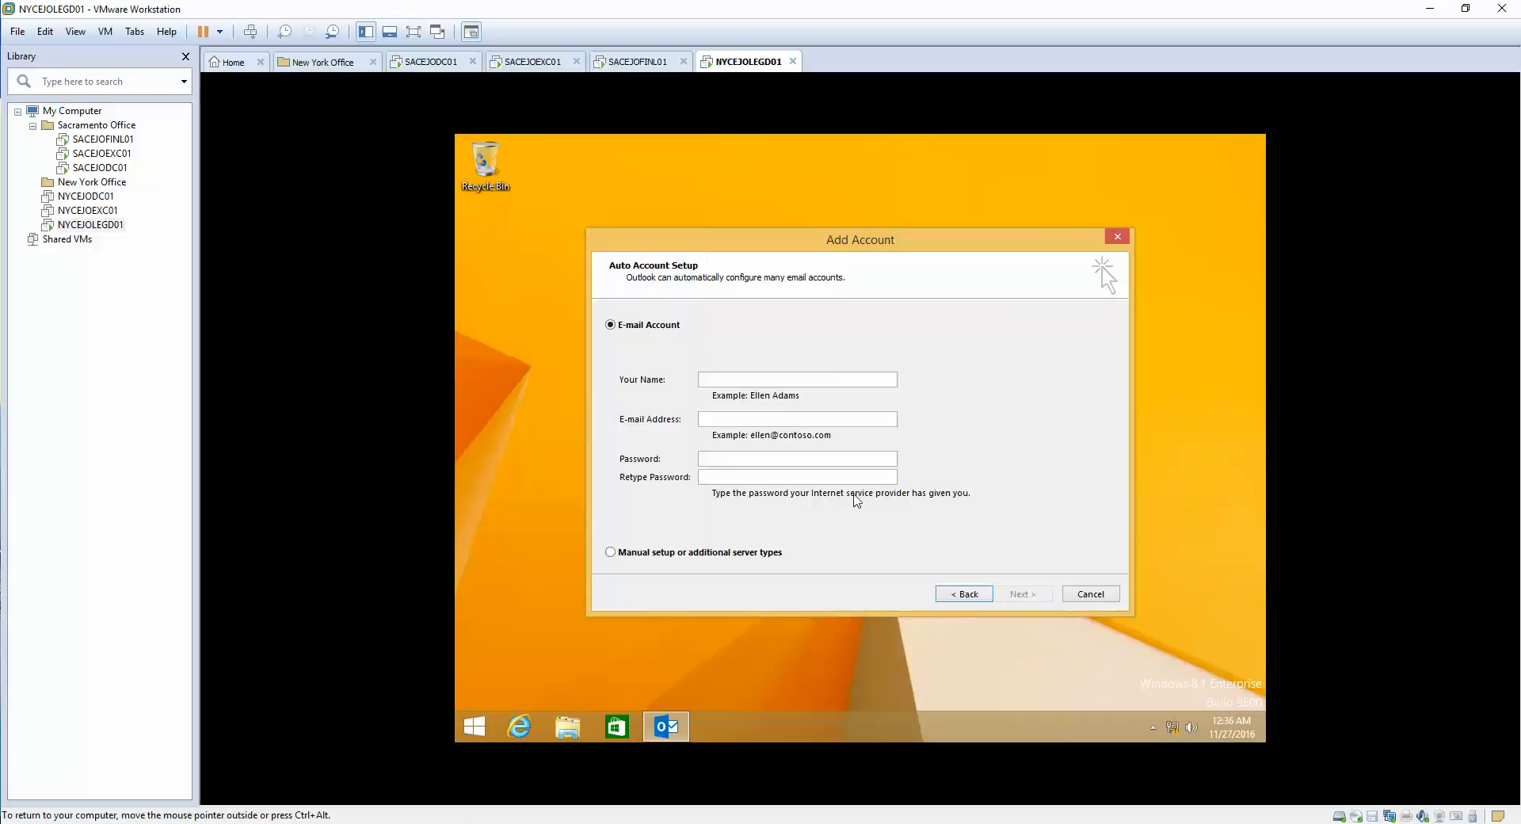
pyautogui.click(1091, 594)
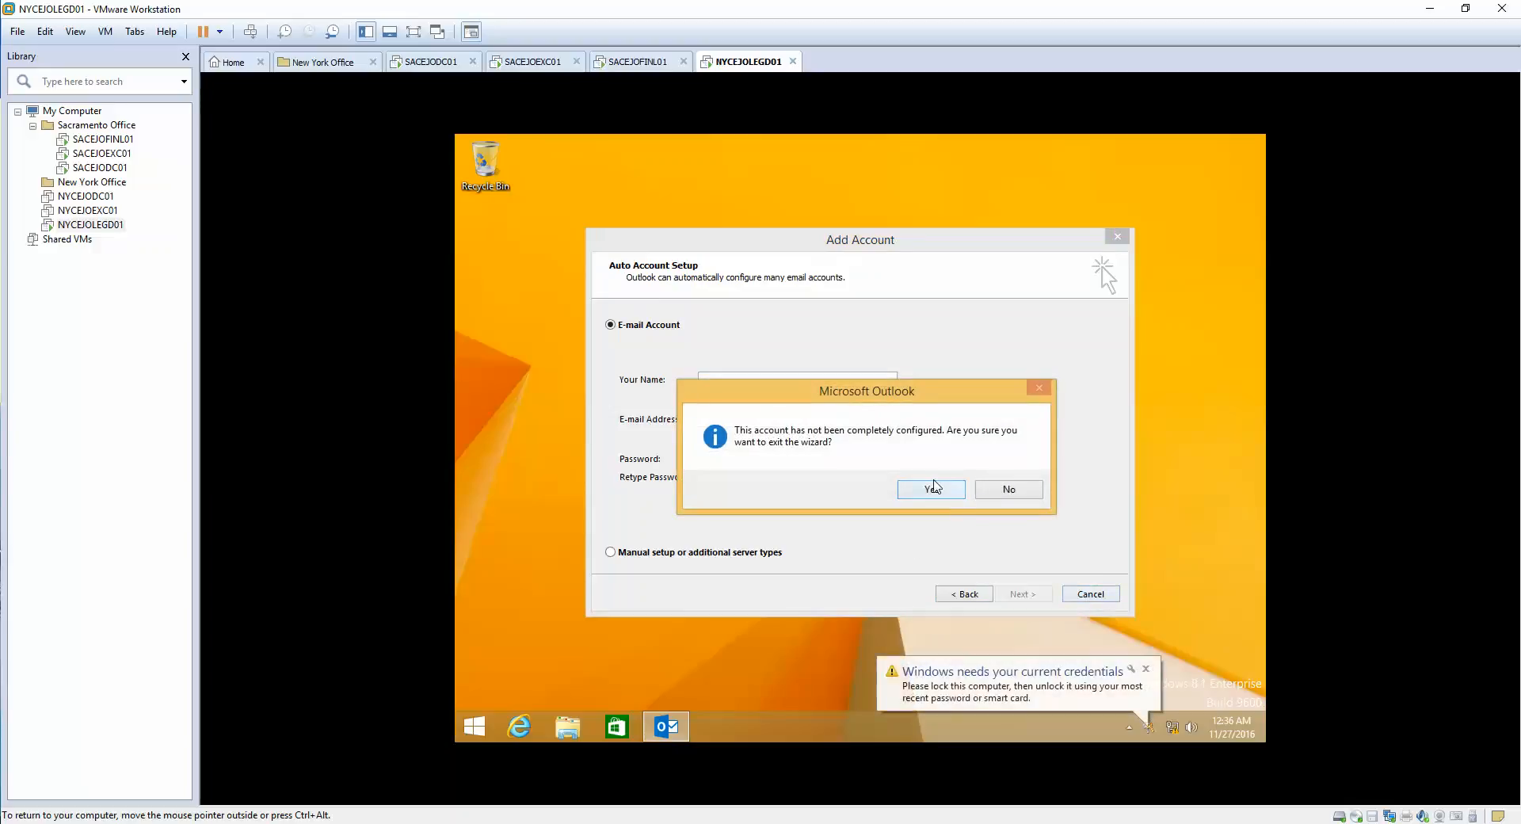
pyautogui.press('Return')
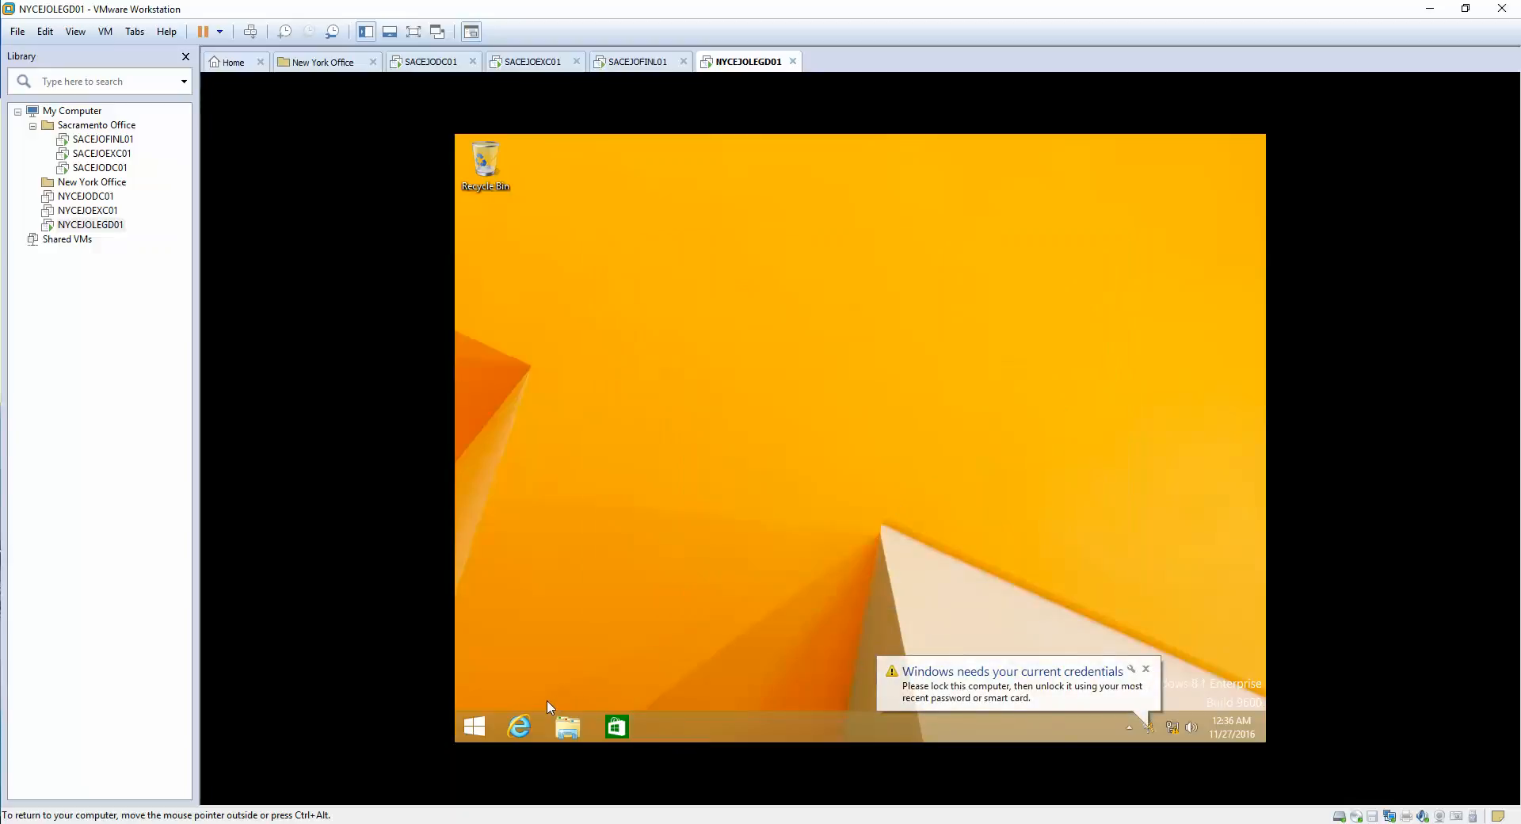
# - Restart NYCEJOLEGD01 from the Start screen's power options and release input to the host
pyautogui.click(474, 725)
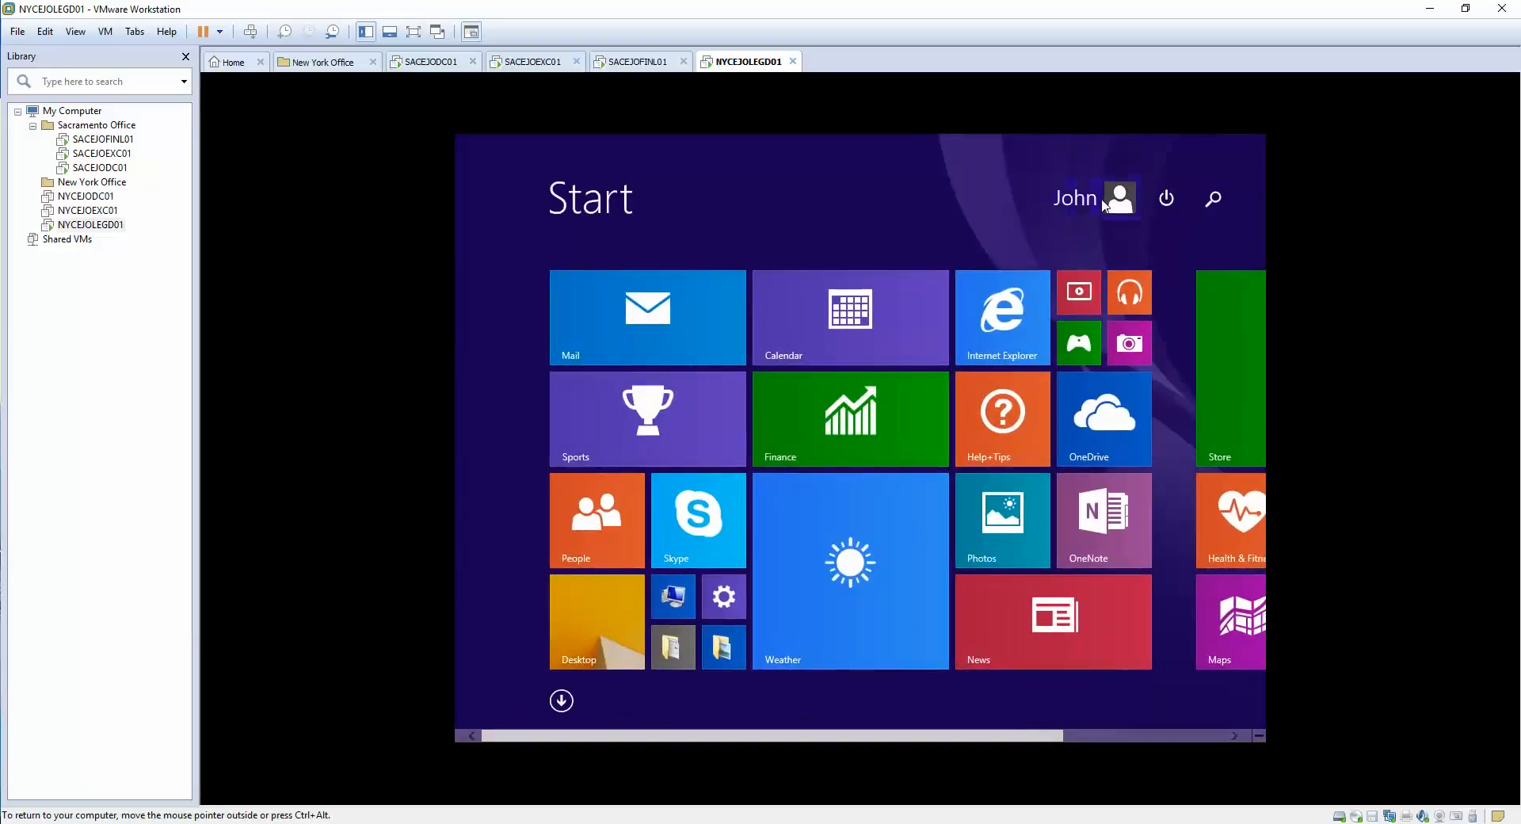
pyautogui.click(1167, 202)
pyautogui.click(1145, 305)
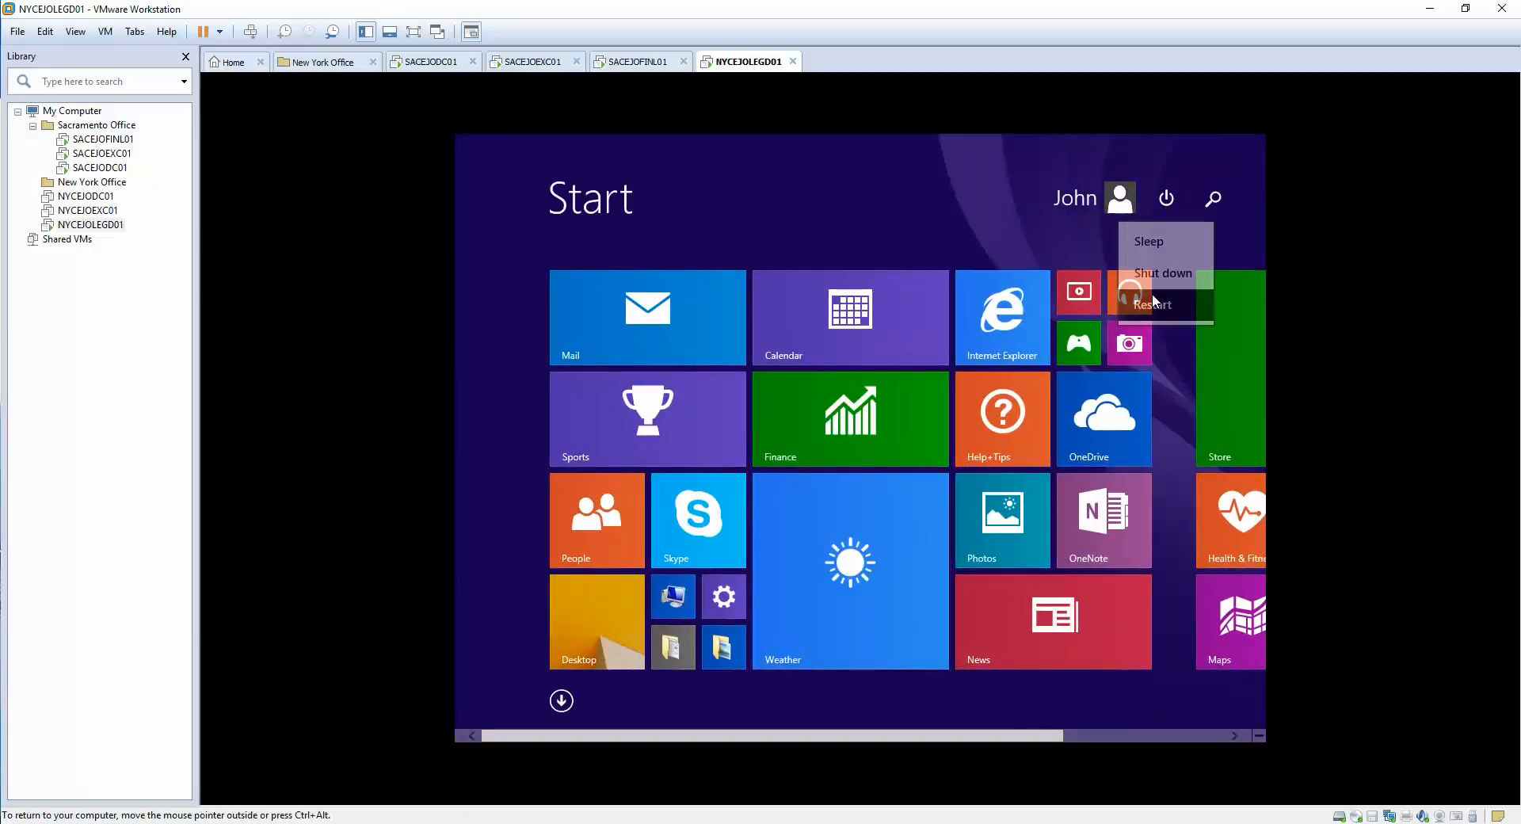
pyautogui.hotkey('ctrl', 'alt')
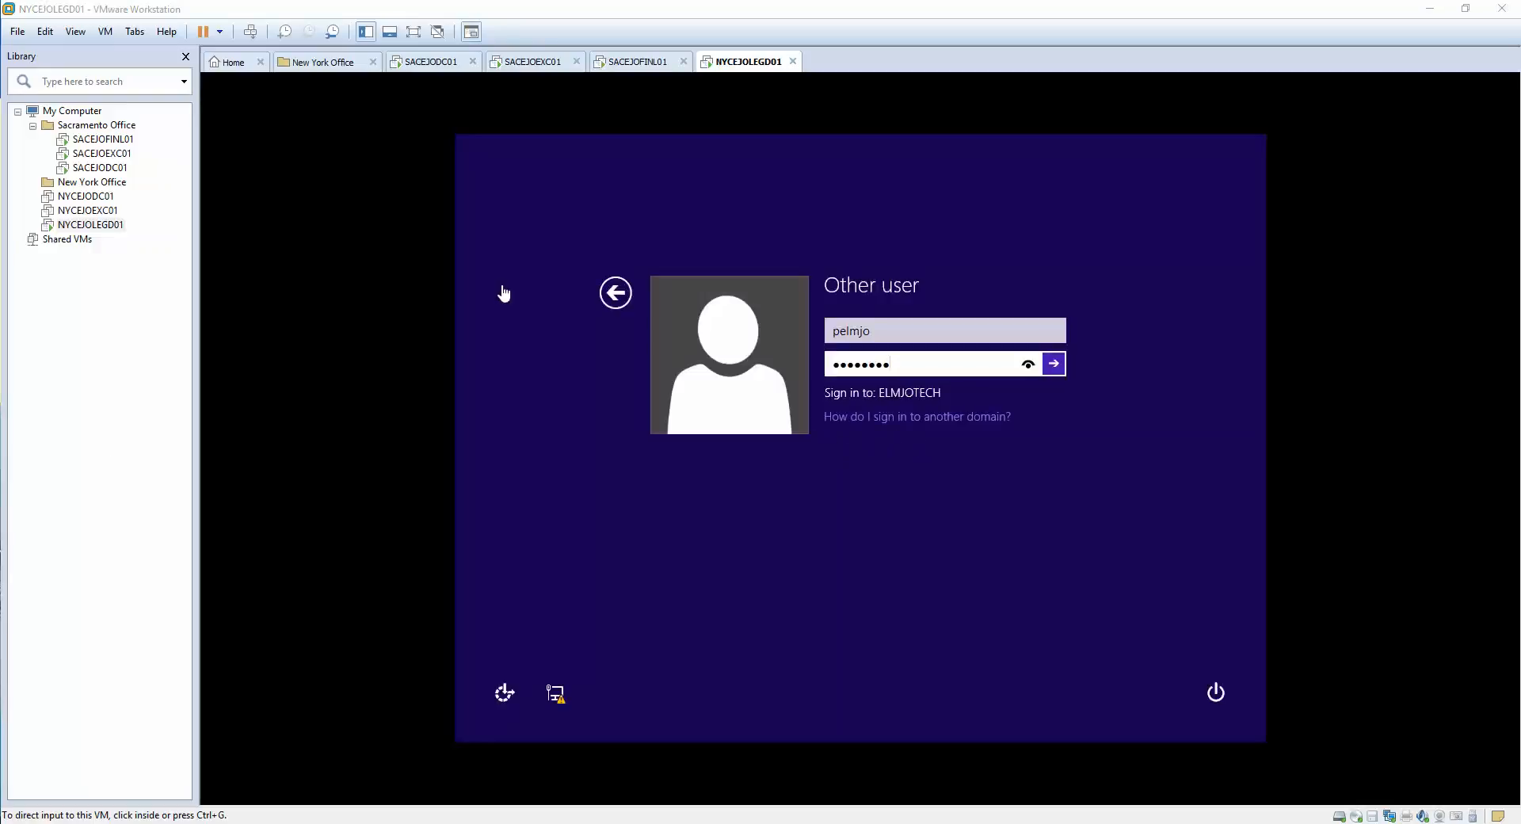
# - Sign in as the other ELMJOTECH domain user, re-entering the password after an incorrect-password error
pyautogui.press('Return')
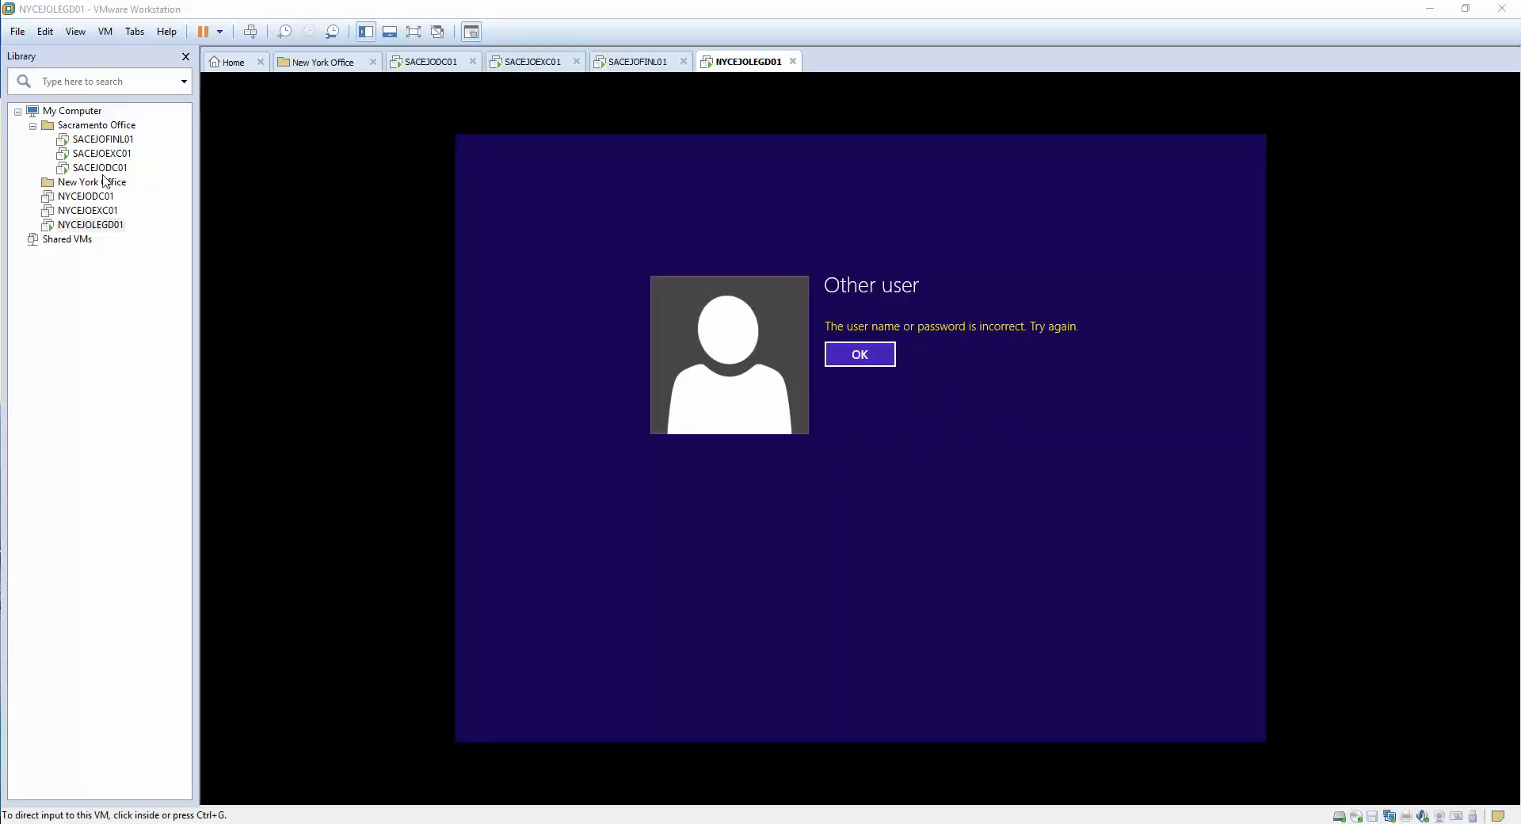
pyautogui.click(860, 354)
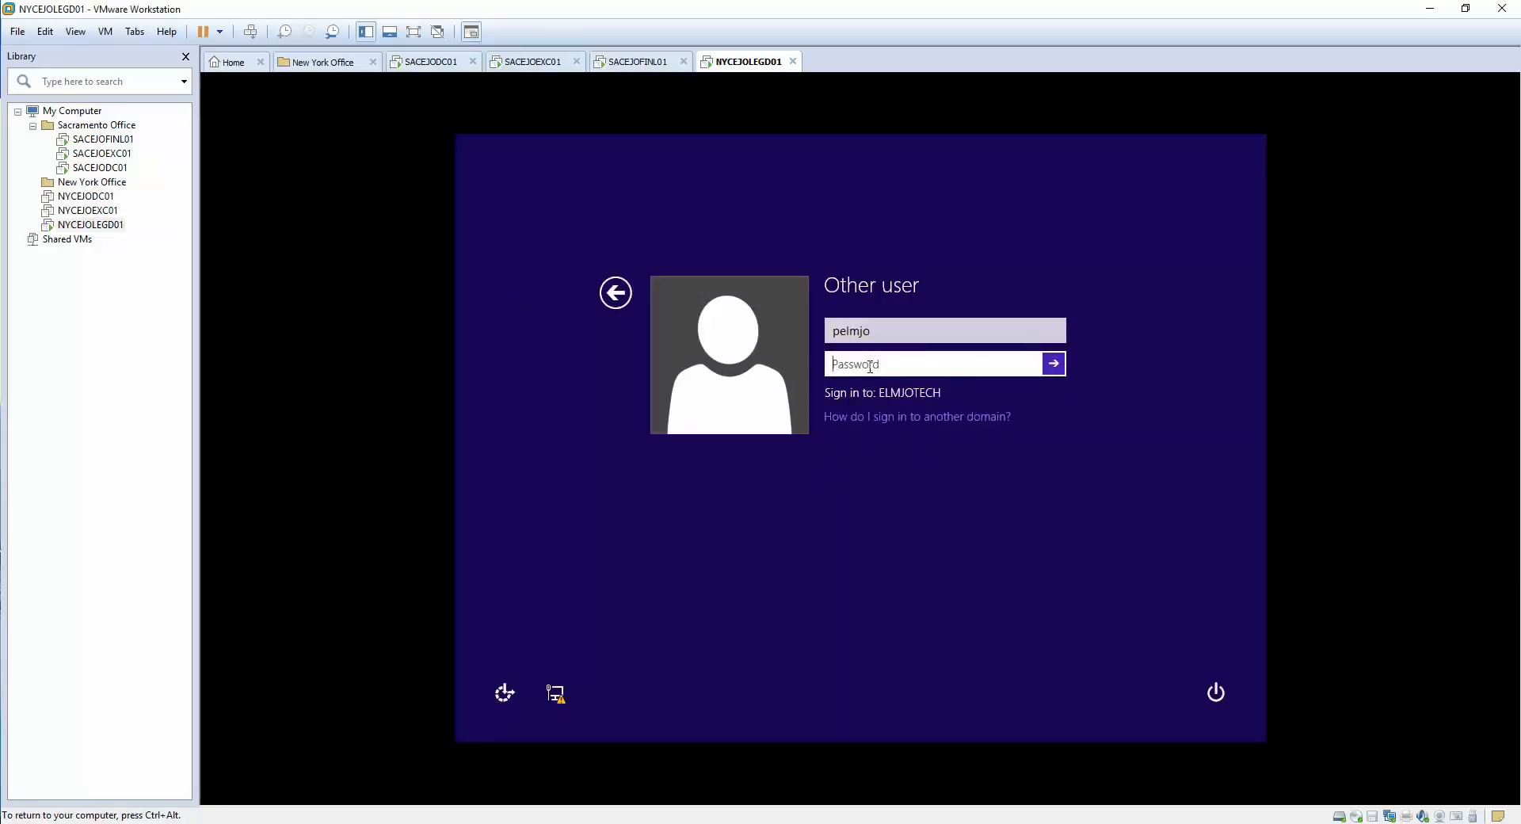
pyautogui.write('•••••••••••')
pyautogui.press('Return')
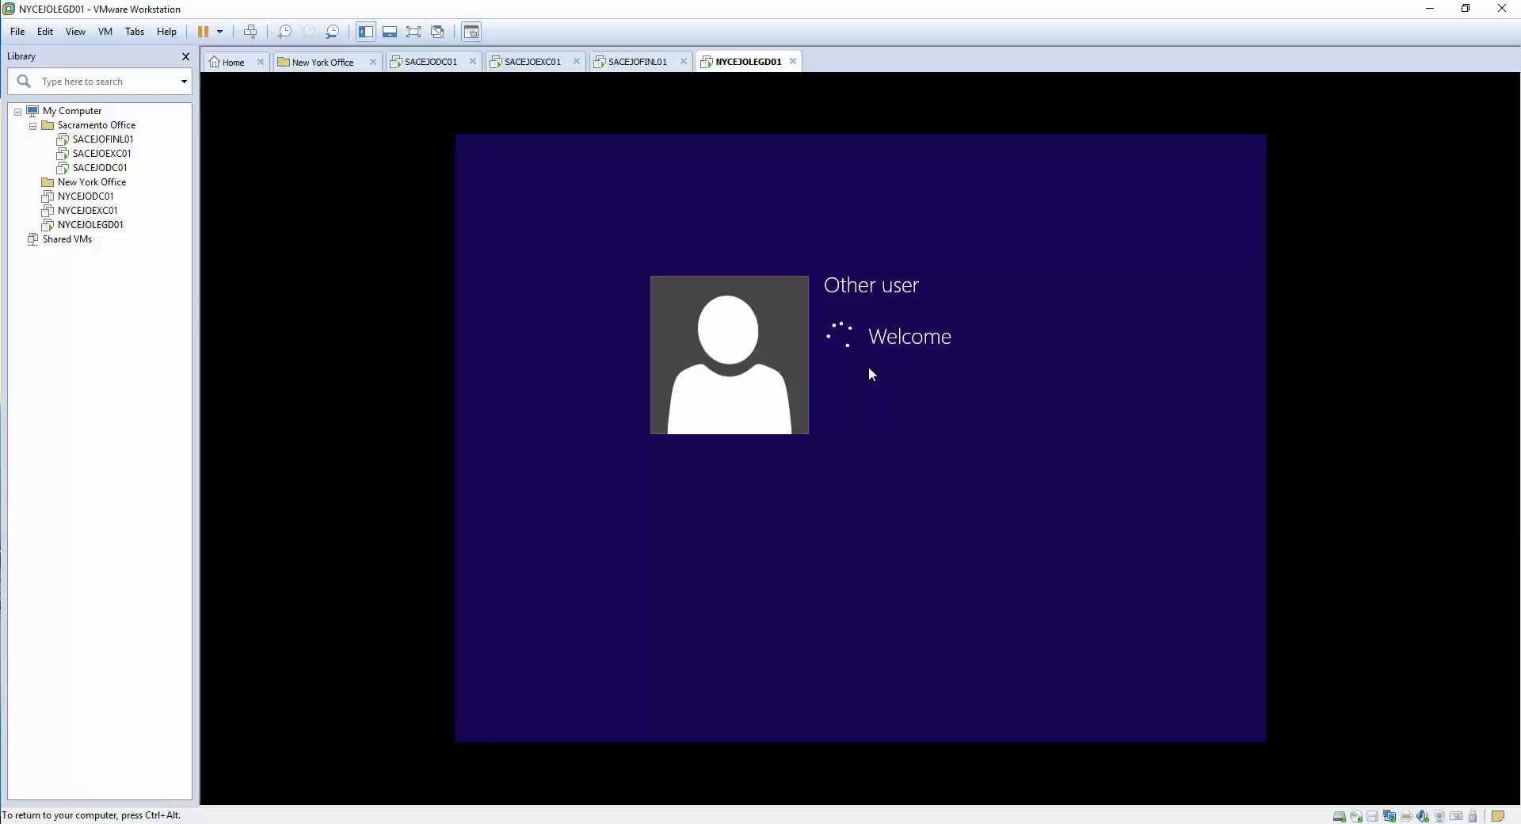
pyautogui.hotkey('ctrl', 'alt')
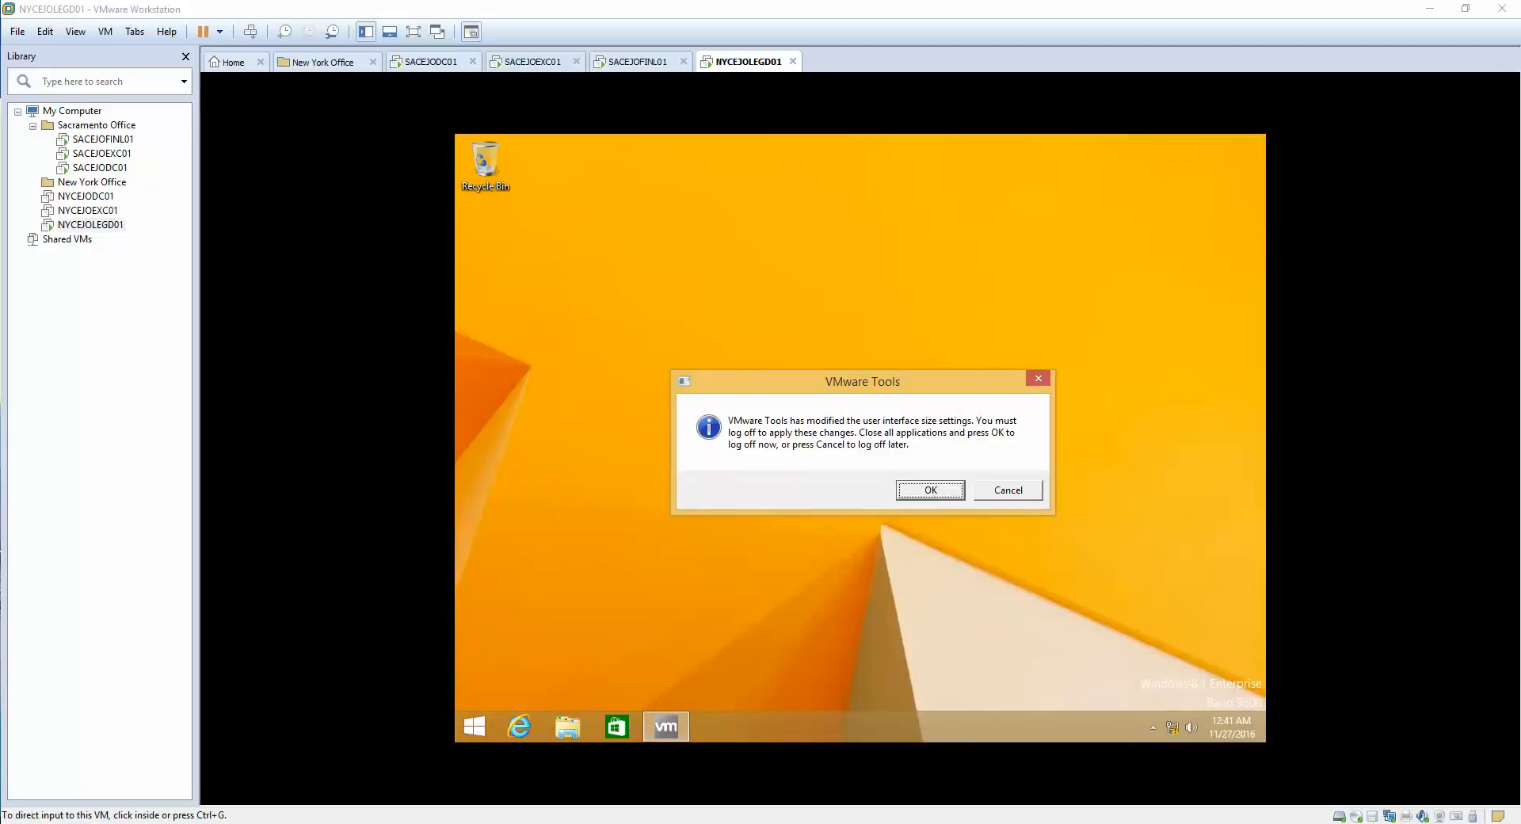
# - Cancel the VMware Tools log-off prompt and launch Outlook 2016 from Start search ('outloo')
pyautogui.click(1004, 499)
pyautogui.click(1011, 494)
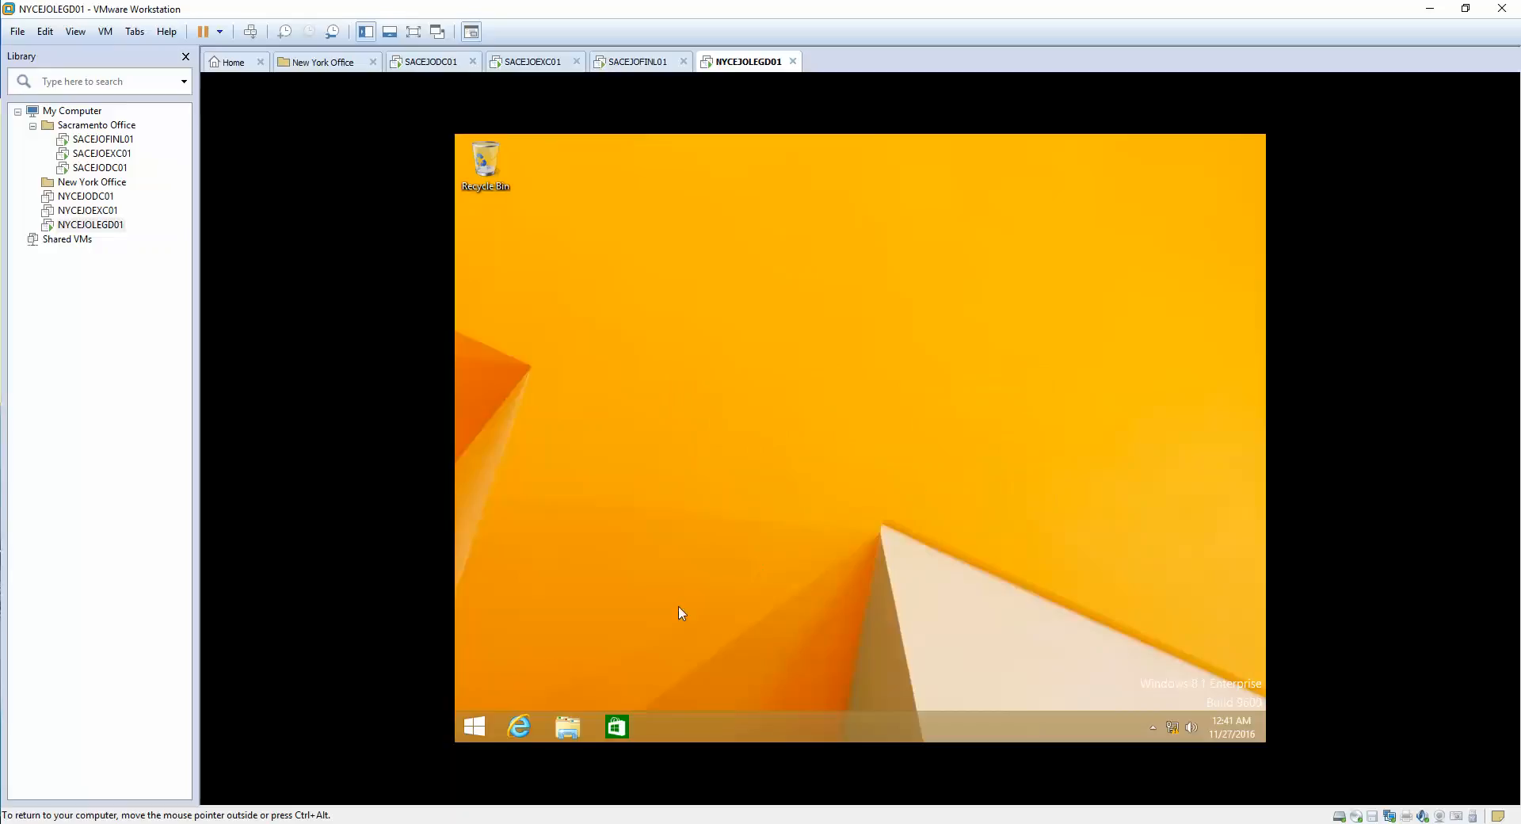
pyautogui.click(477, 730)
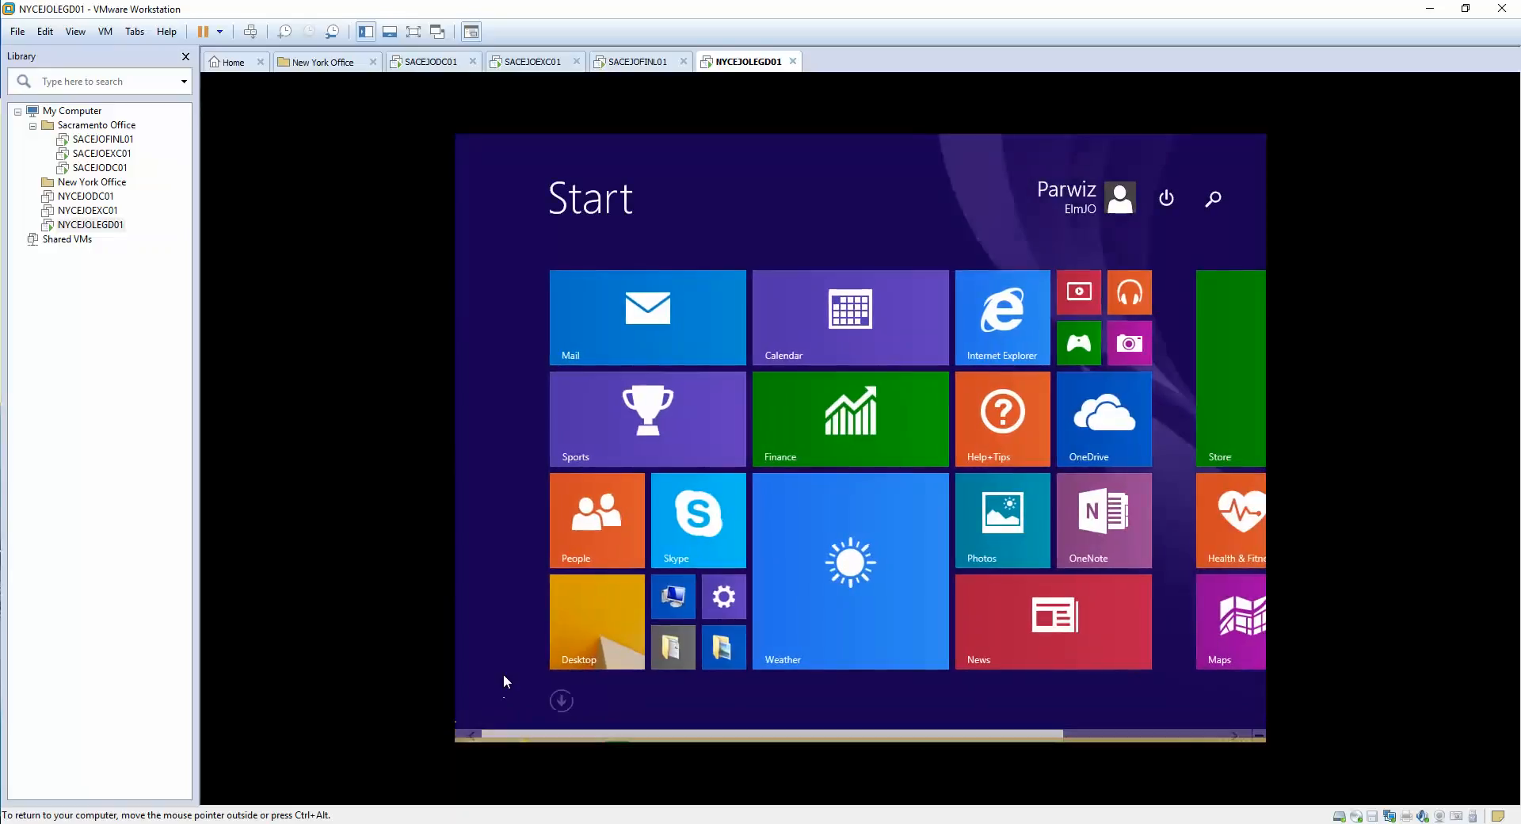
pyautogui.write('outlook 2016')
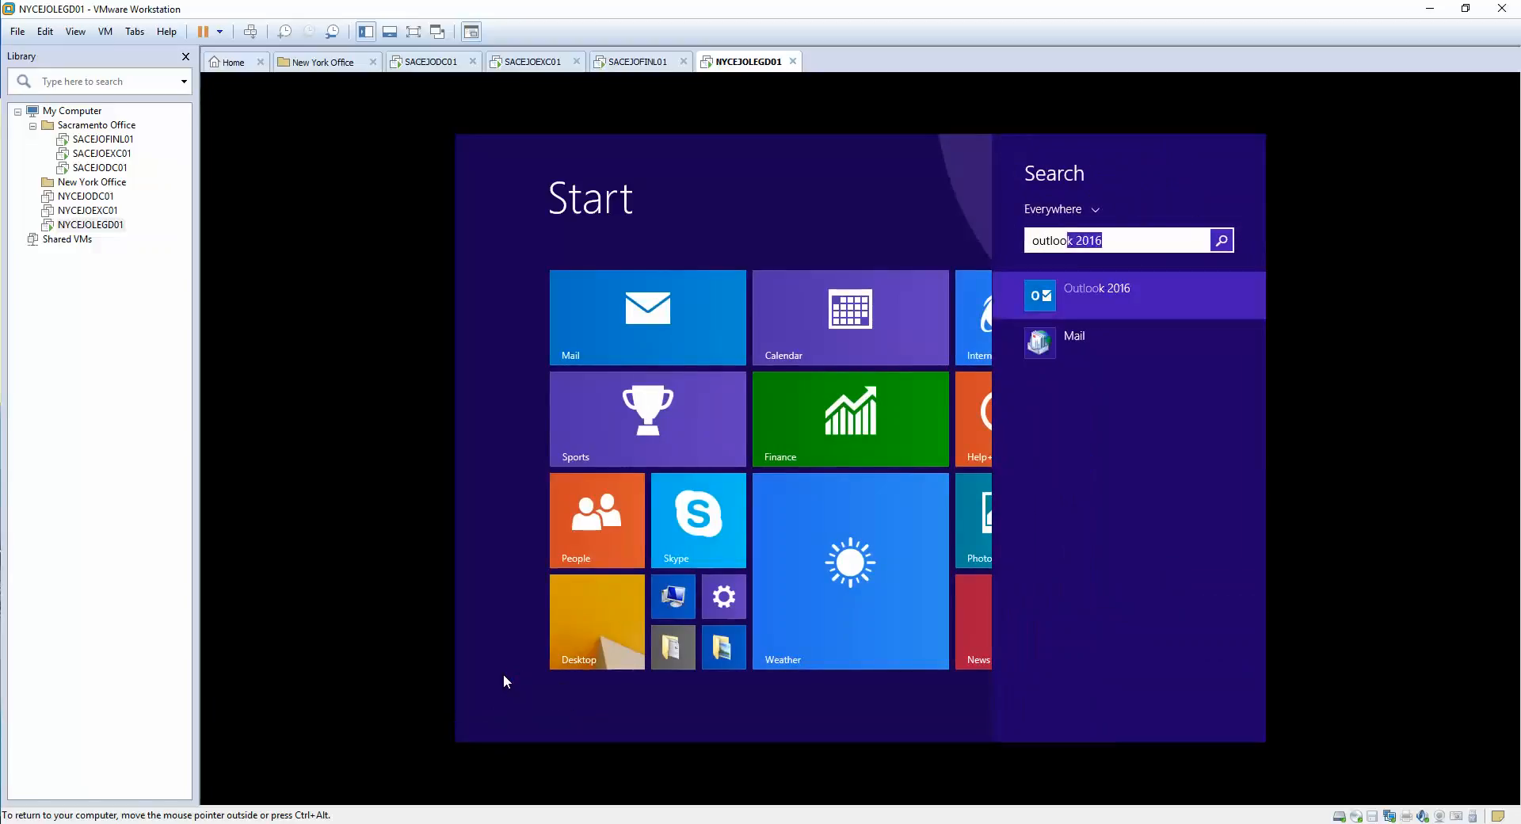
pyautogui.press('Return')
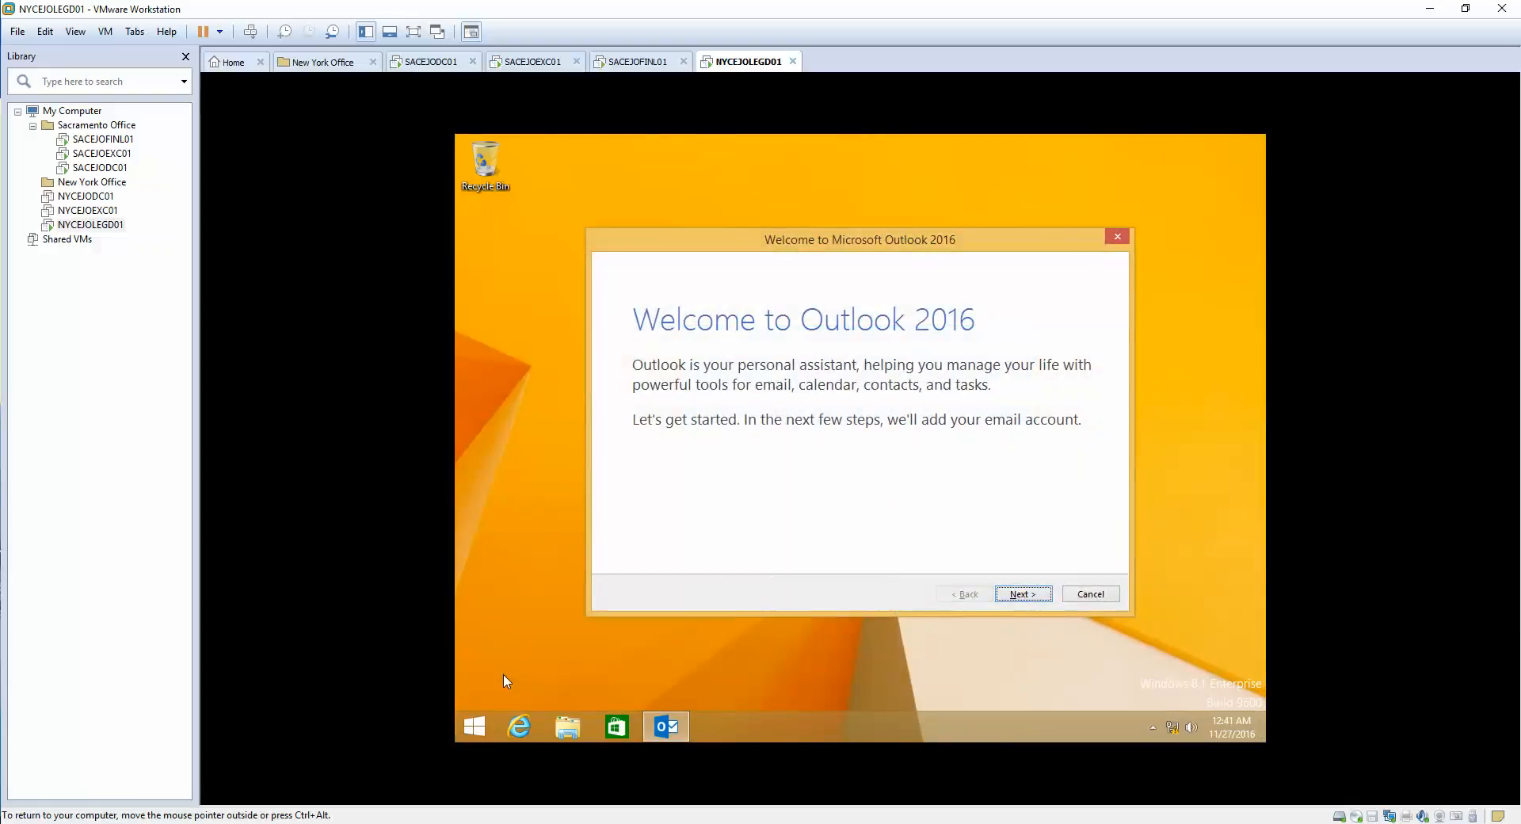
# - Advance Outlook to the auto-filled Add Account page, then view SACEJODC01's Active Directory Users and Computers
pyautogui.click(1023, 595)
pyautogui.click(1022, 597)
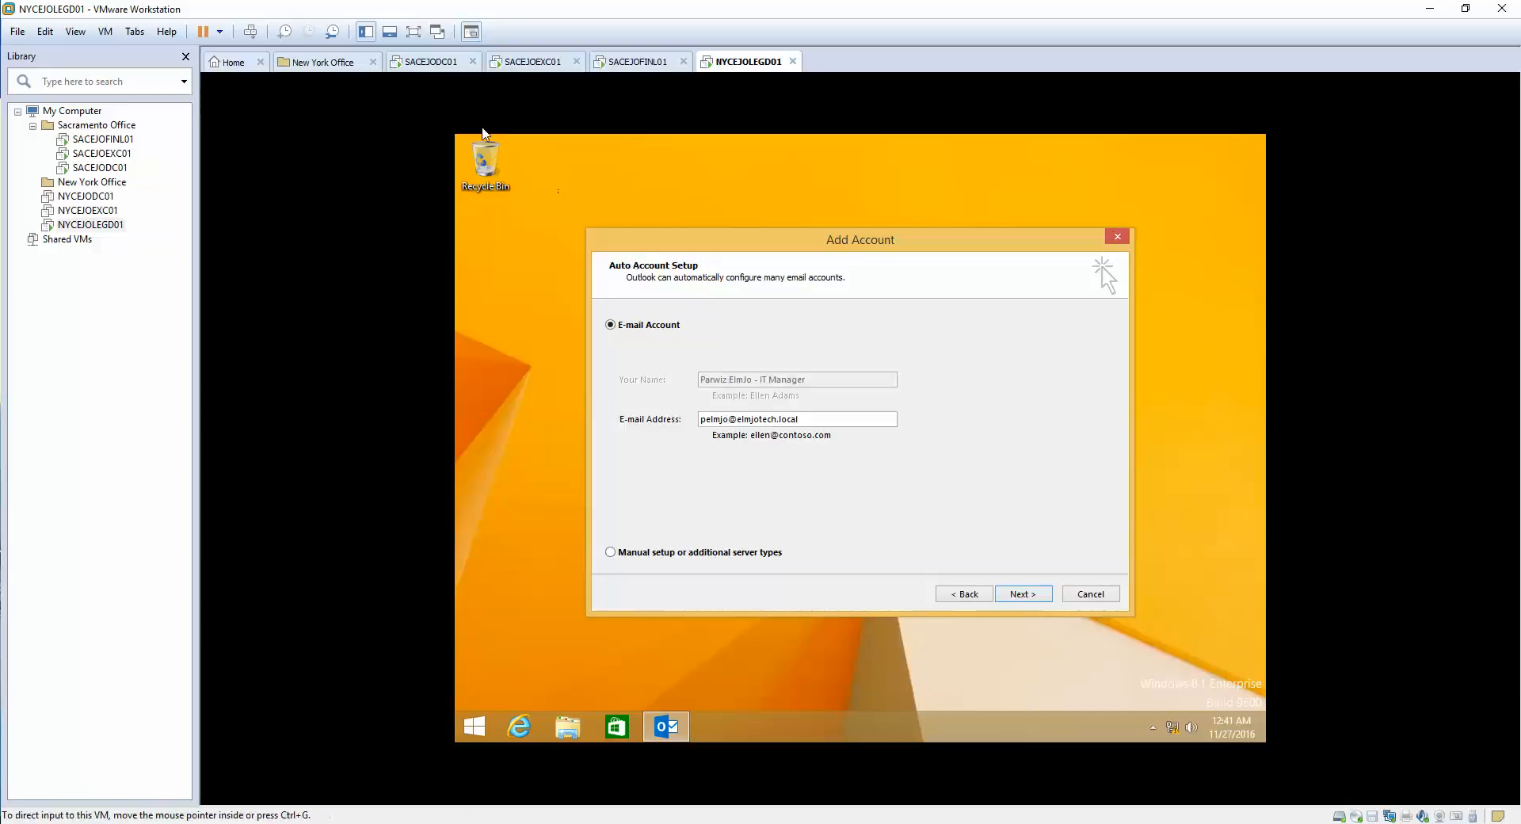
pyautogui.click(436, 69)
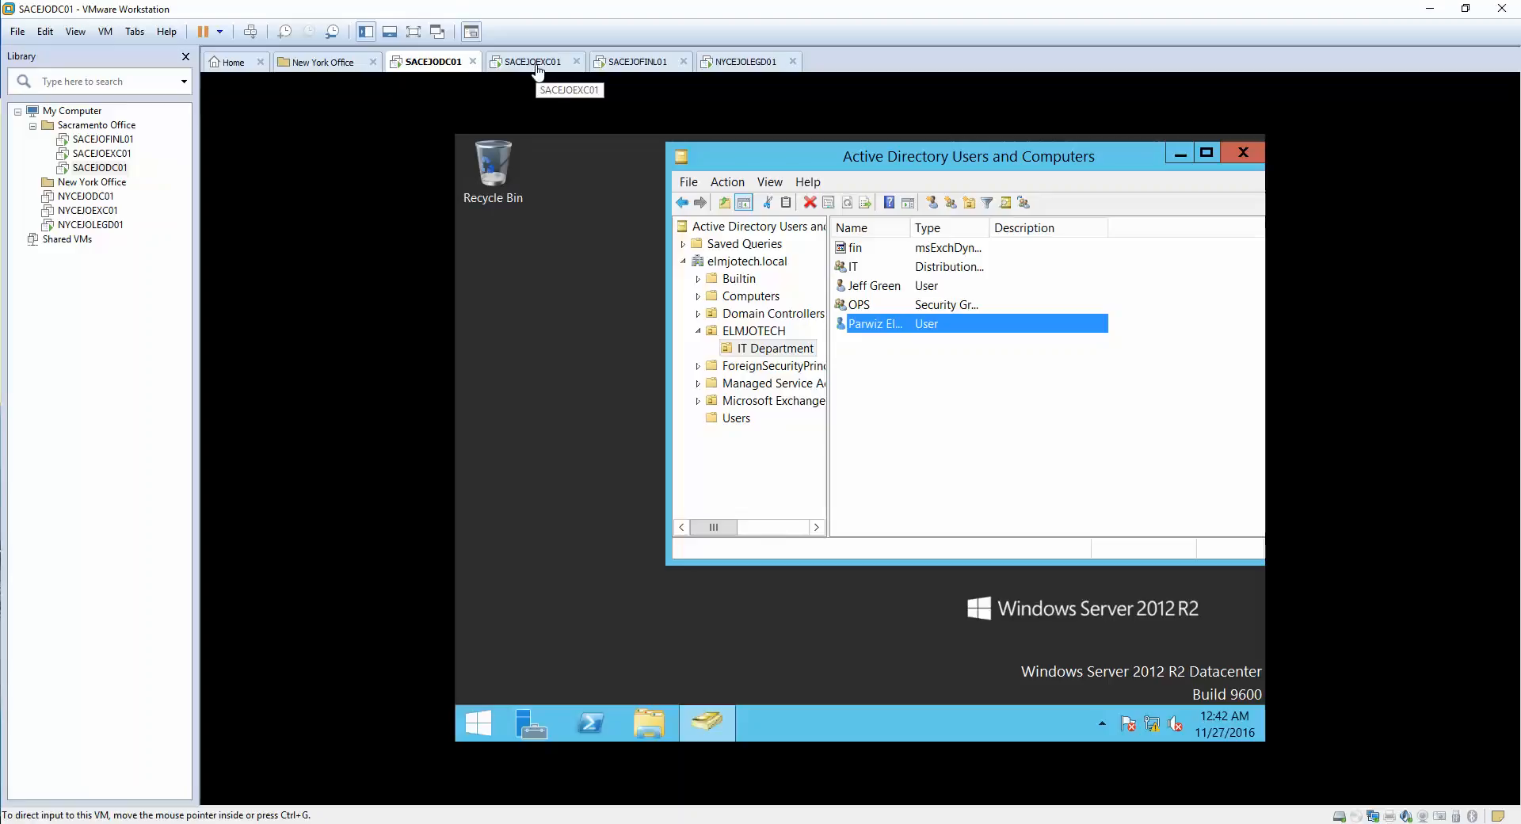
# - Back on NYCEJOLEGD01, start automatic Exchange account setup and trust the server's security certificate
pyautogui.click(725, 61)
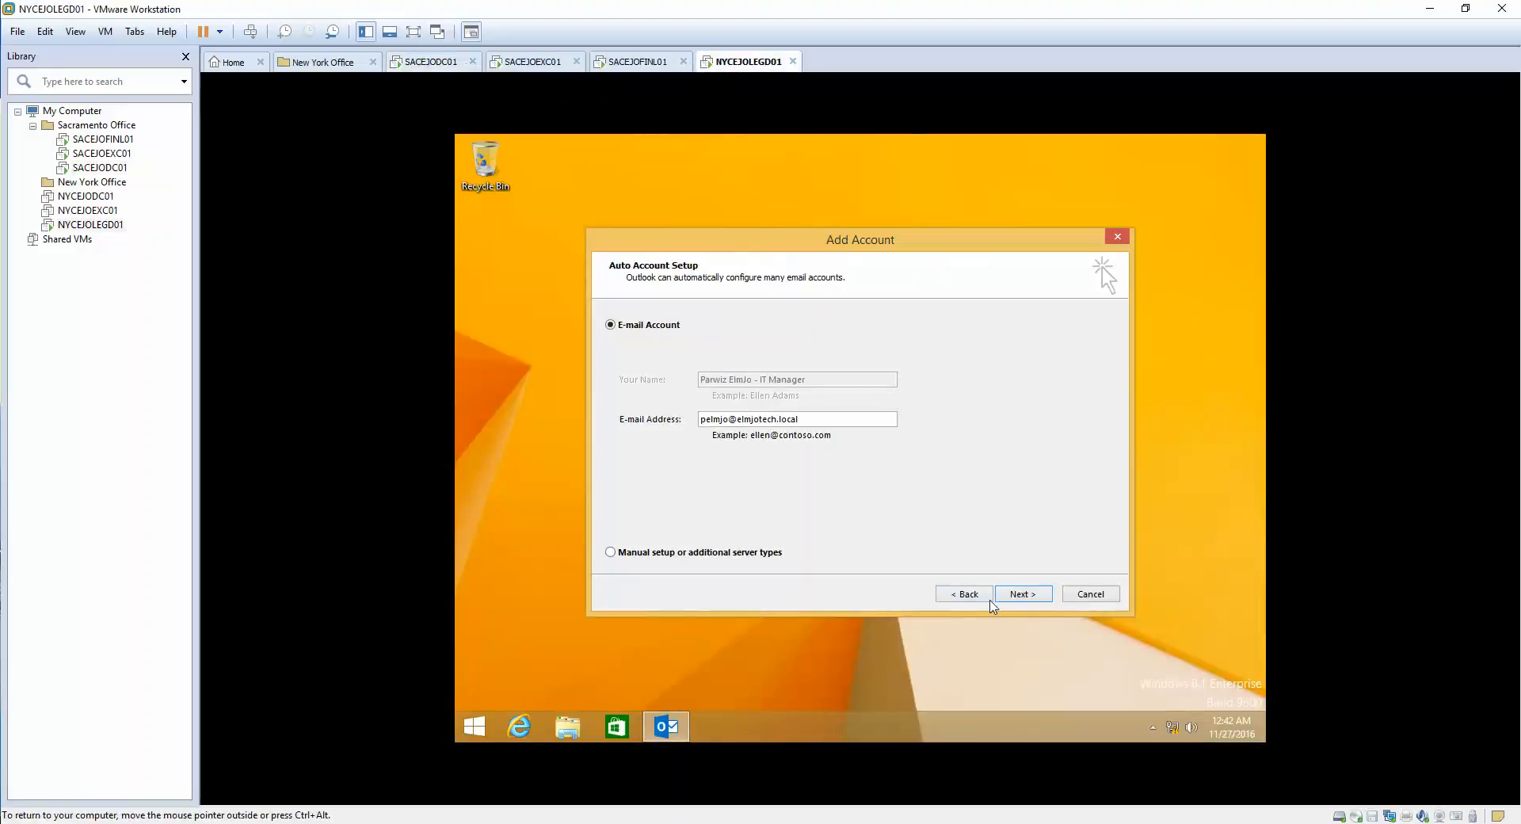
pyautogui.click(1021, 595)
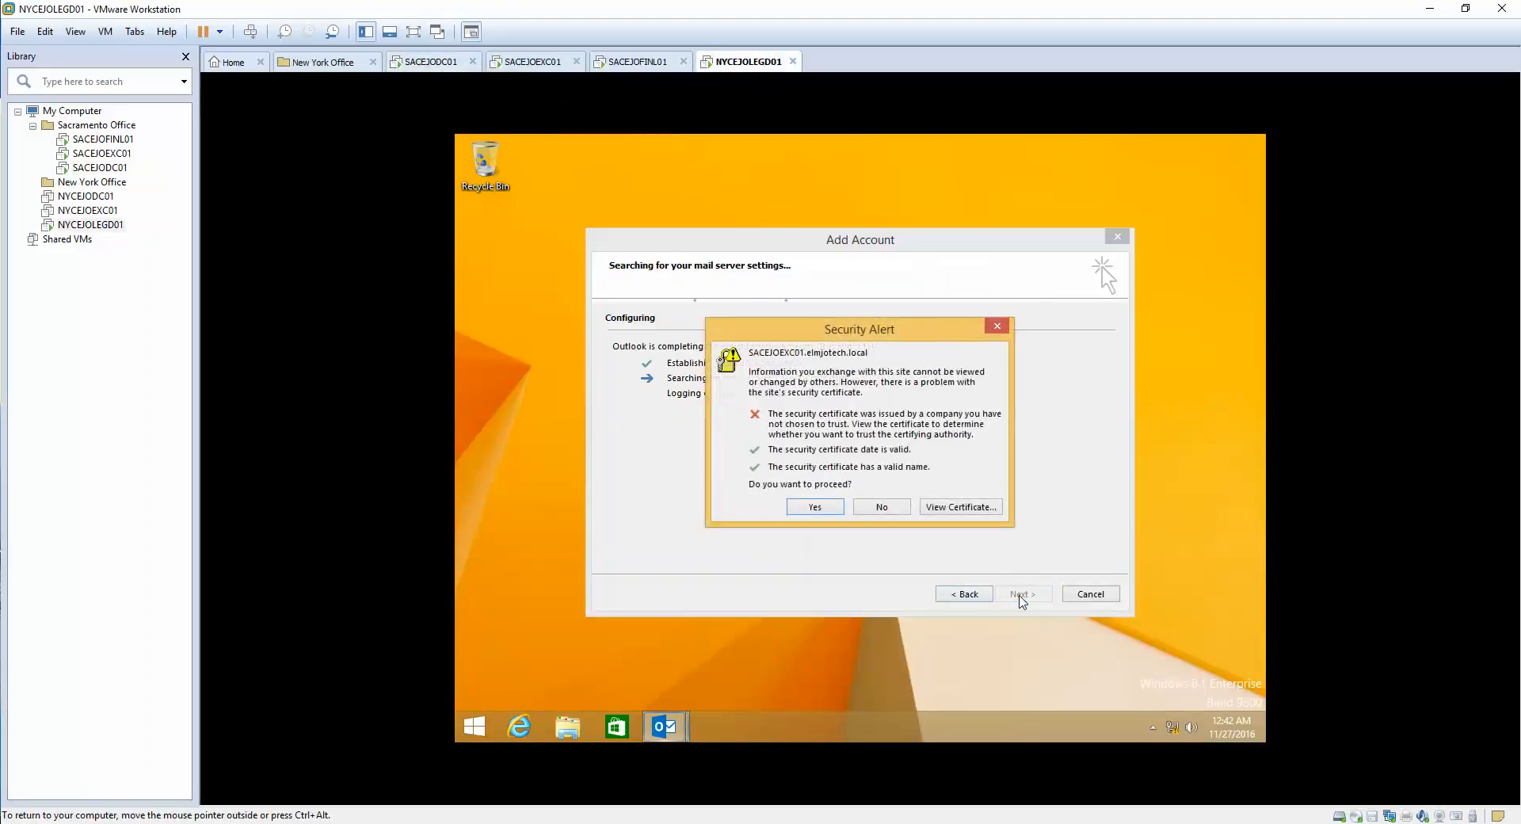
pyautogui.click(816, 508)
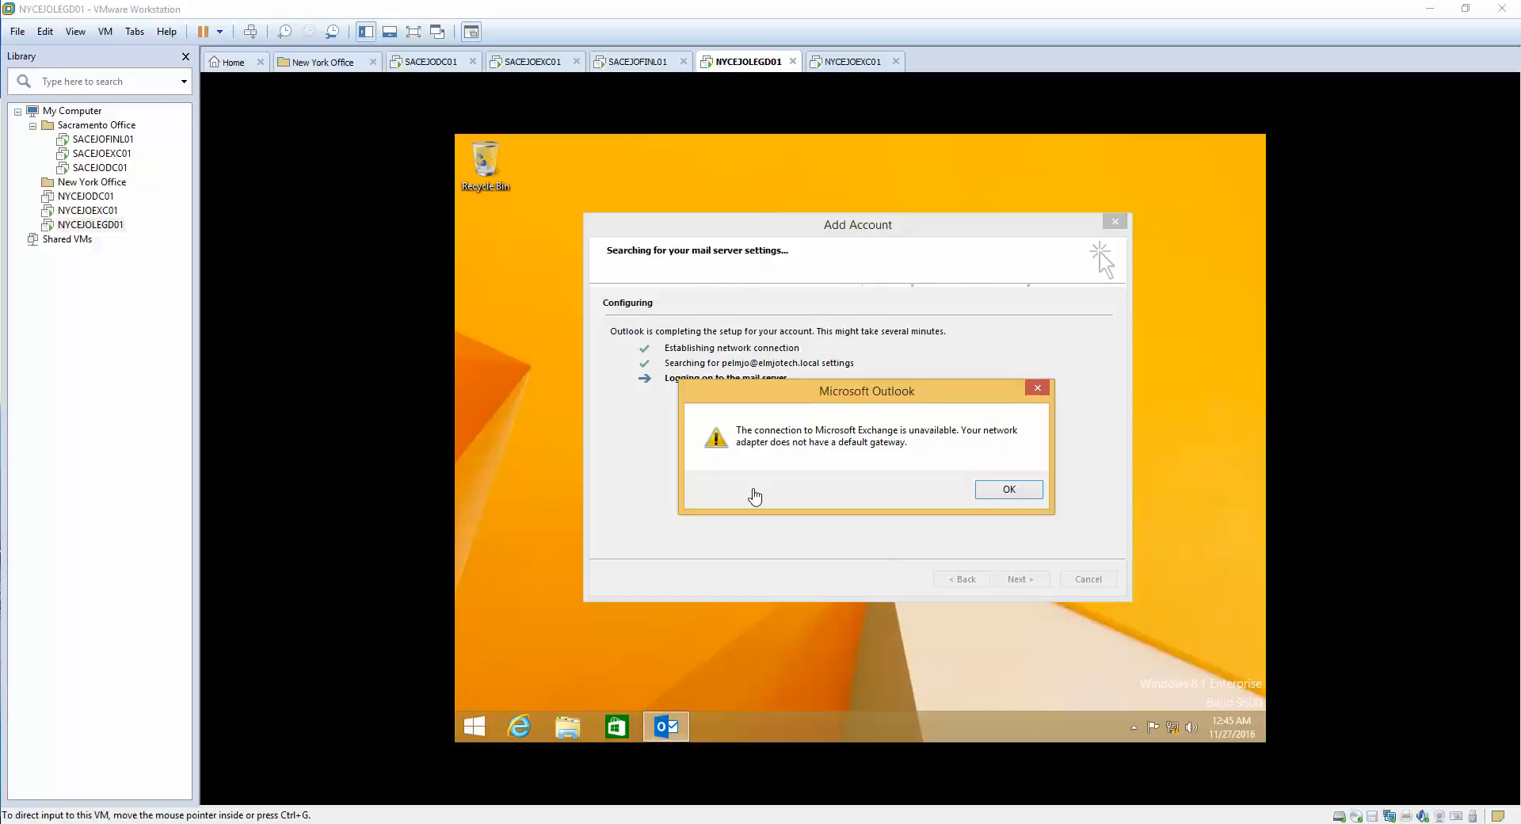
# - Move the Exchange-unavailable warning aside to see setup progress, then acknowledge it with OK
pyautogui.click(827, 414)
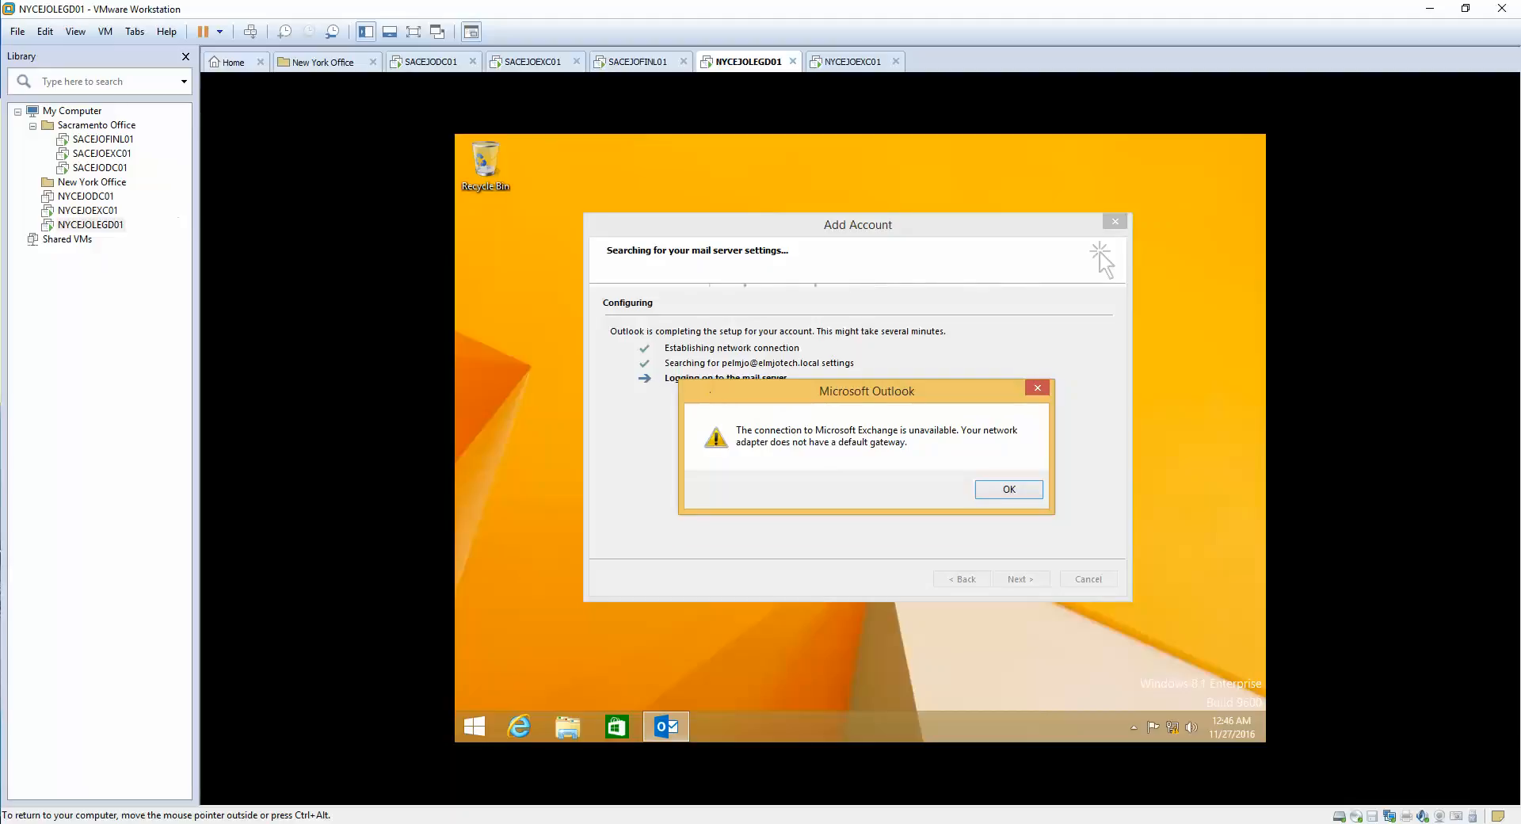
pyautogui.moveTo(711, 383); pyautogui.dragTo(701, 410)
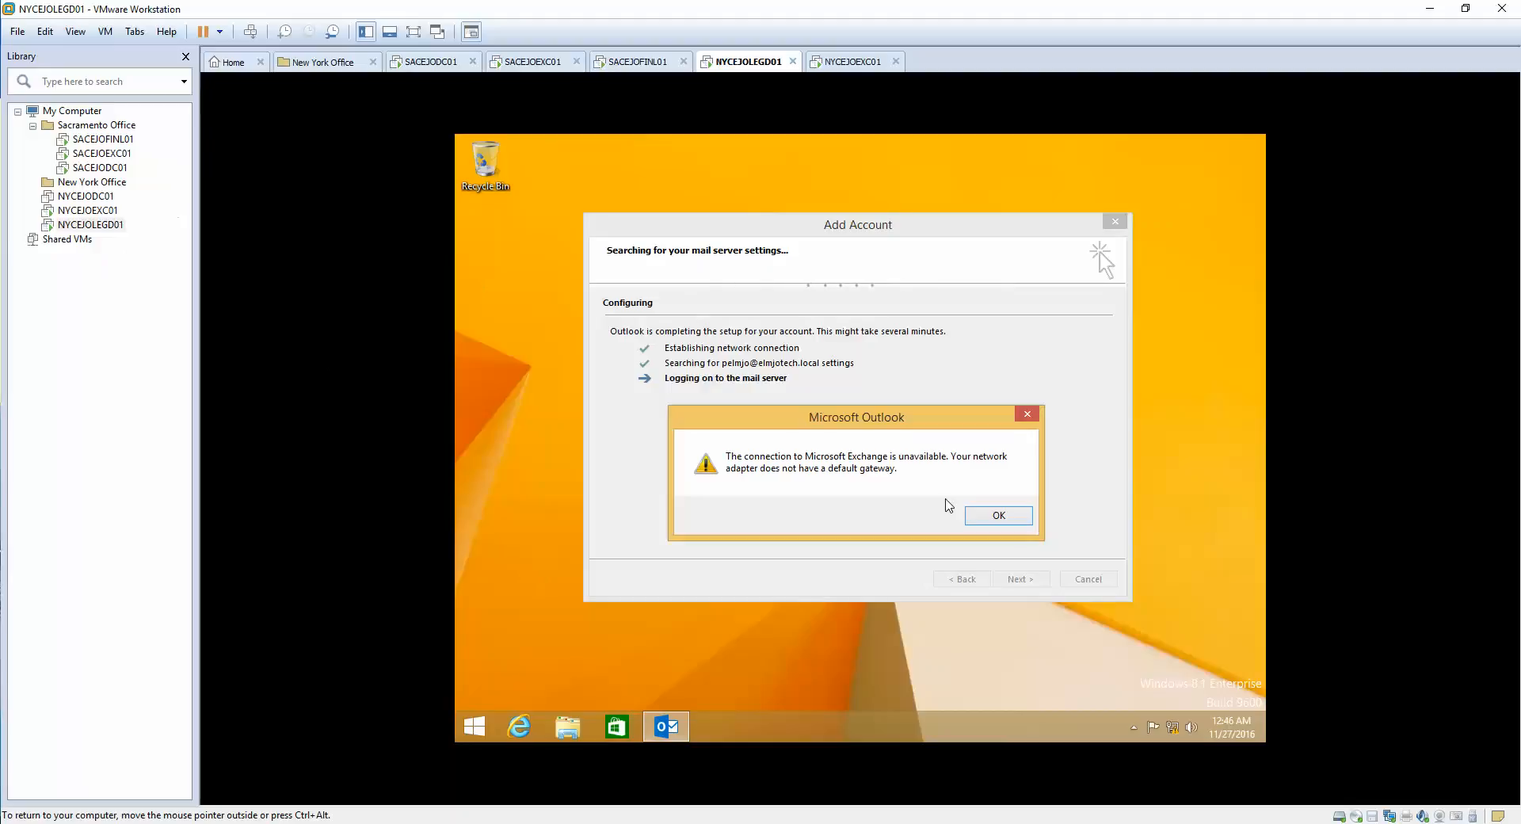
pyautogui.click(991, 519)
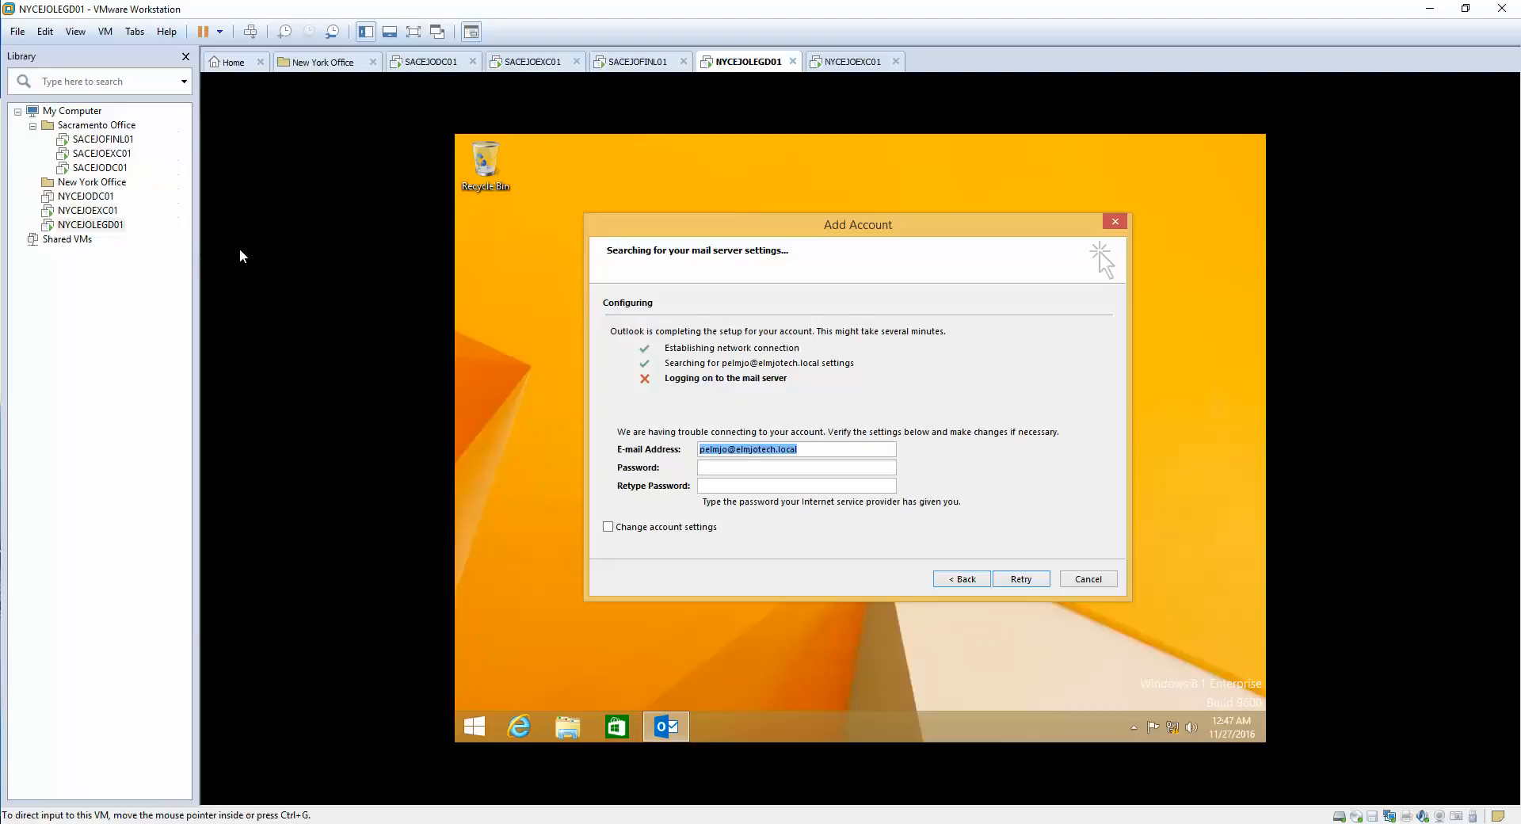
# - Go back and retry automatic account setup, checking the NYCEJOEXC01 server machine in between
pyautogui.click(961, 579)
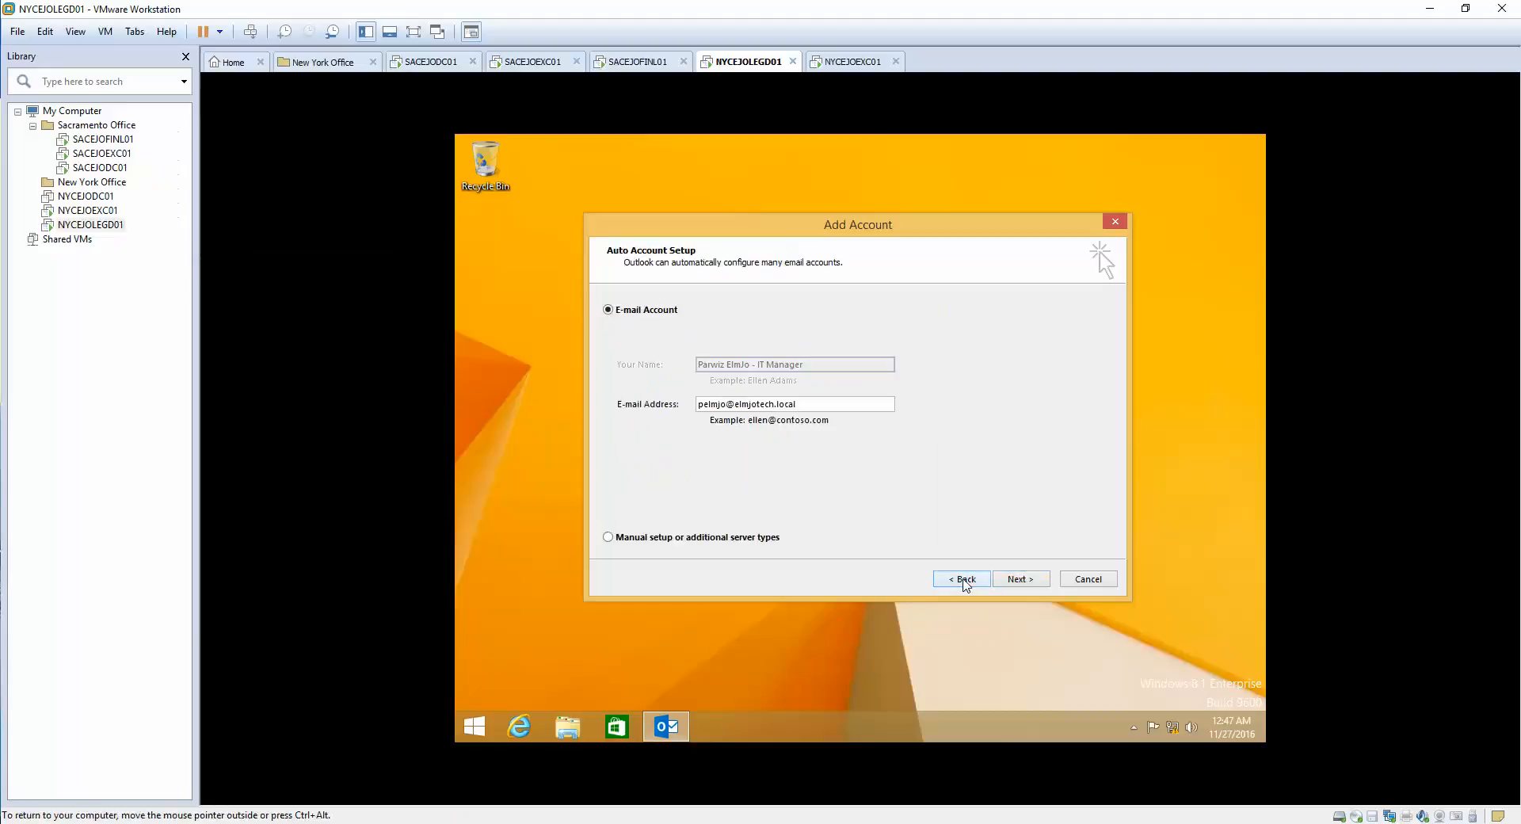
pyautogui.click(839, 64)
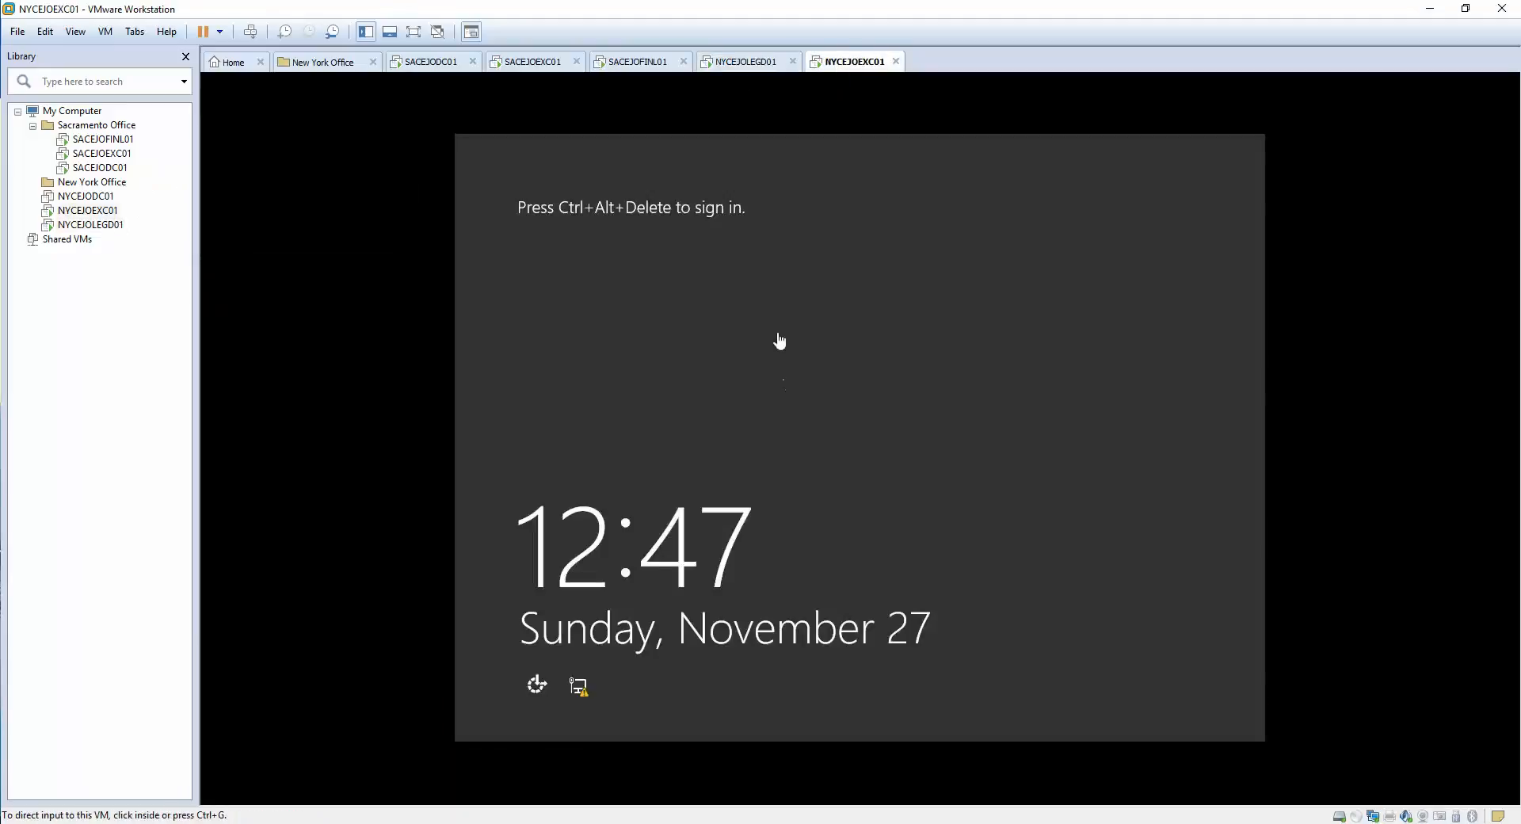
pyautogui.click(743, 64)
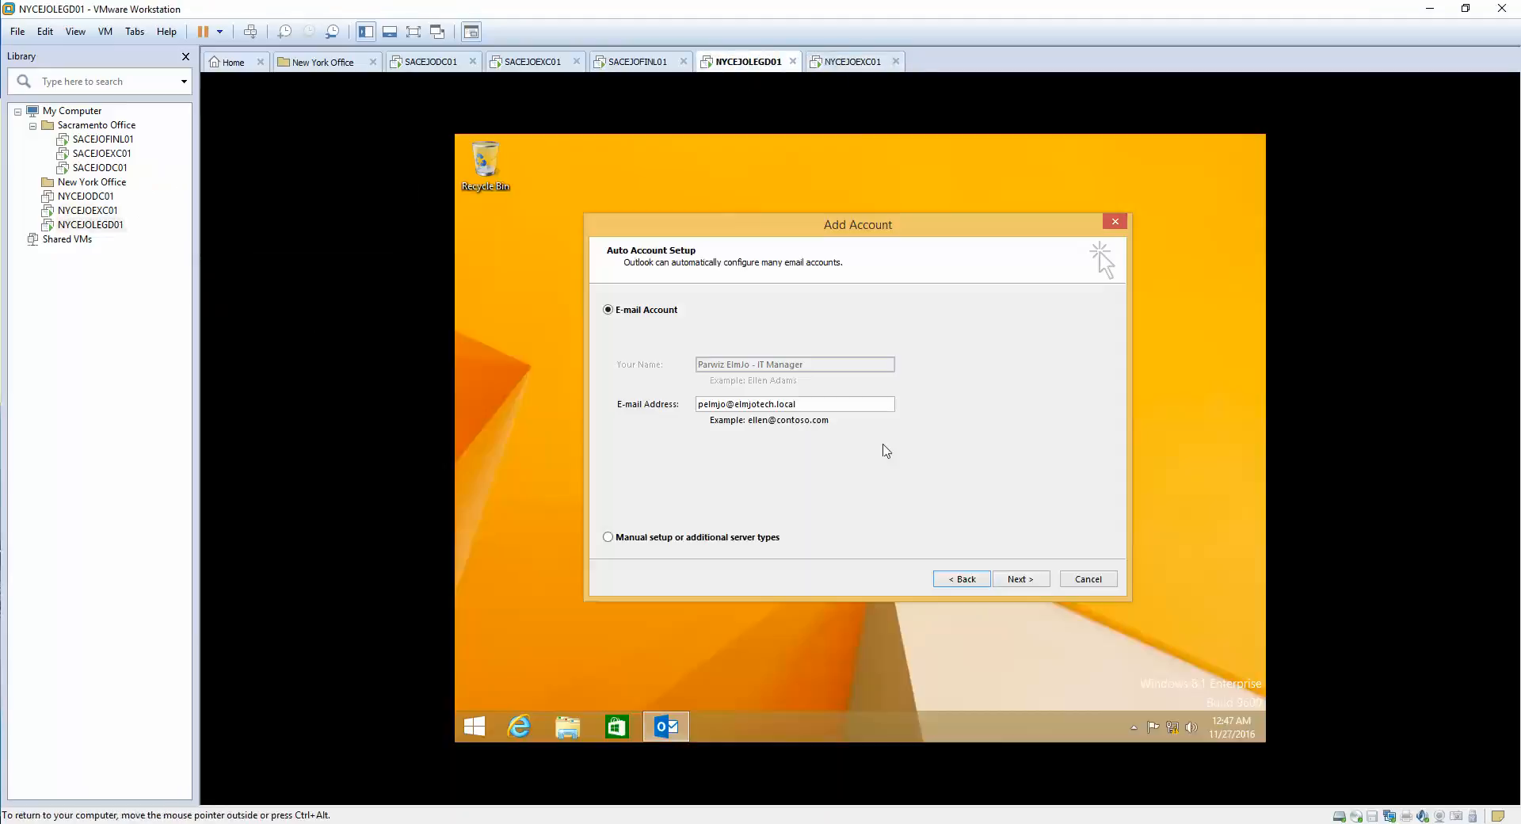
pyautogui.click(1019, 580)
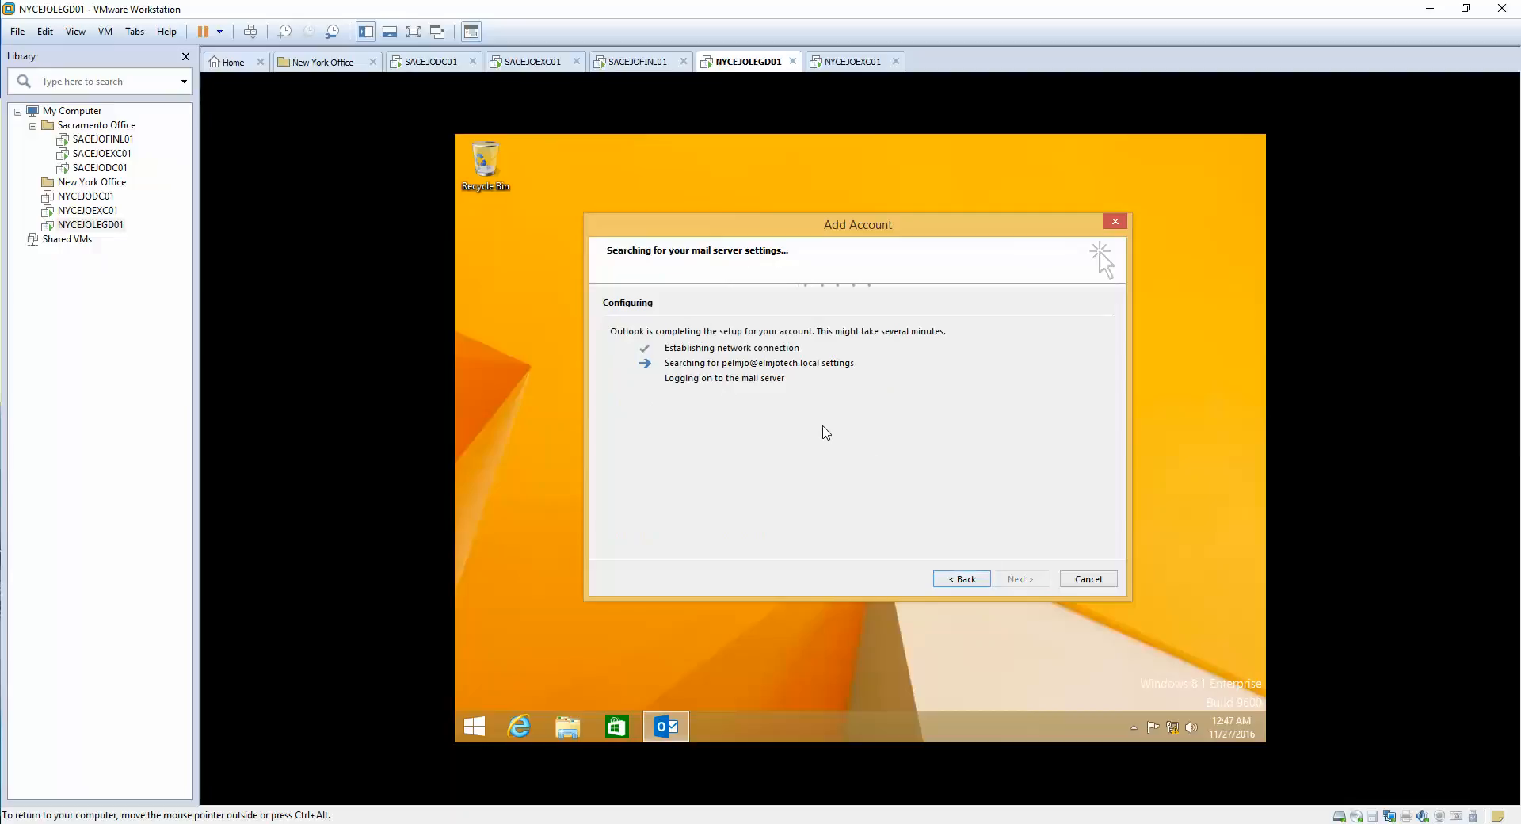
pyautogui.click(856, 65)
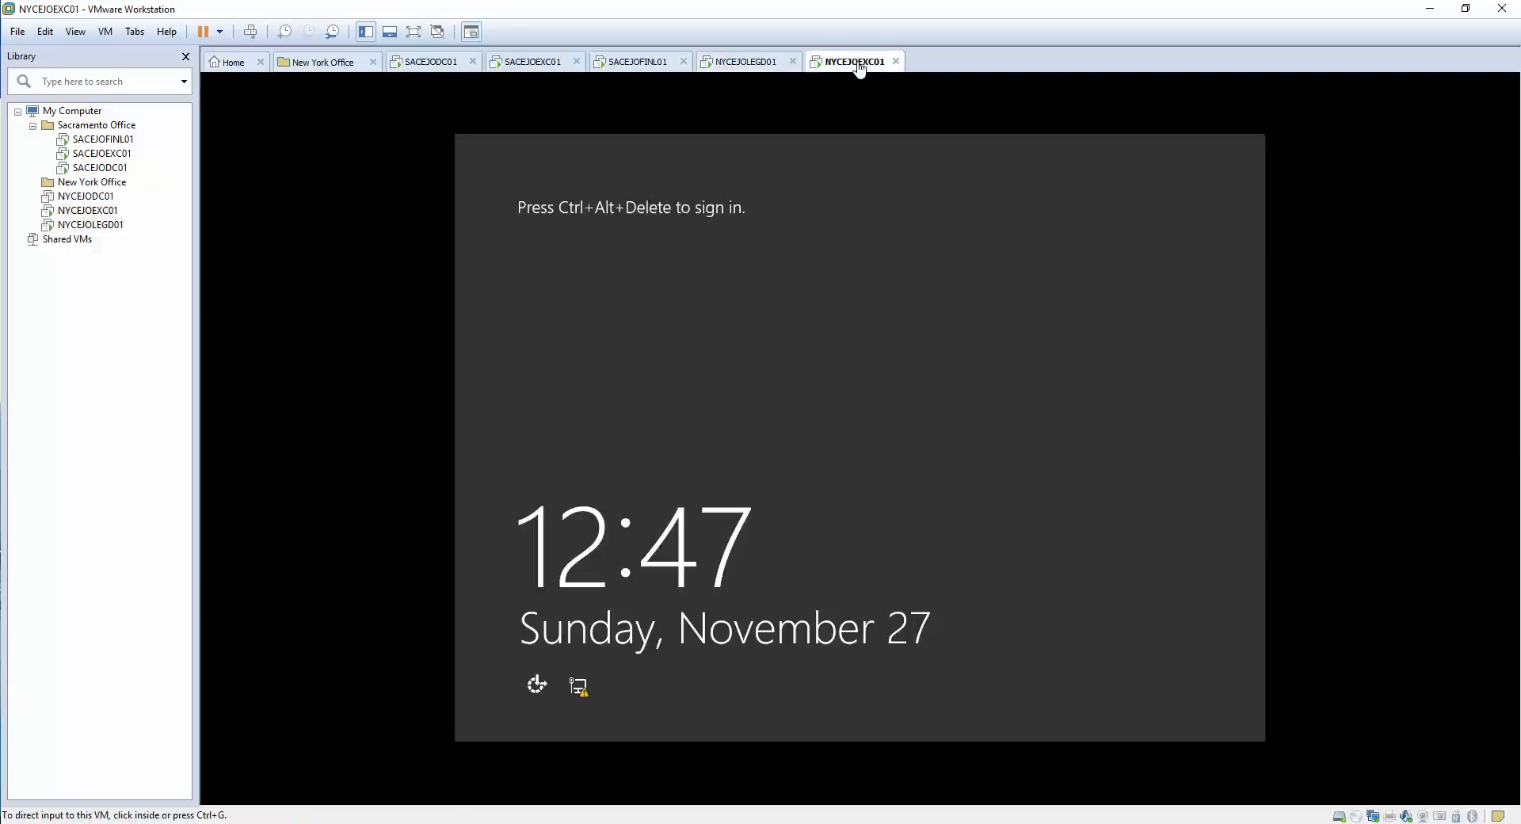
pyautogui.click(745, 65)
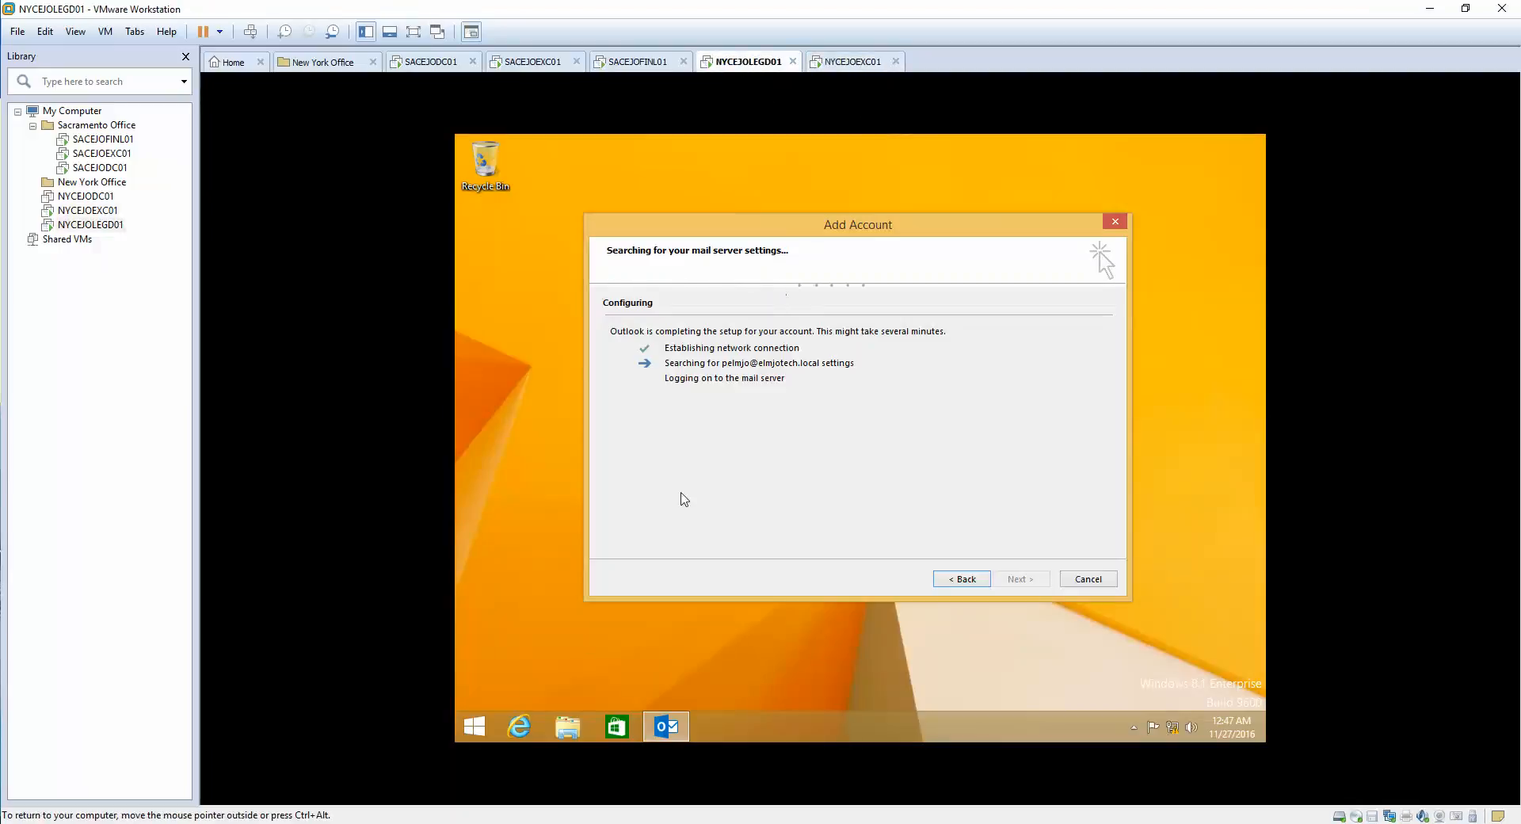
# - Open Command Prompt, accept the certificate alert, ping nycejoexc01, and return to account setup
pyautogui.click(478, 721)
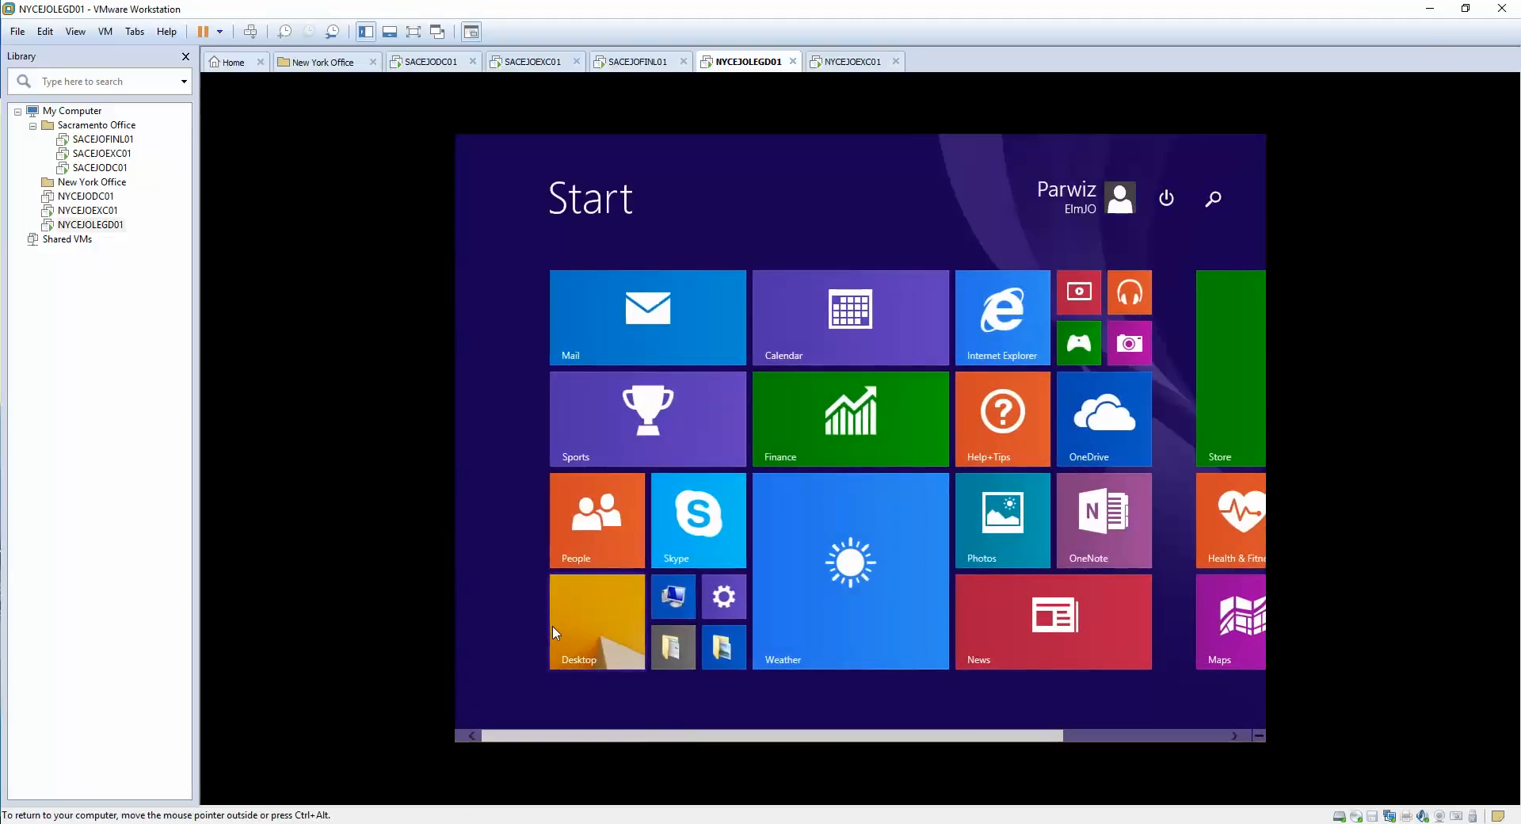
pyautogui.write('cmd')
pyautogui.press('Return')
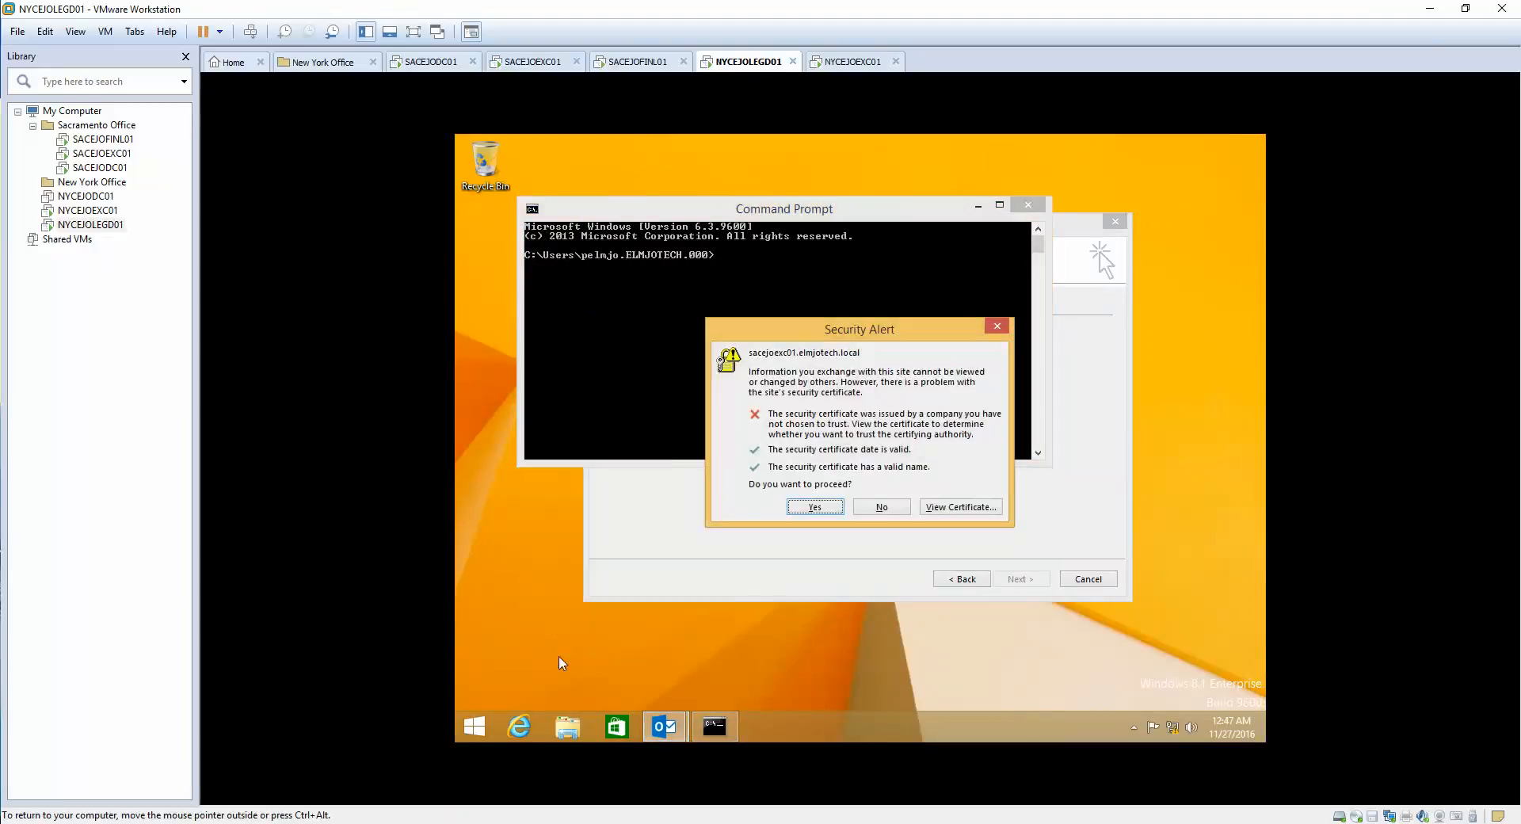
pyautogui.click(799, 507)
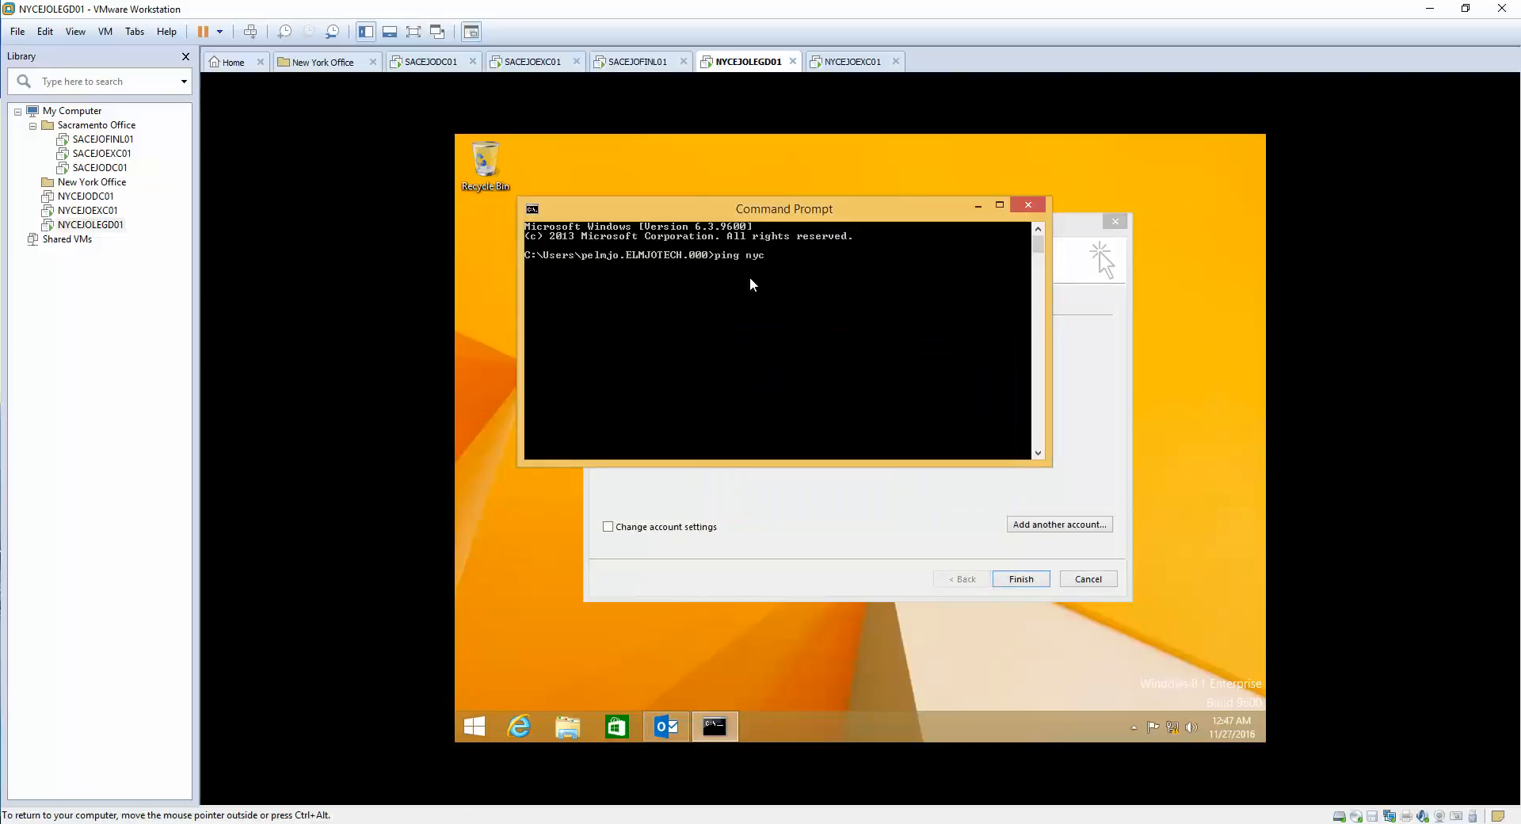
pyautogui.write('joexc01')
pyautogui.press('Return')
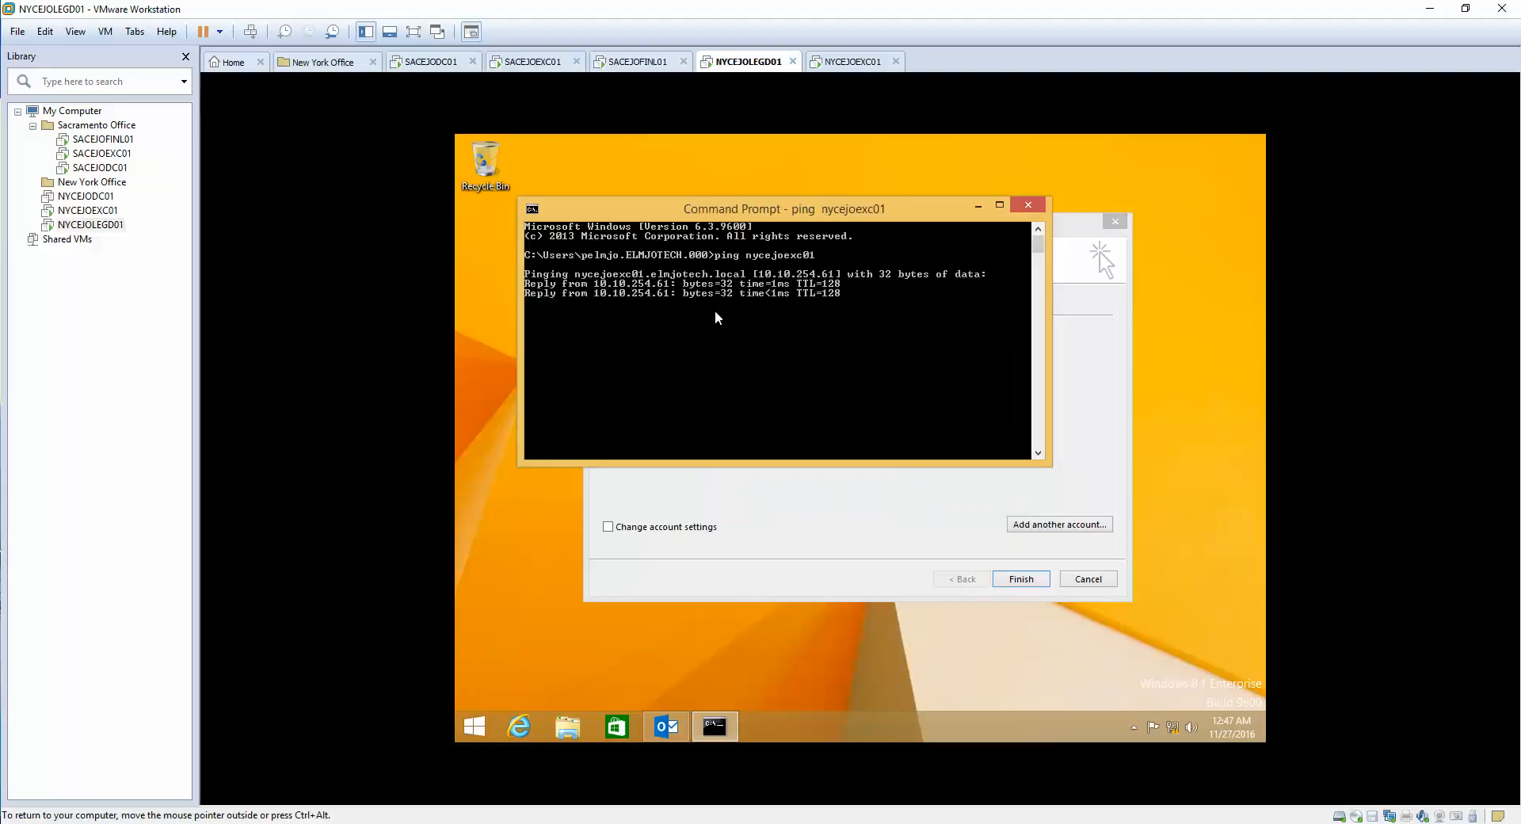
pyautogui.click(894, 515)
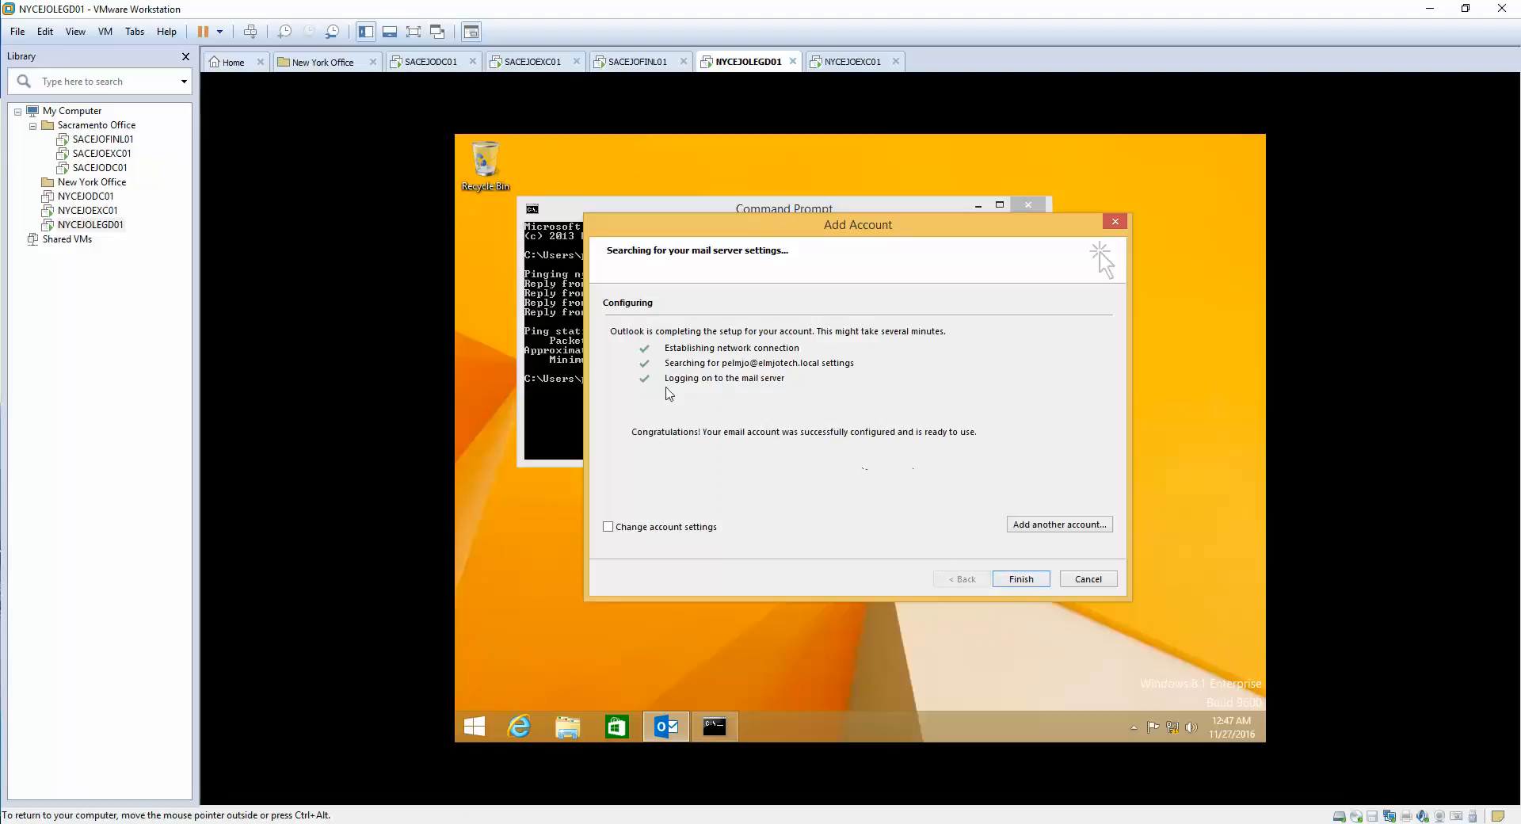
# - Bring Command Prompt forward to check that nycejoexc01 answered all 4 pings with 0% loss
pyautogui.click(579, 296)
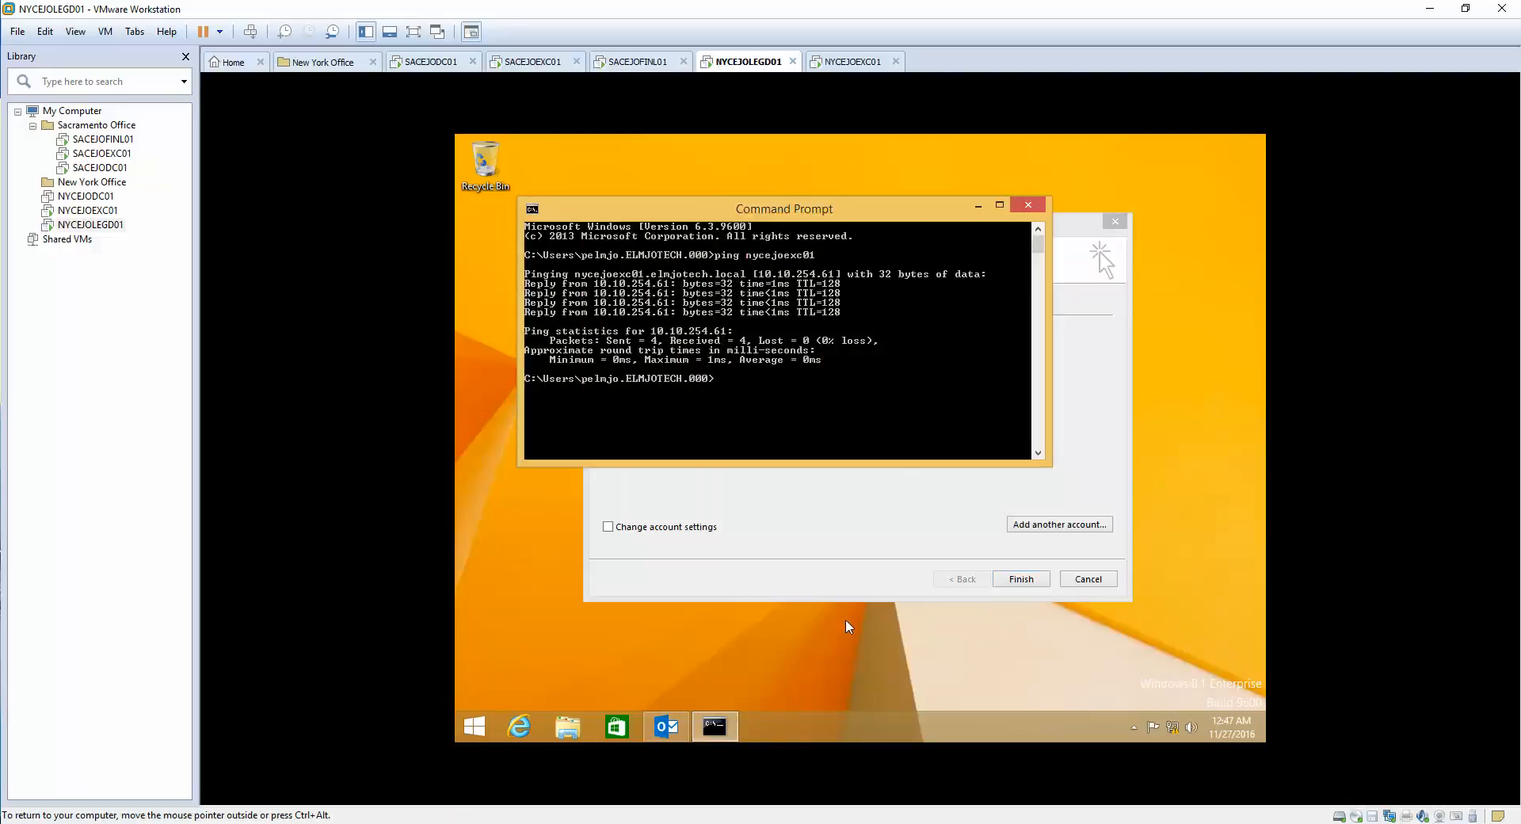